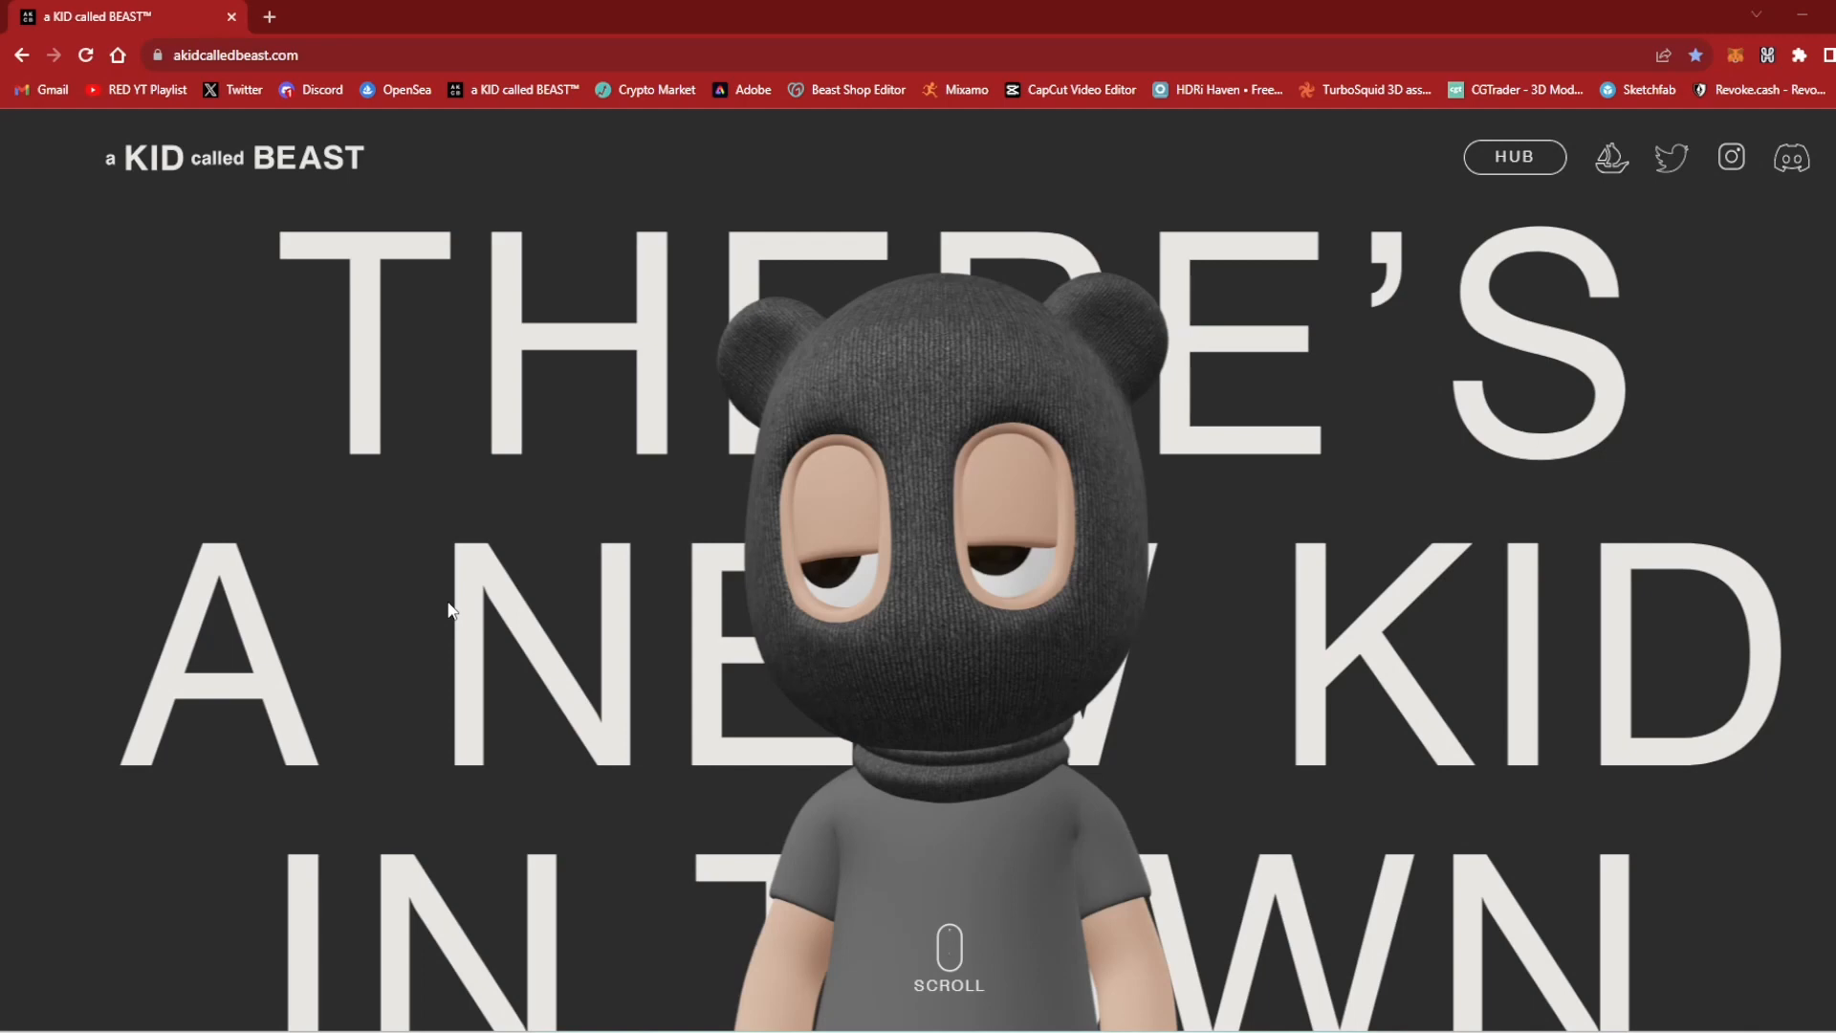
Connect the wallet on the a KID called BEAST hub and open beast #1846 from the owned collection
{"action": "left_click", "coordinate": [1514, 161]}
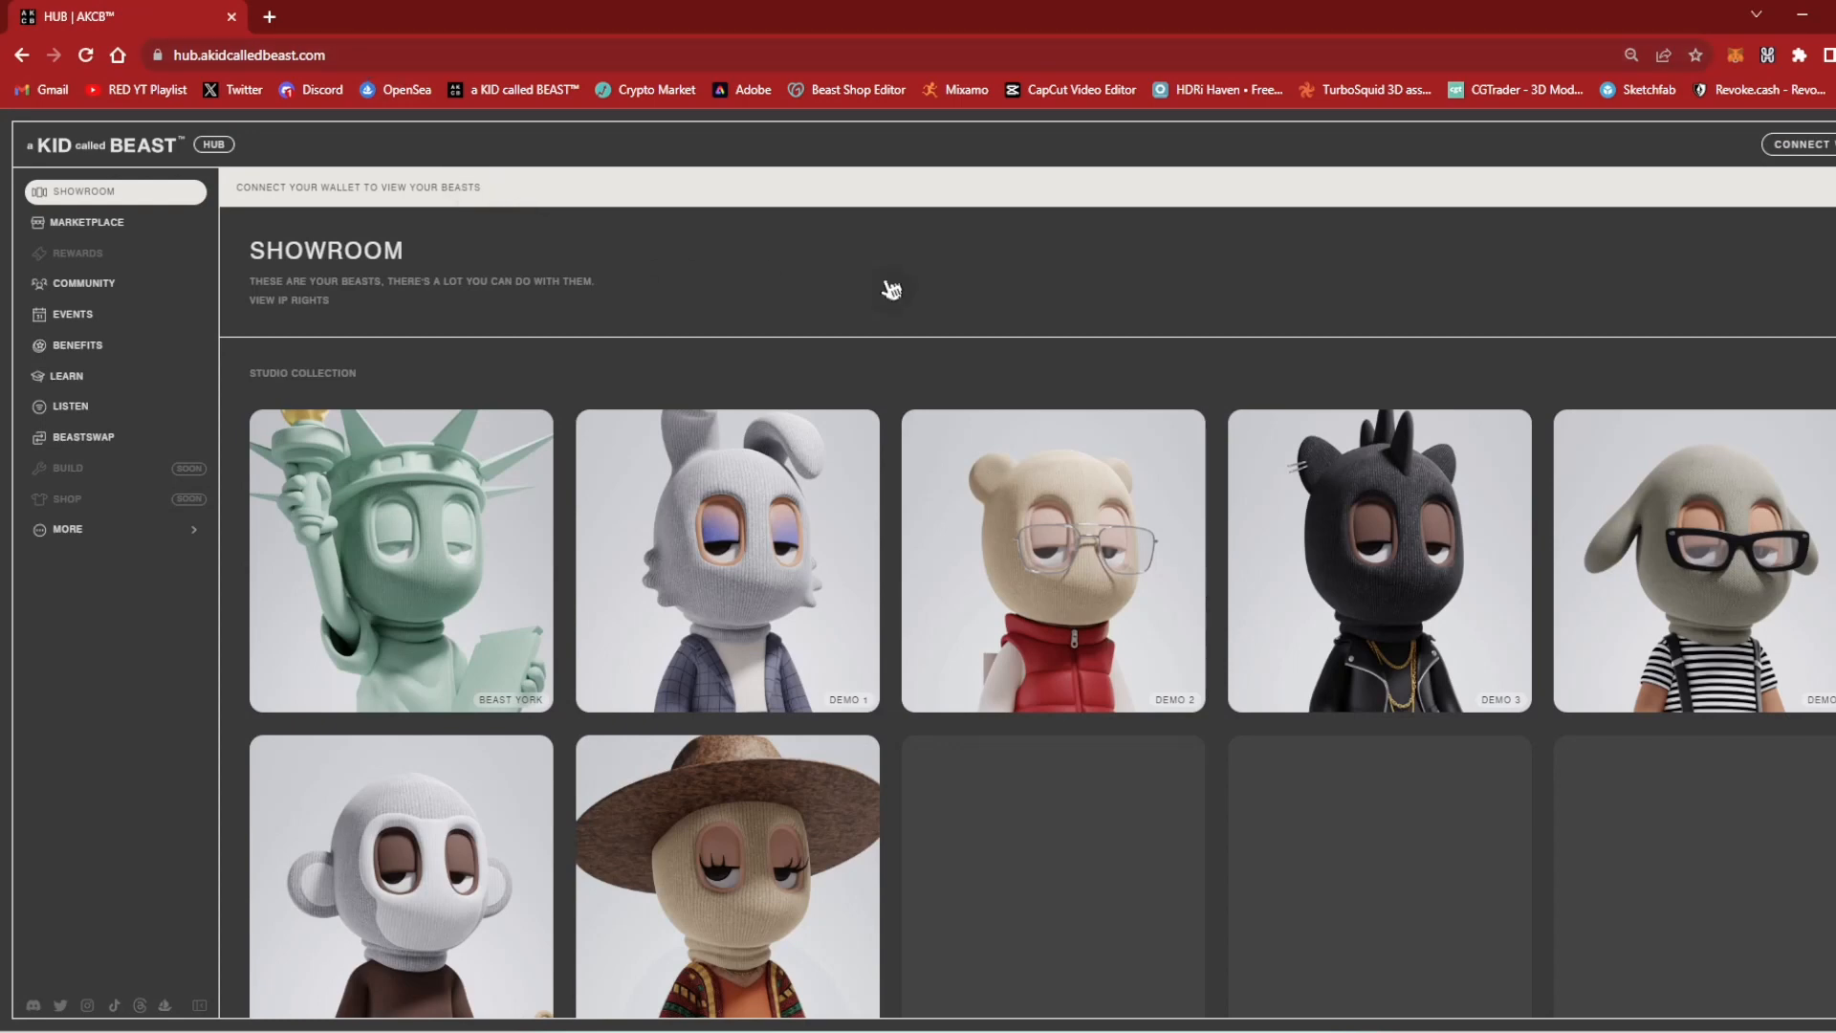
{"action": "left_click", "coordinate": [1807, 149]}
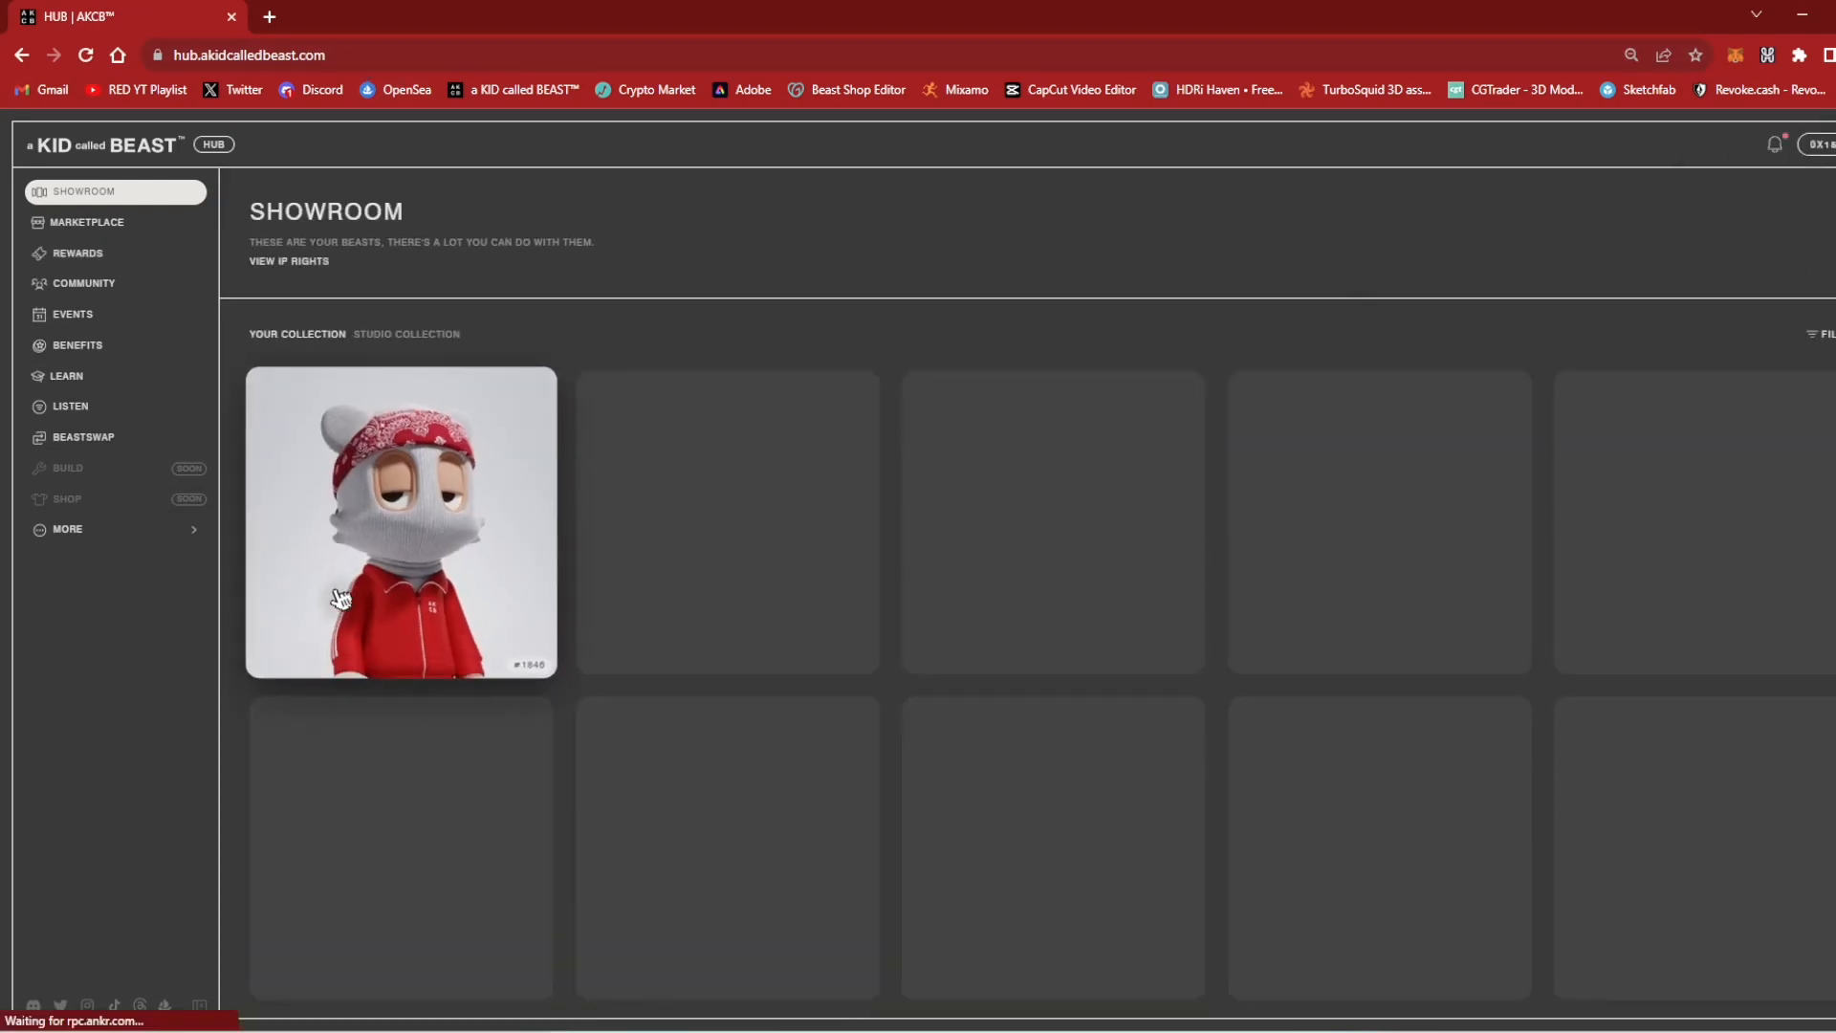
{"action": "left_click", "coordinate": [392, 573]}
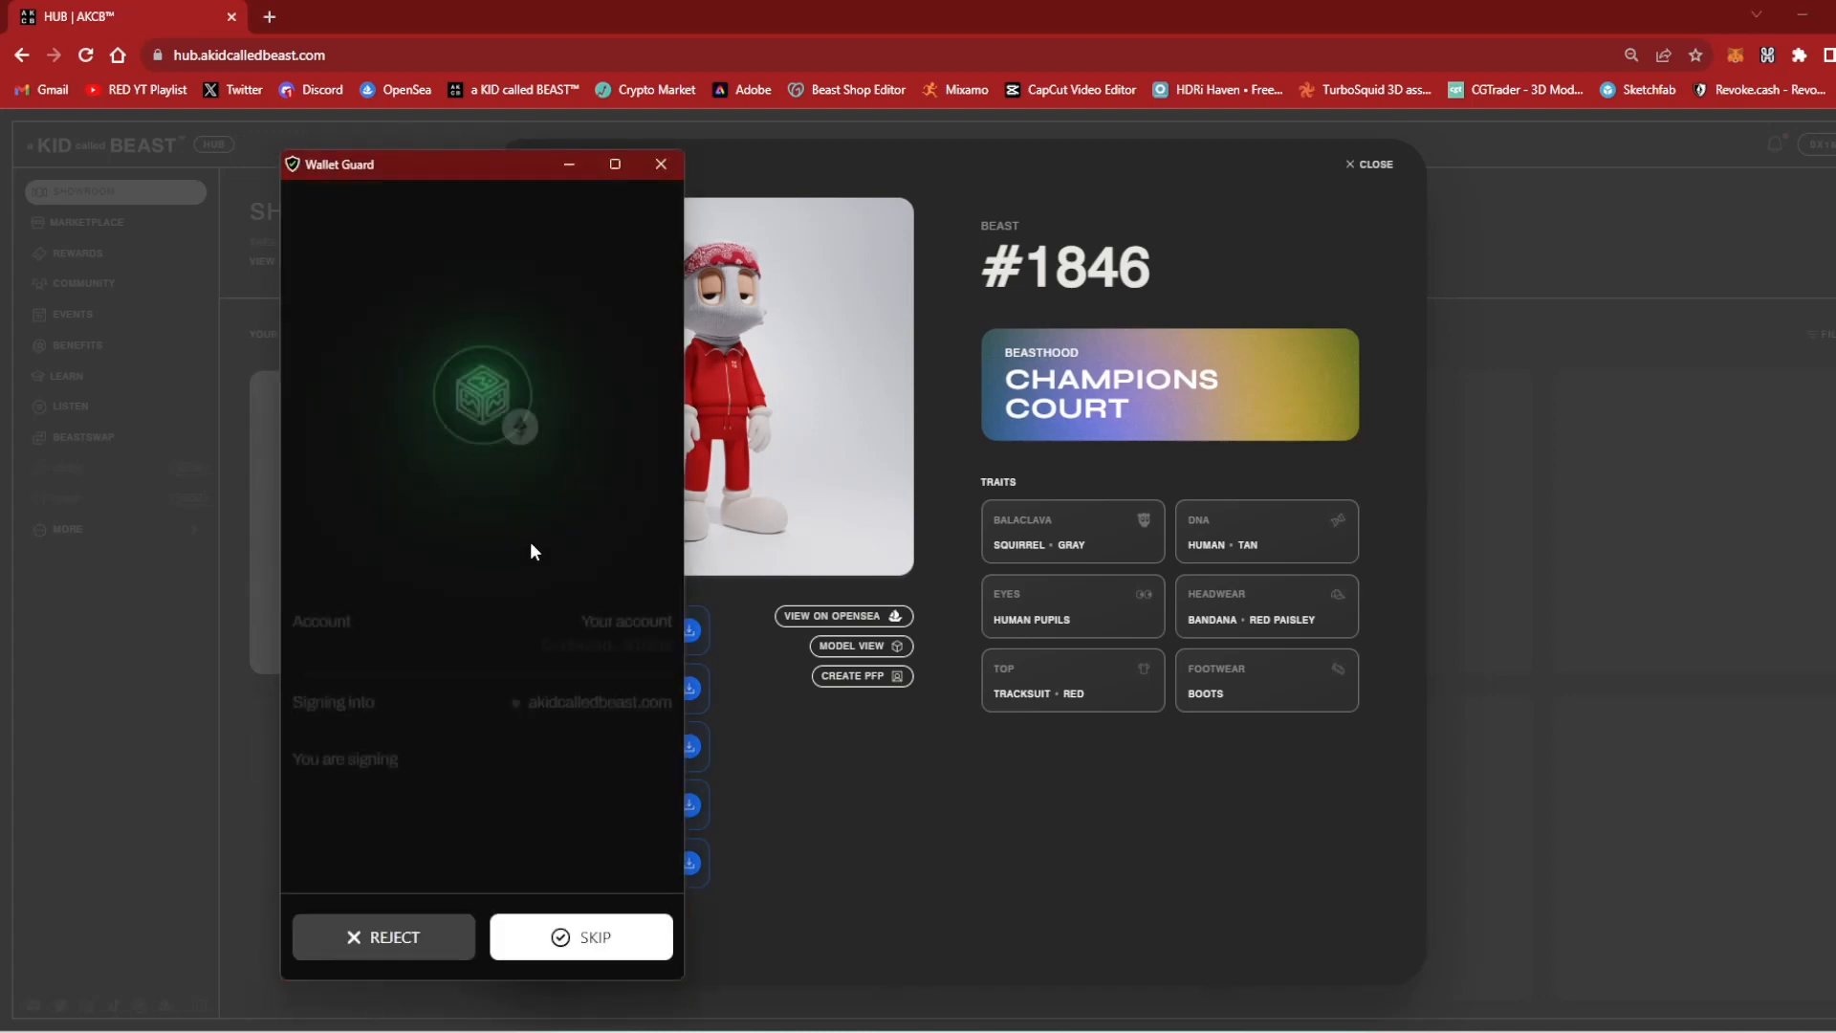
Approve the wallet signature for the T-Pose BLEND download and open the downloaded 1846 (5).blend in a maximized Blender window
{"action": "left_click", "coordinate": [572, 947]}
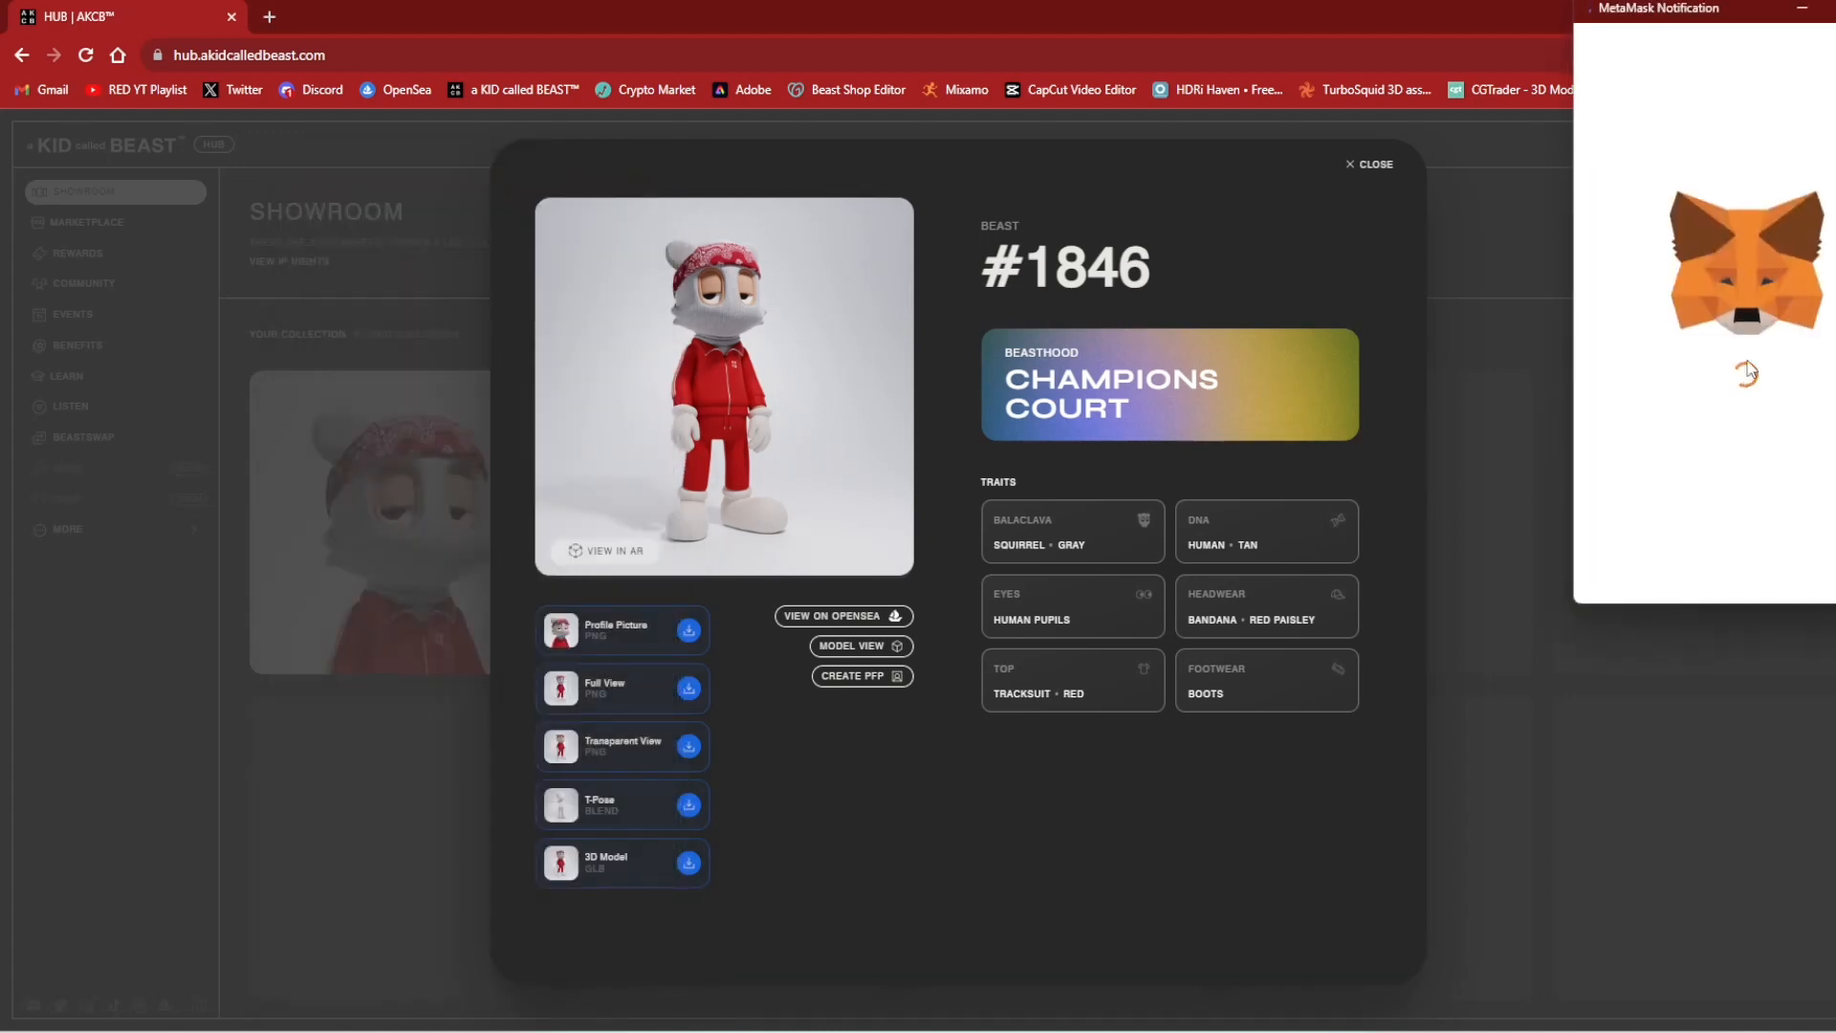
{"action": "left_click", "coordinate": [1823, 563]}
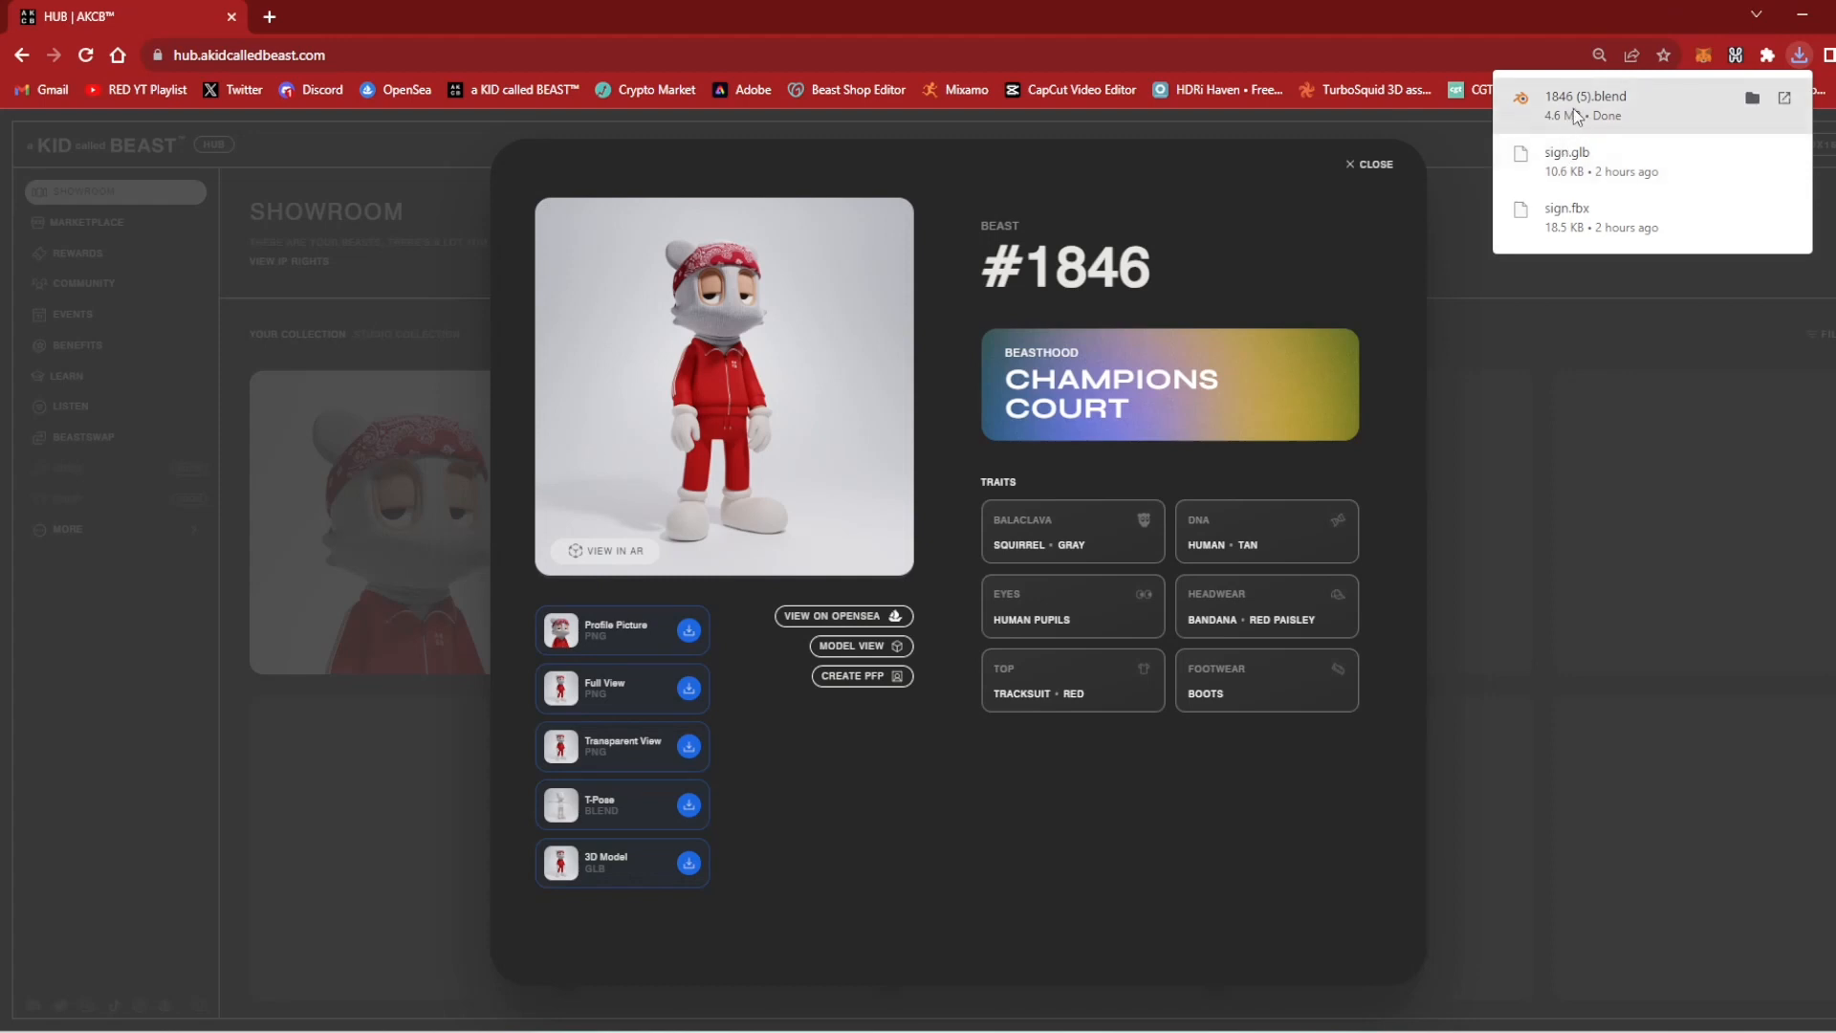
{"action": "left_click", "coordinate": [1574, 107]}
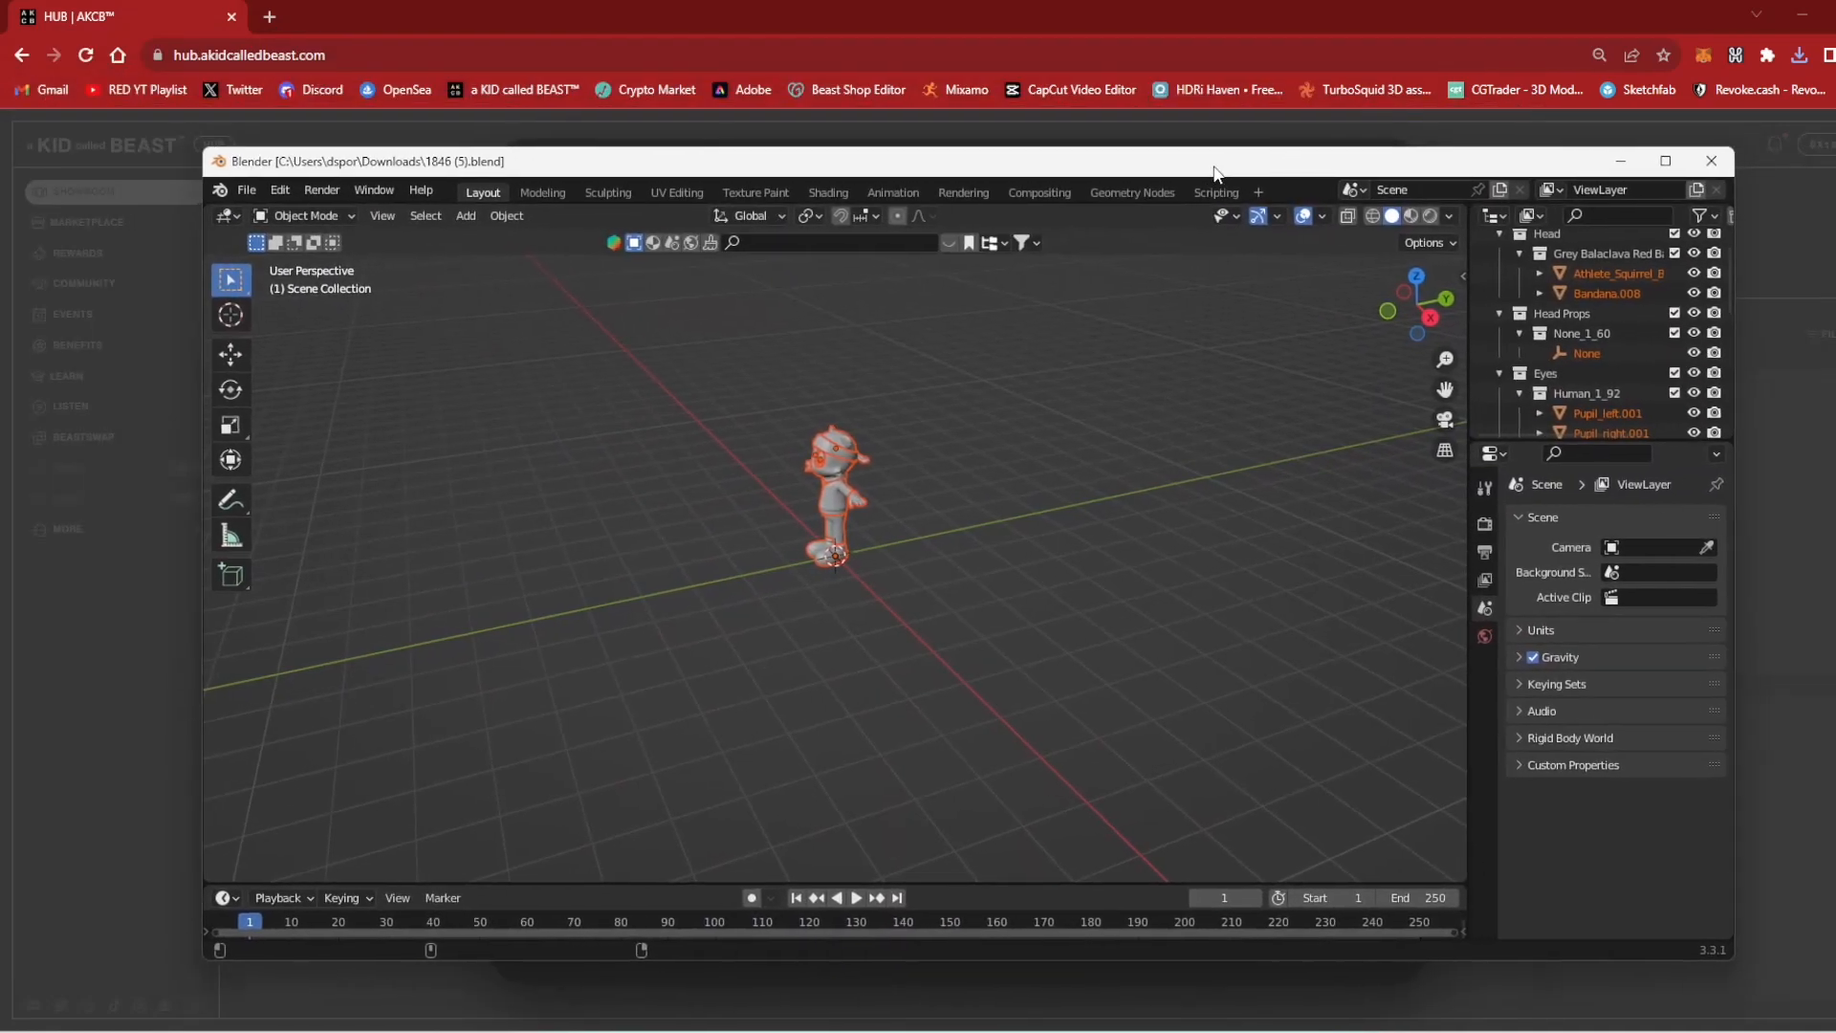
{"action": "double_click", "coordinate": [1214, 168]}
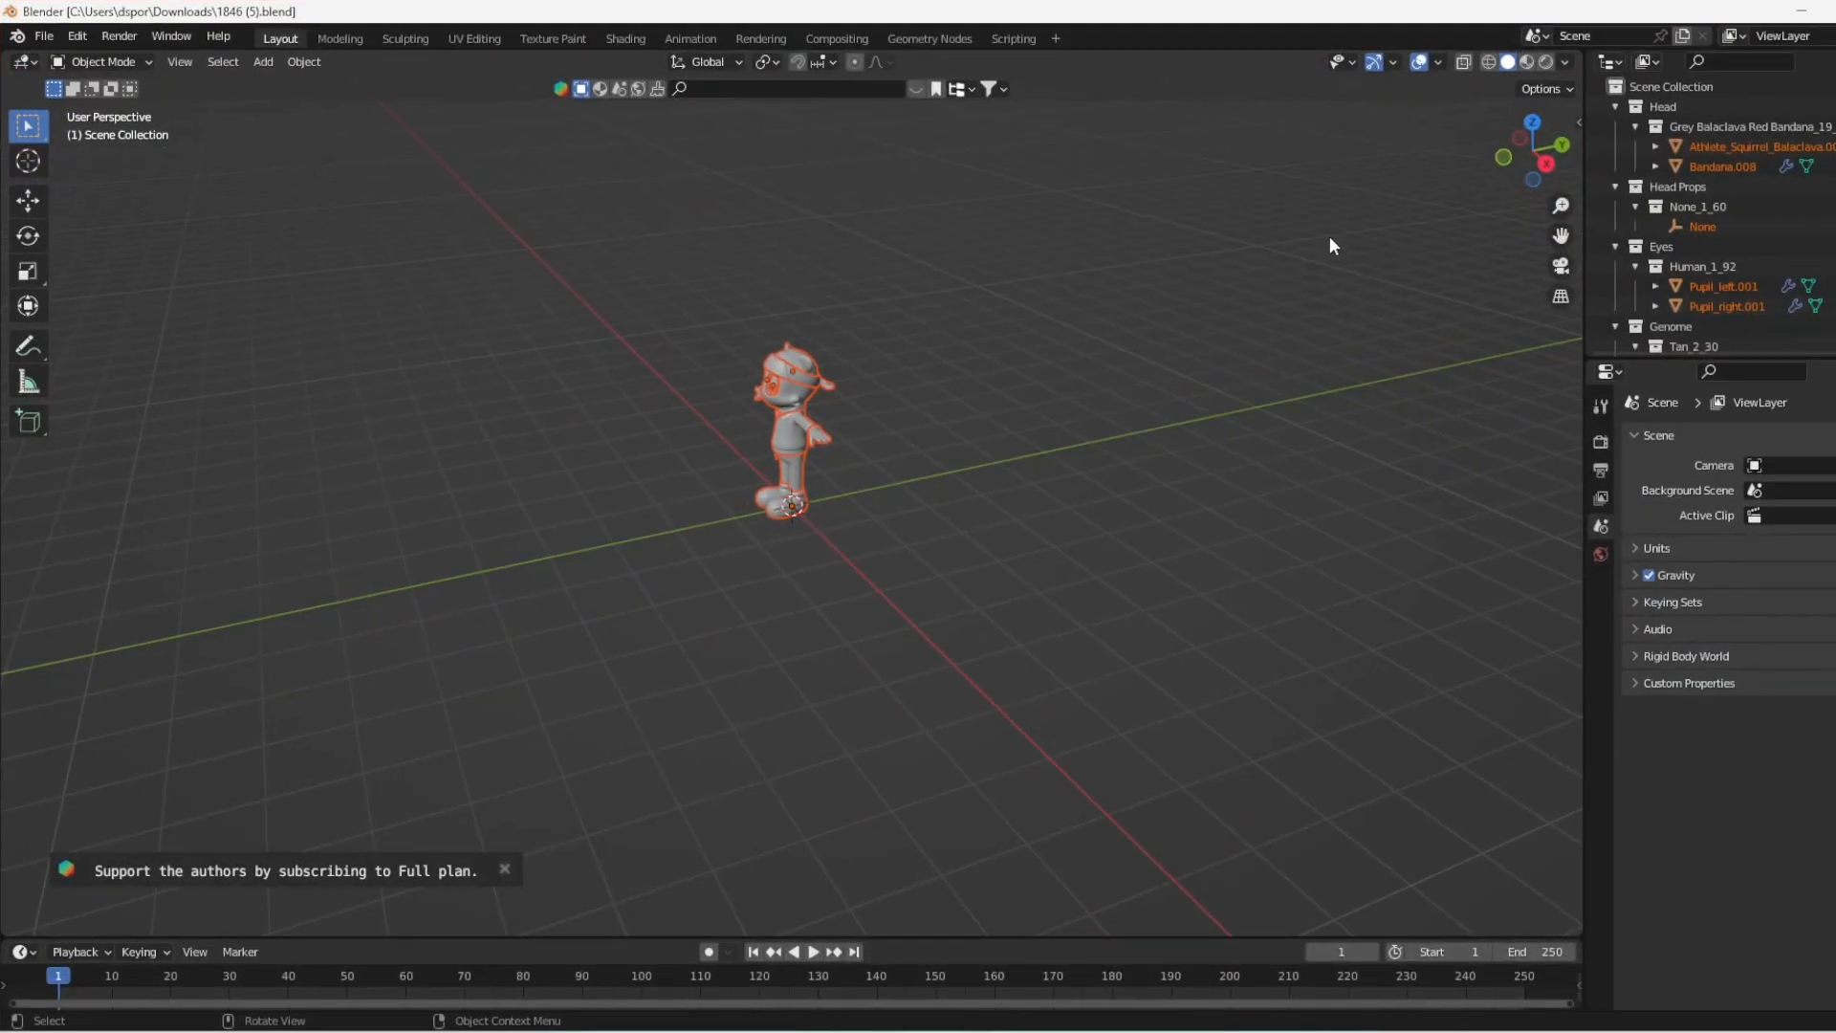
Show the character in Material Preview shading, viewed from the front
{"action": "left_click", "coordinate": [1528, 63]}
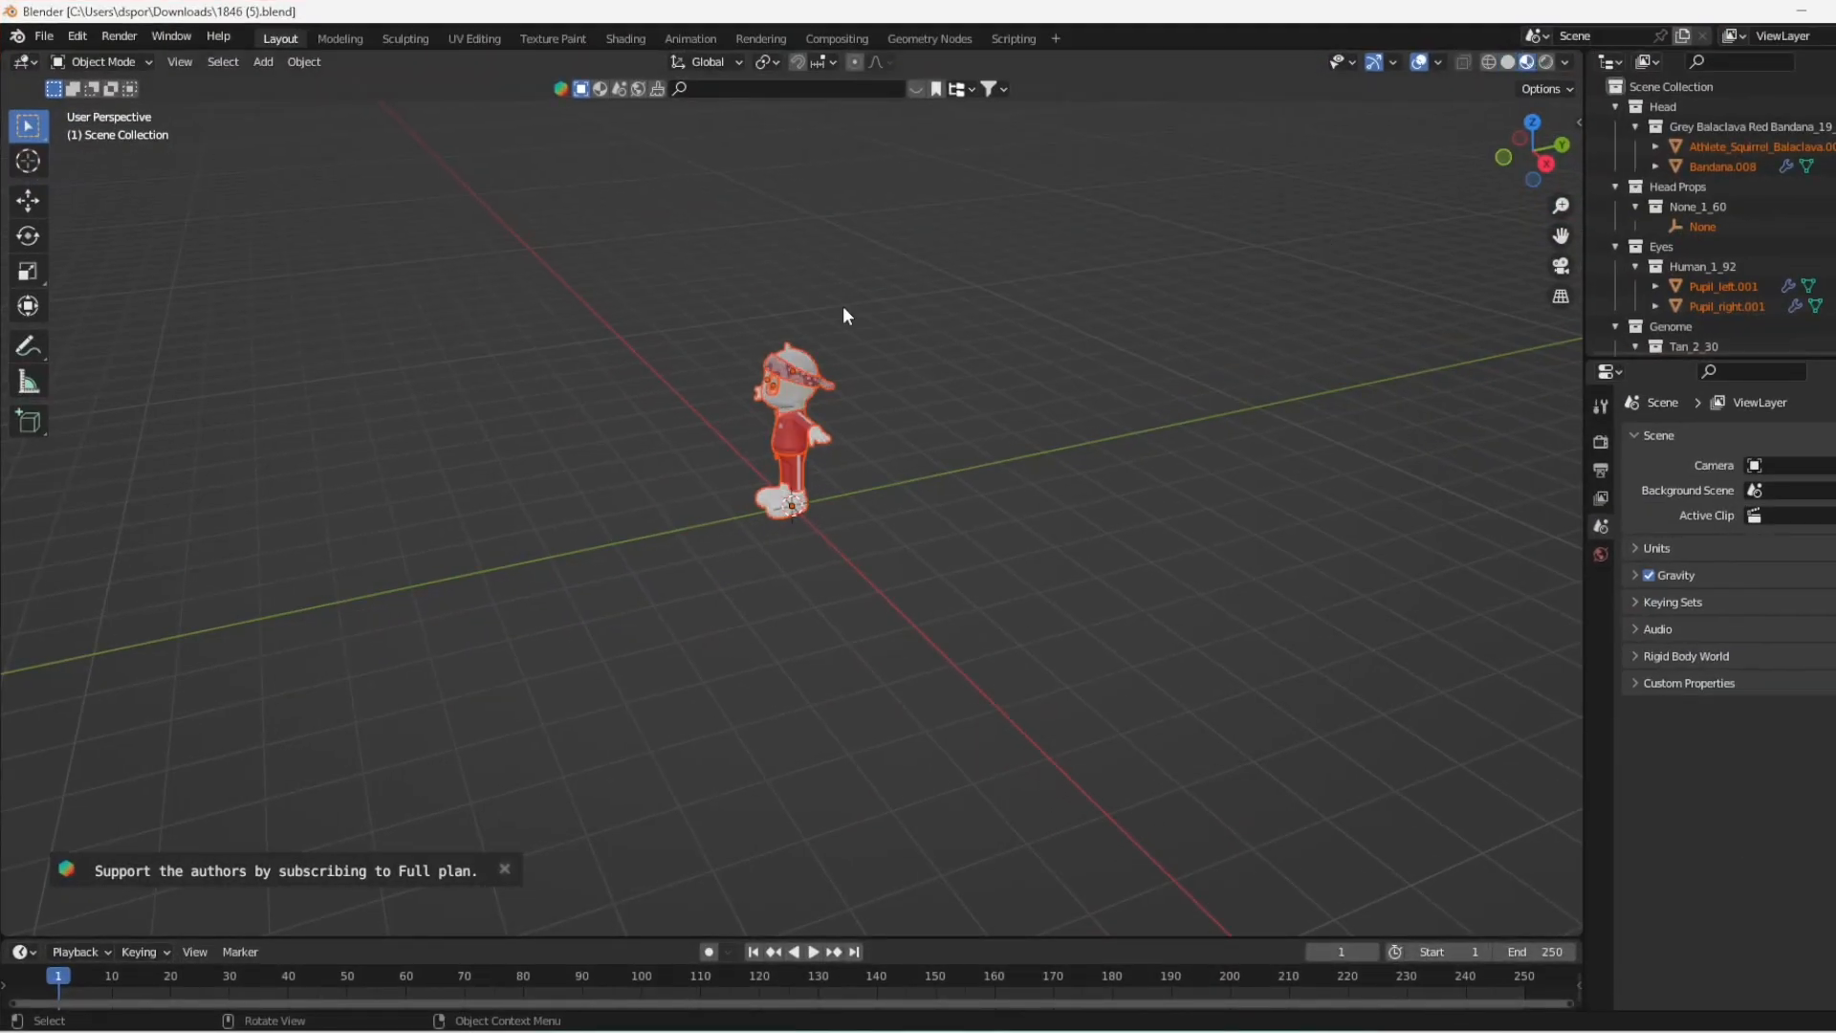
{"action": "left_click", "coordinate": [1546, 62]}
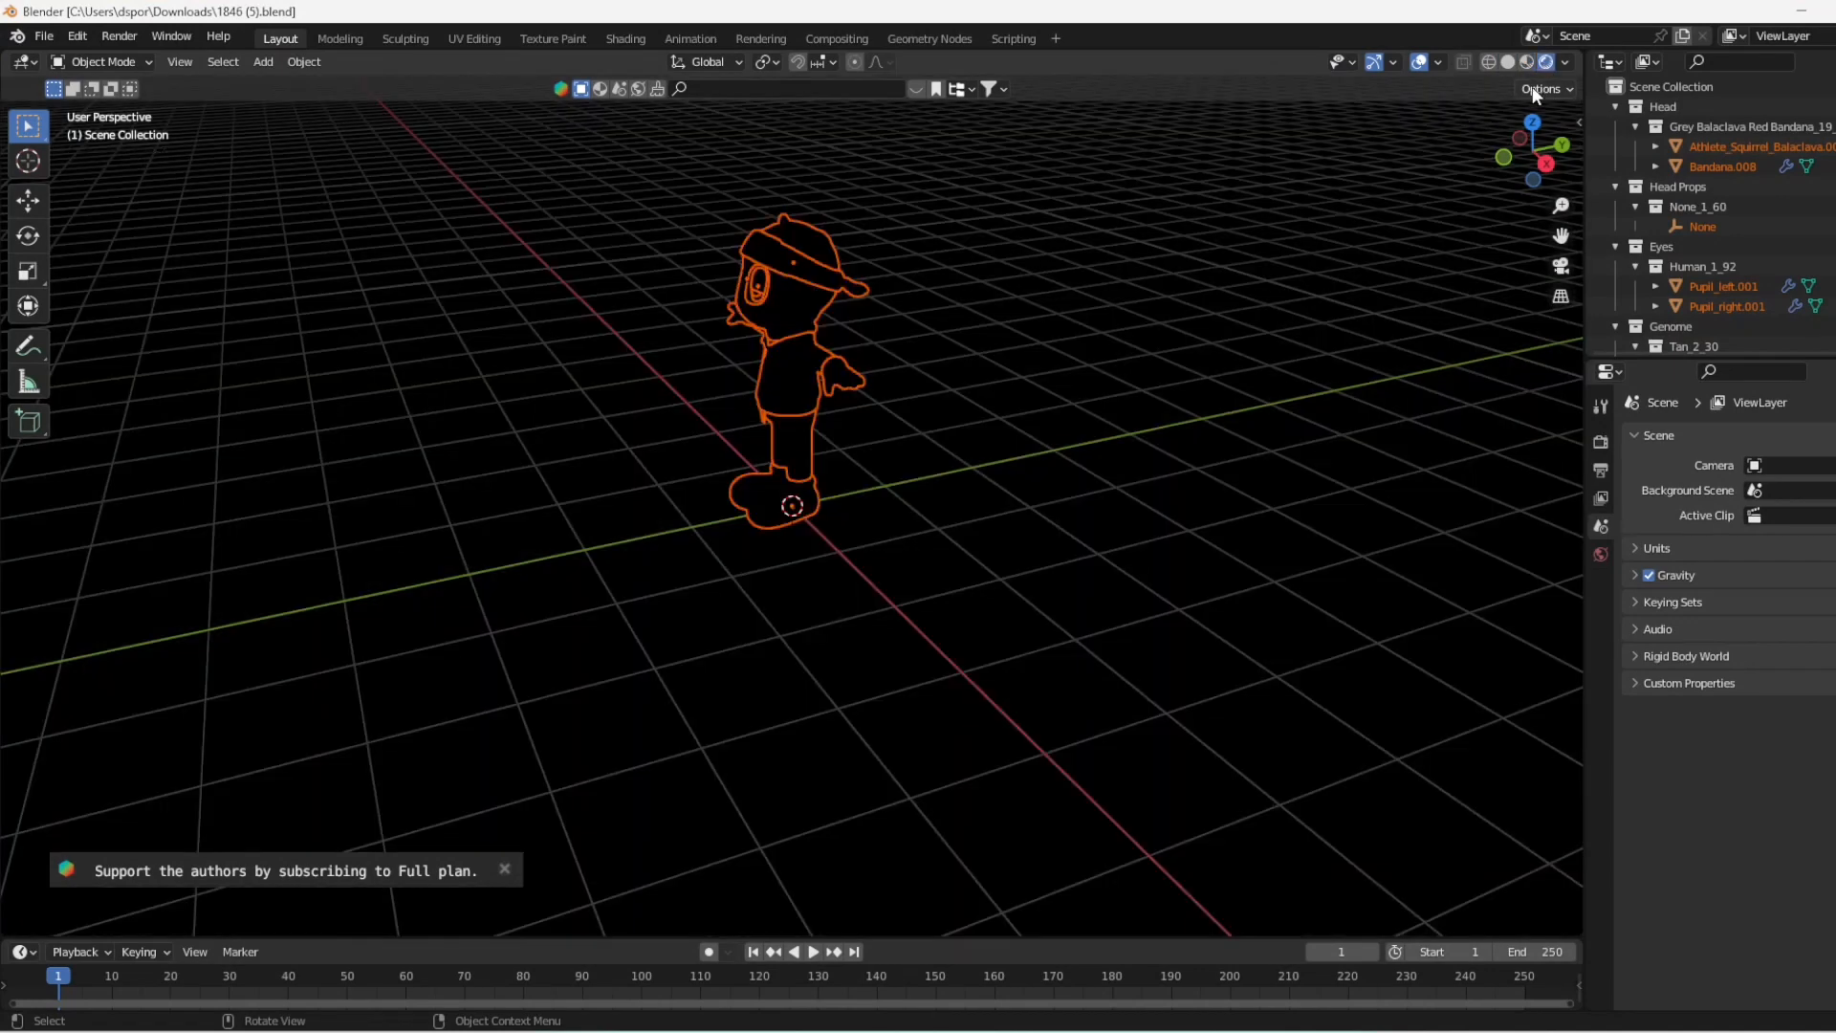
{"action": "left_click", "coordinate": [1527, 62]}
{"action": "mouse_move", "coordinate": [822, 341]}
{"action": "middle_mouse_down"}
{"action": "mouse_move", "coordinate": [1012, 340]}
{"action": "mouse_move", "coordinate": [995, 319]}
{"action": "middle_mouse_up"}
{"action": "scroll", "coordinate": [927, 334], "scroll_direction": "up", "scroll_amount": 4}
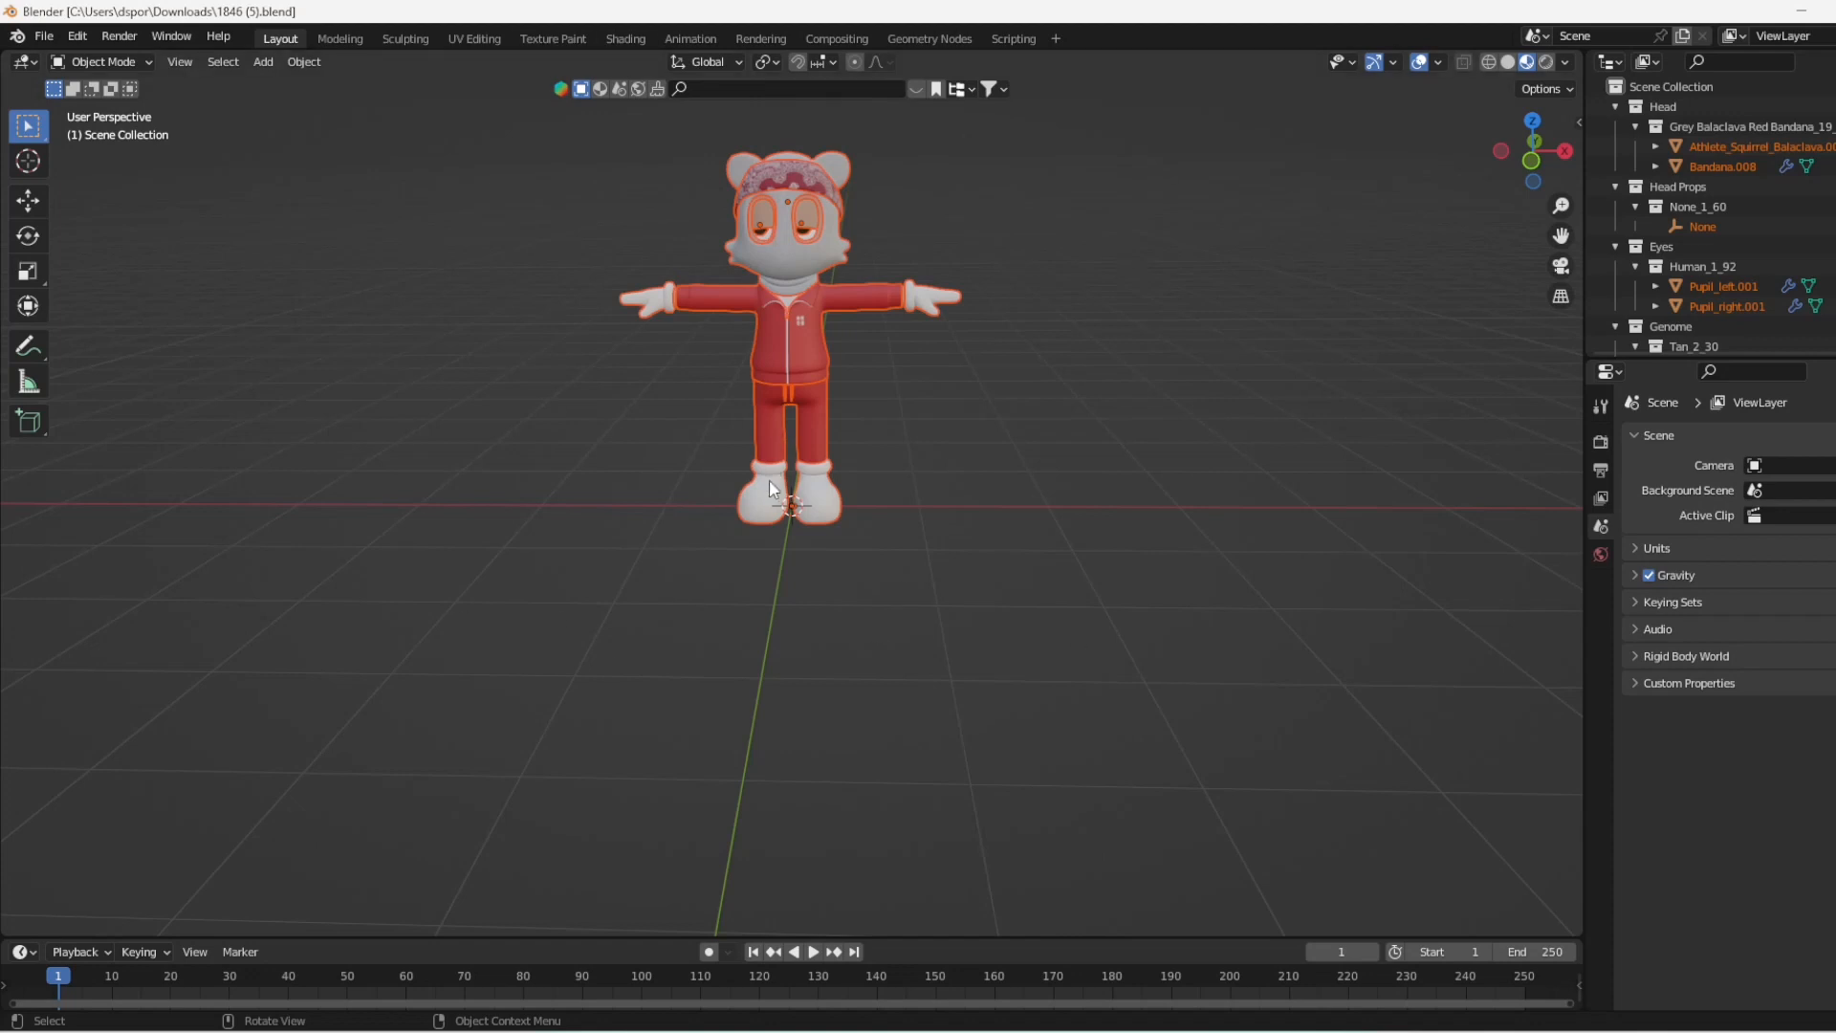
Select the whole character and set up an FBX export with Path Mode Copy, limited to Selected Objects
{"action": "scroll", "coordinate": [937, 307], "scroll_direction": "down", "scroll_amount": 2}
{"action": "left_click_drag", "start_coordinate": [548, 207], "coordinate": [1044, 665]}
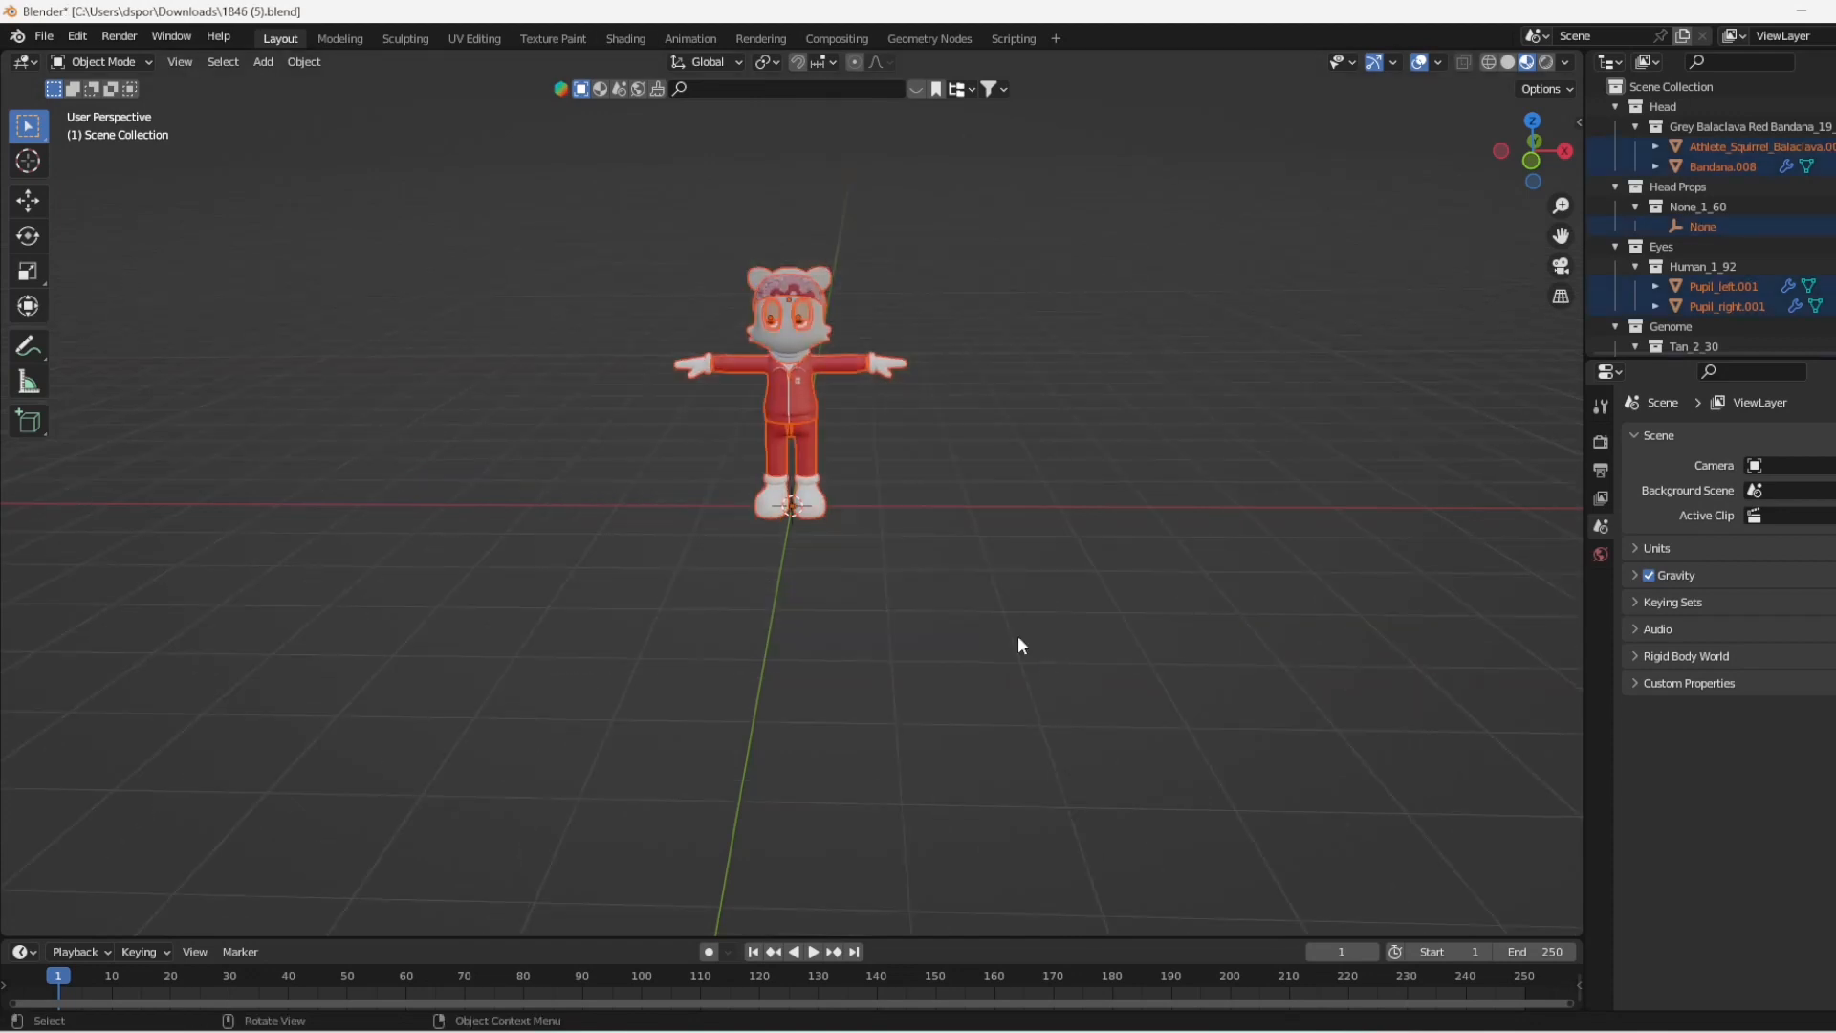
{"action": "left_click", "coordinate": [45, 37]}
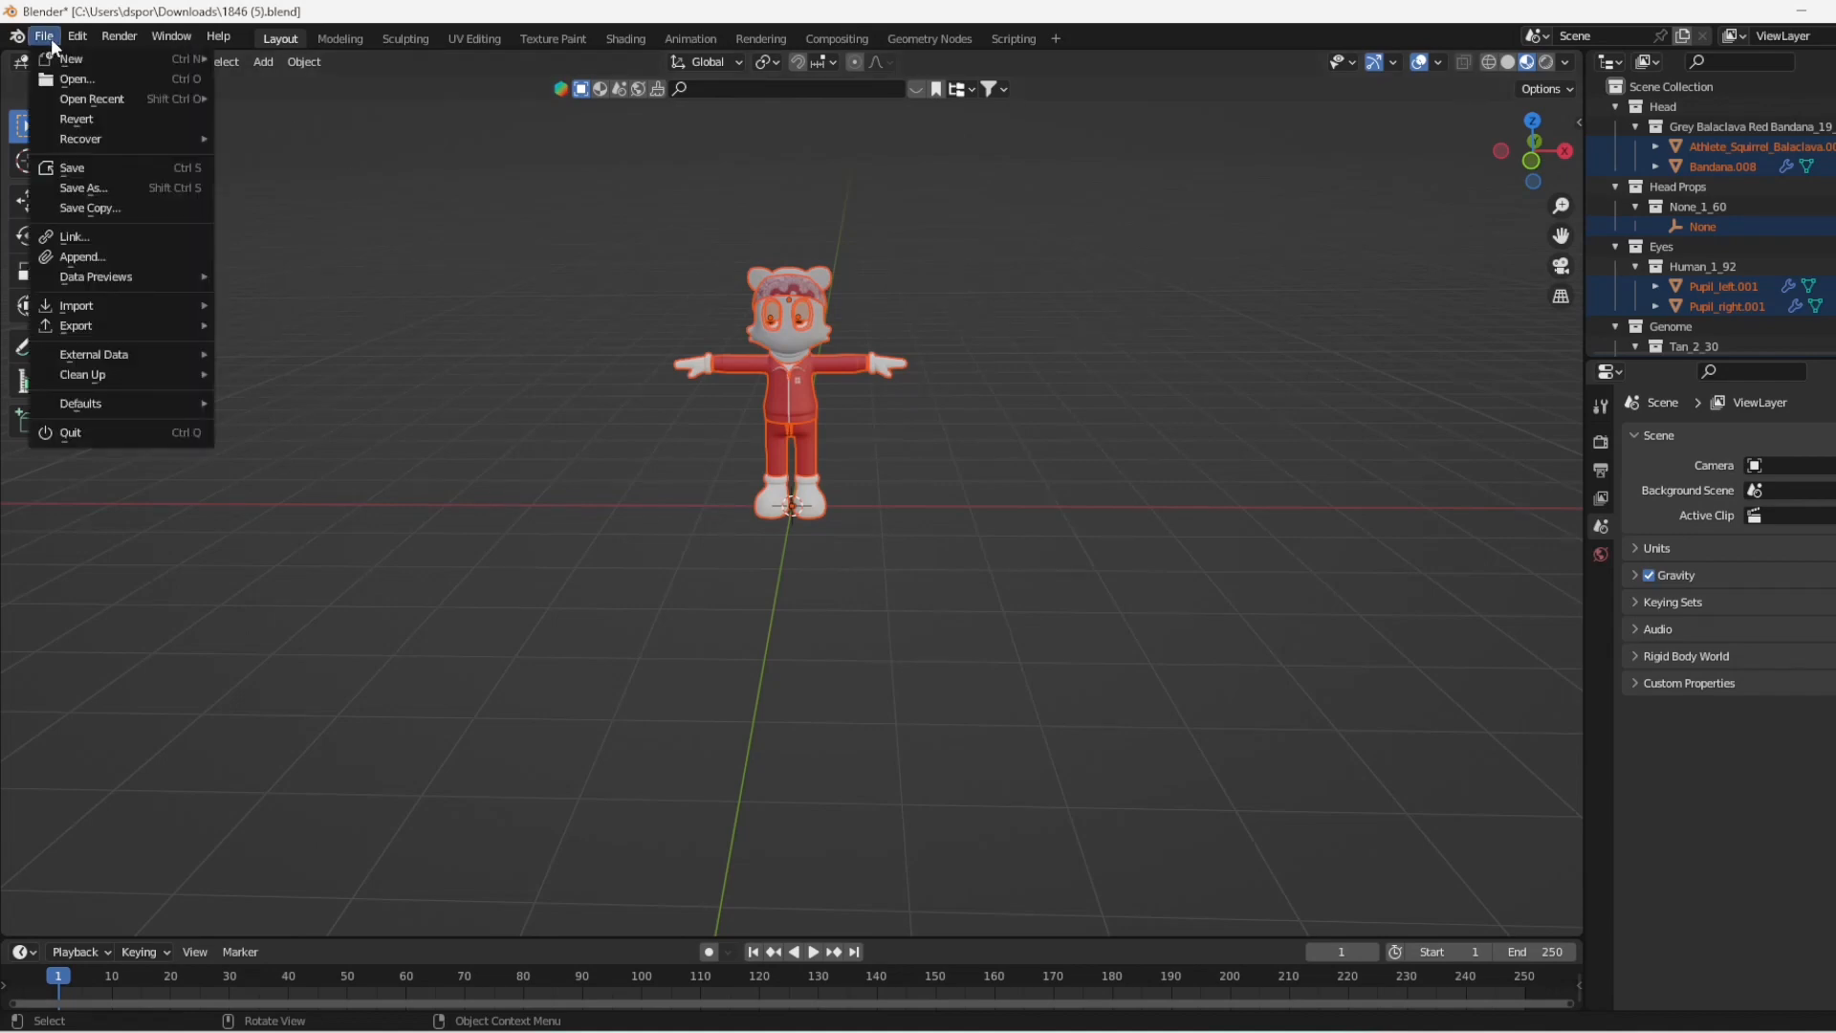
{"action": "mouse_move", "coordinate": [164, 323]}
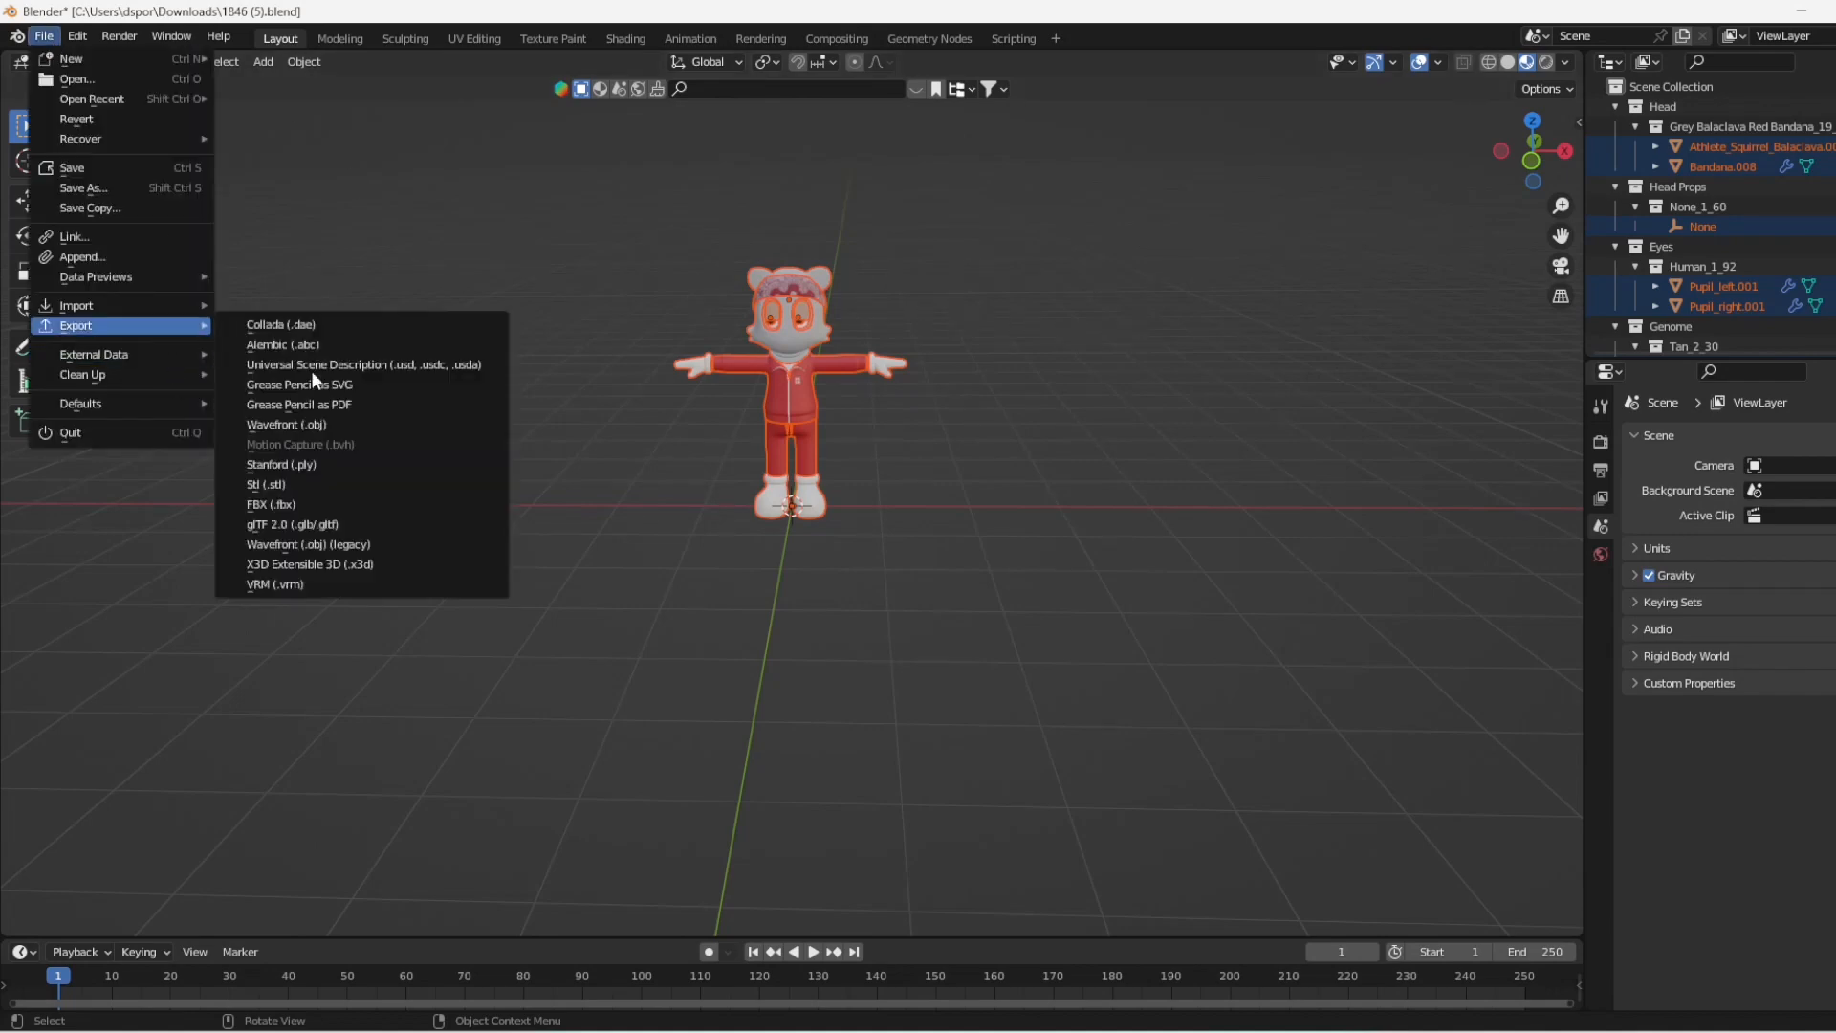
{"action": "left_click", "coordinate": [302, 507]}
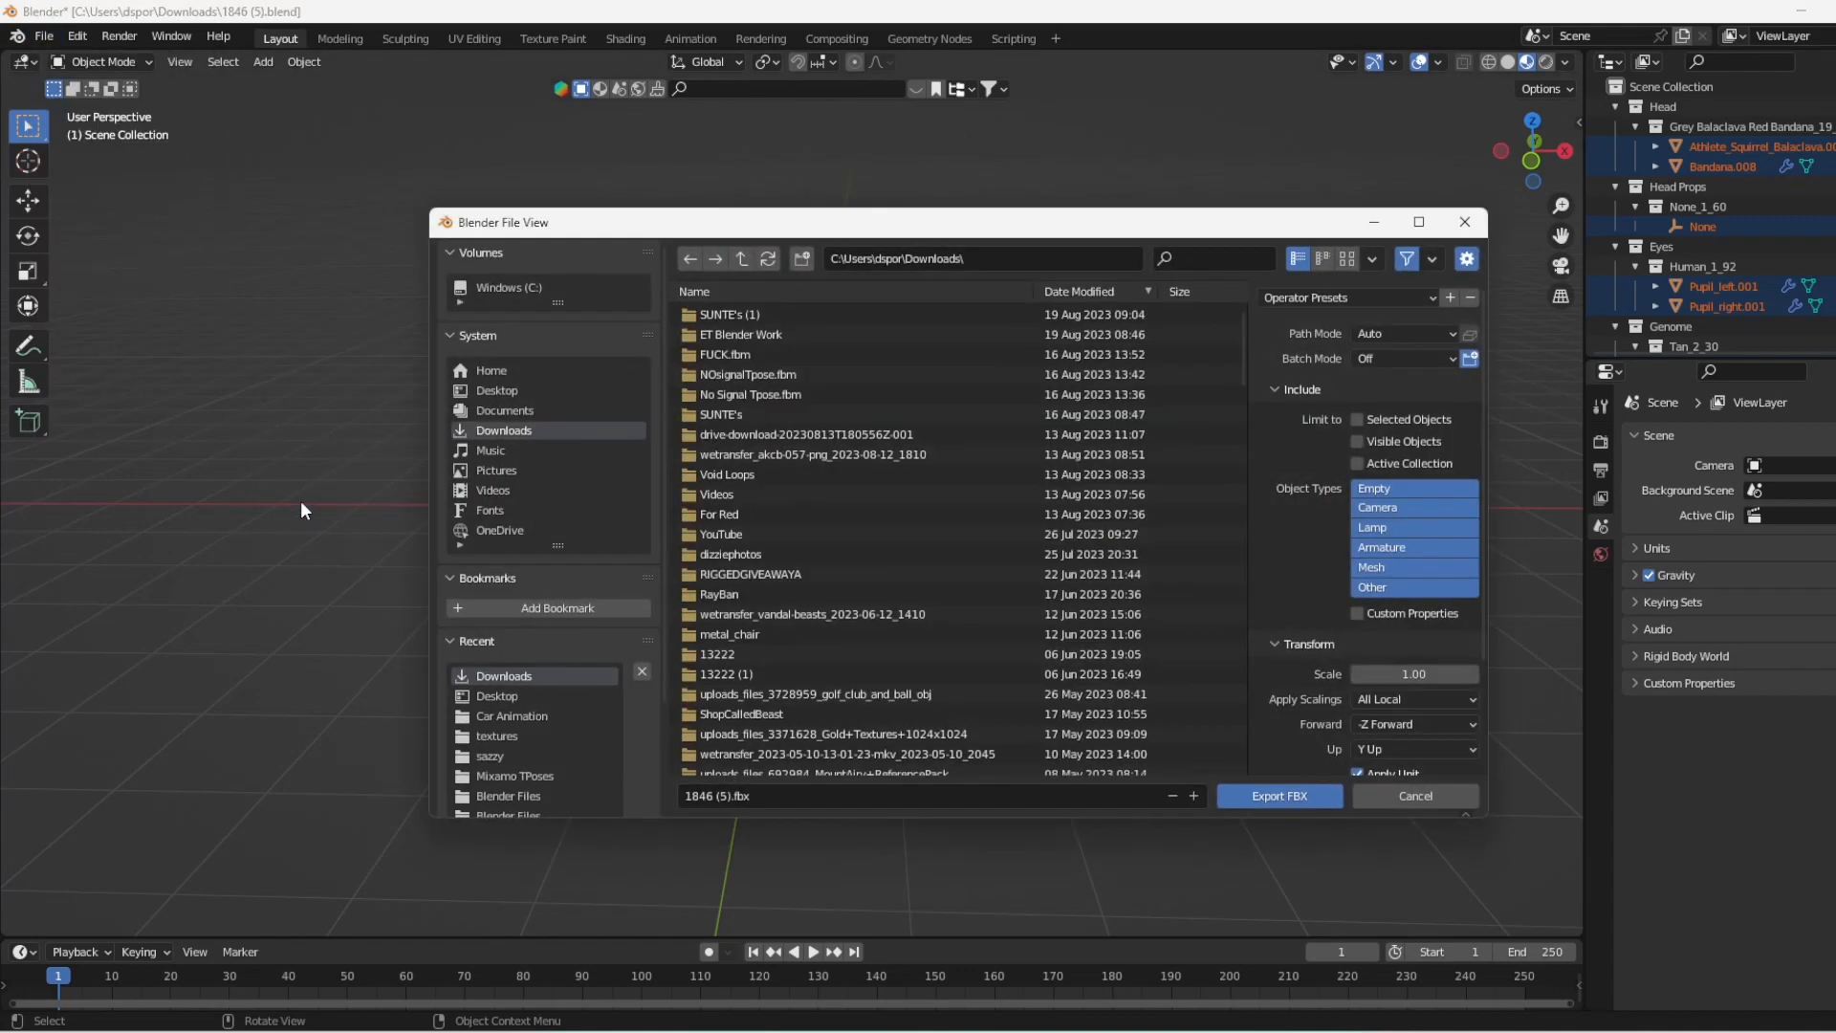
{"action": "left_click", "coordinate": [1404, 333]}
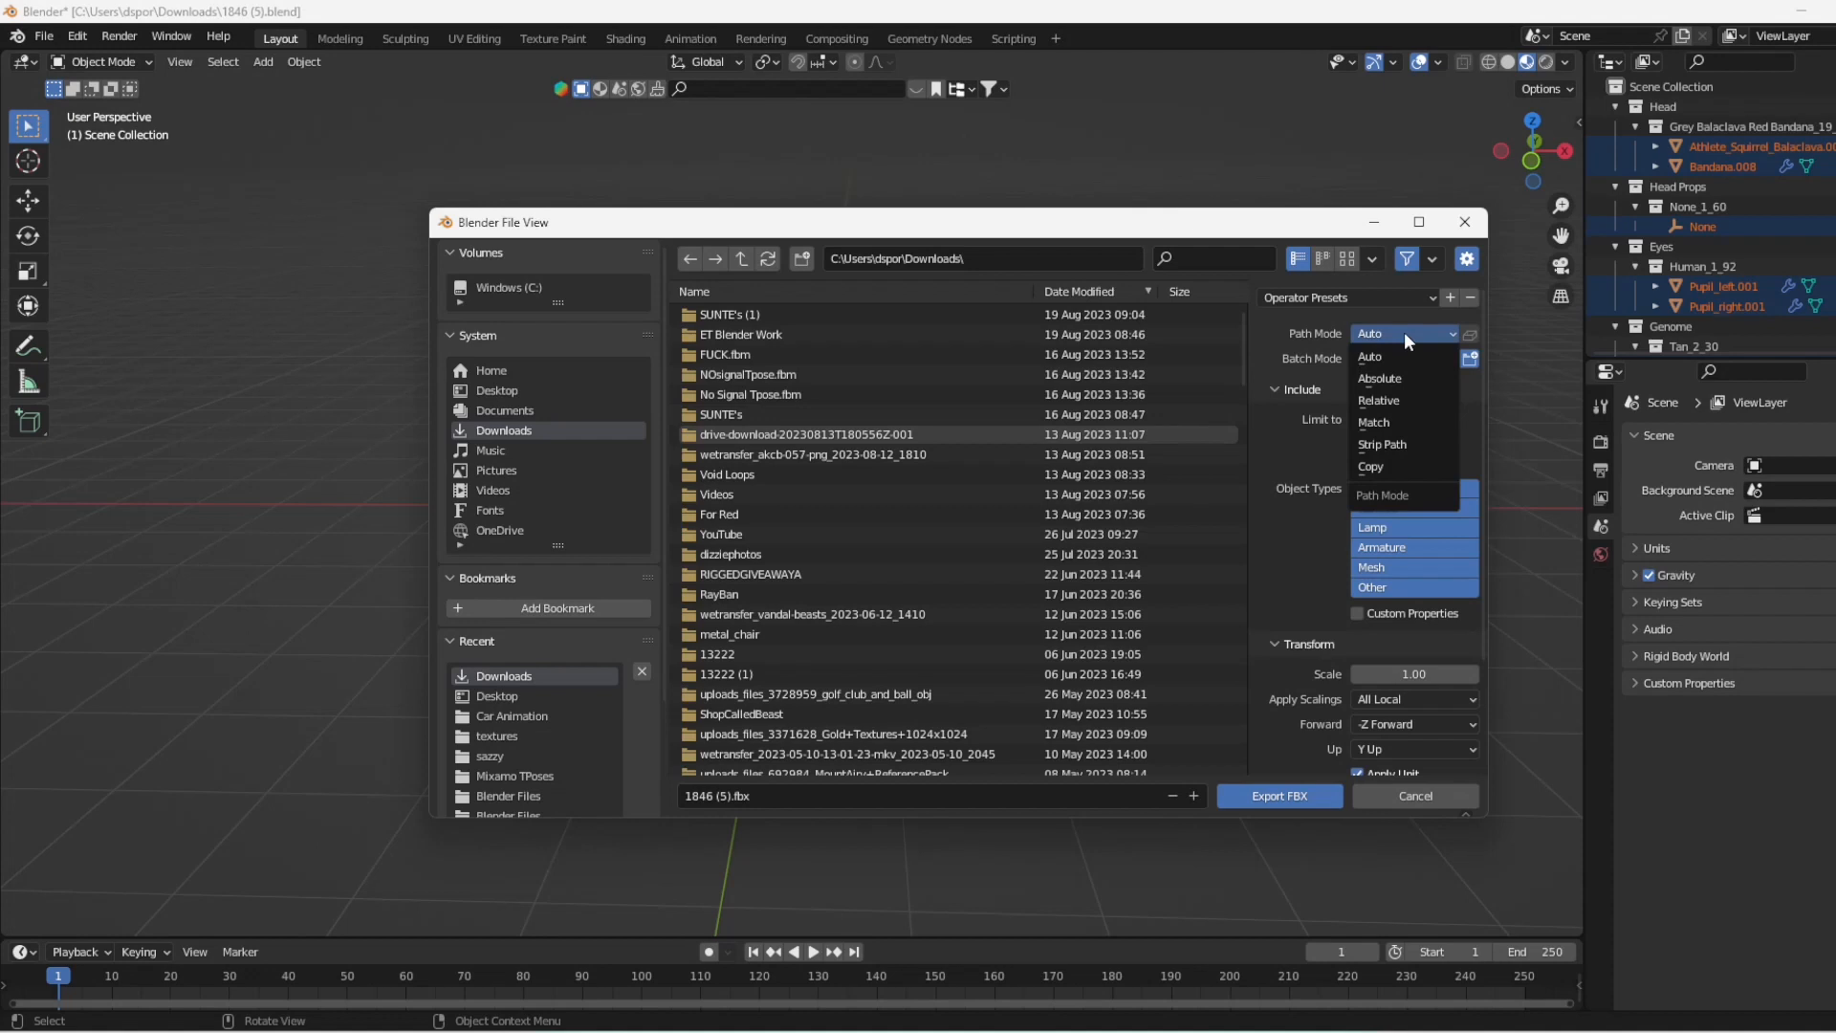
{"action": "left_click", "coordinate": [1390, 461]}
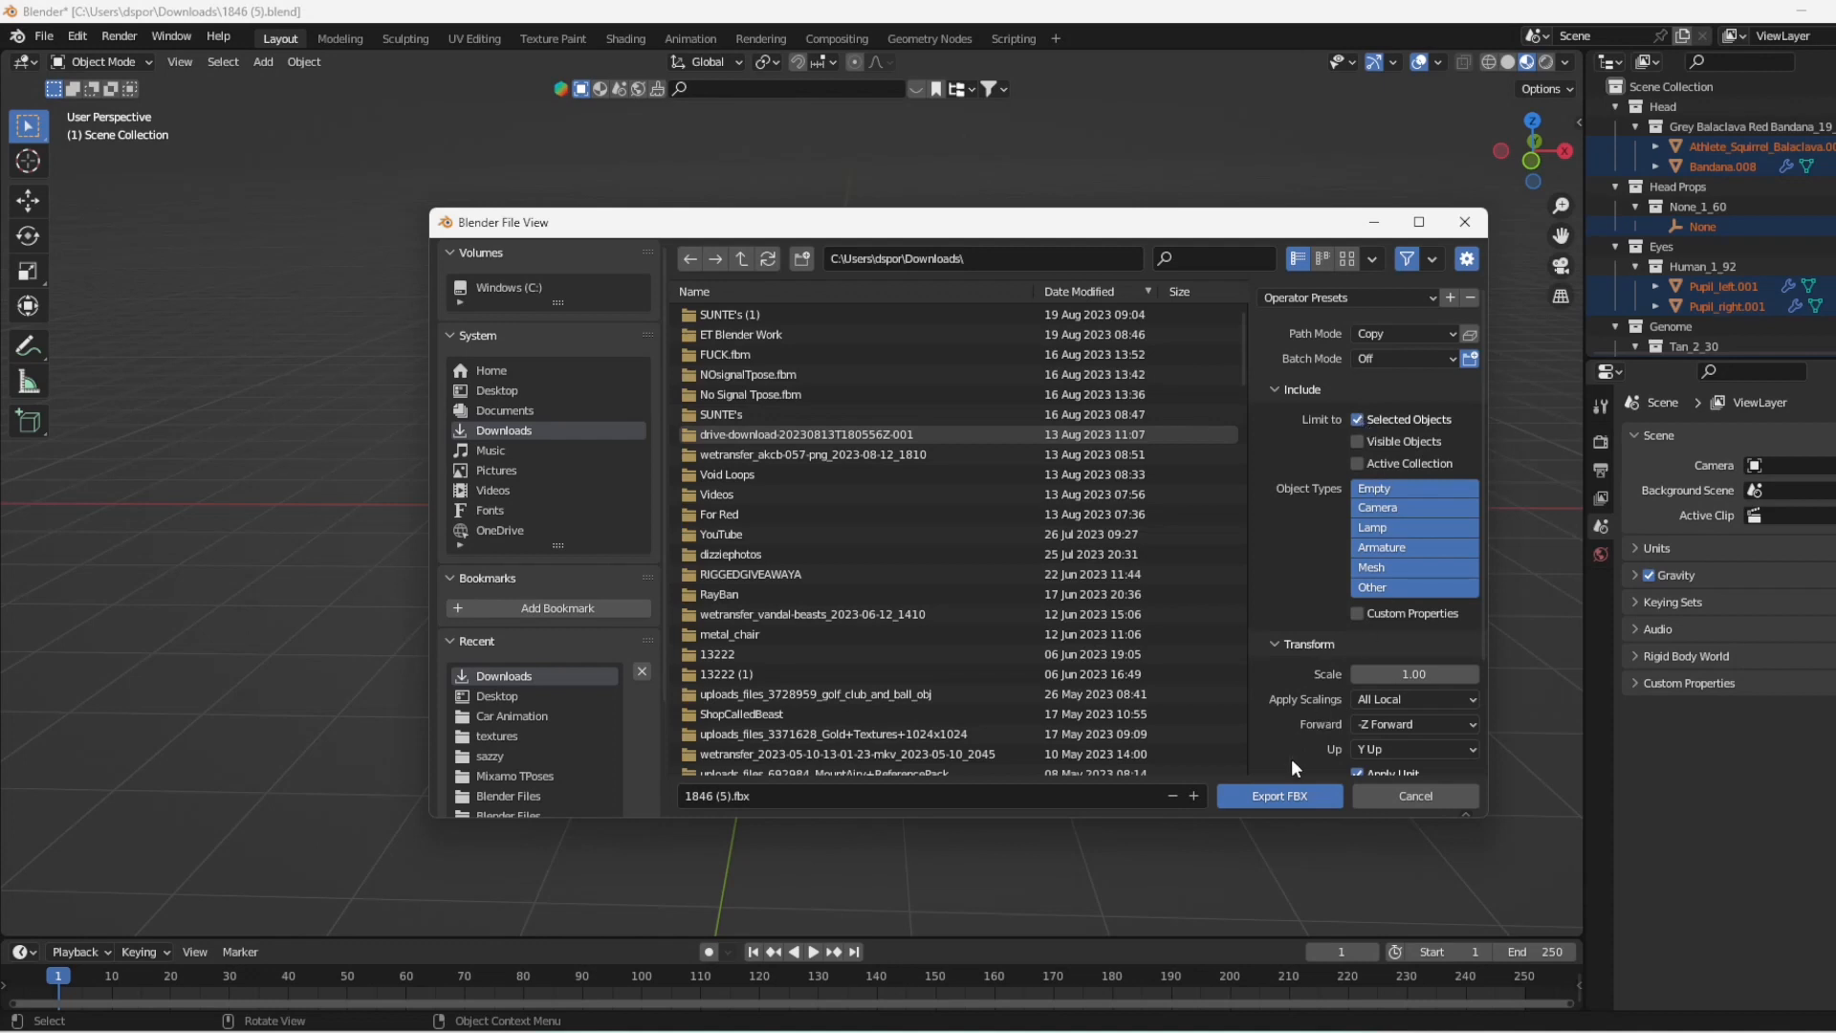
Name the export file ChampsBeastmixamo and export the FBX to the Downloads folder
{"action": "left_click", "coordinate": [730, 796]}
{"action": "left_click", "coordinate": [730, 796]}
{"action": "left_click_drag", "start_coordinate": [729, 795], "coordinate": [609, 796]}
{"action": "key", "text": "BackSpace"}
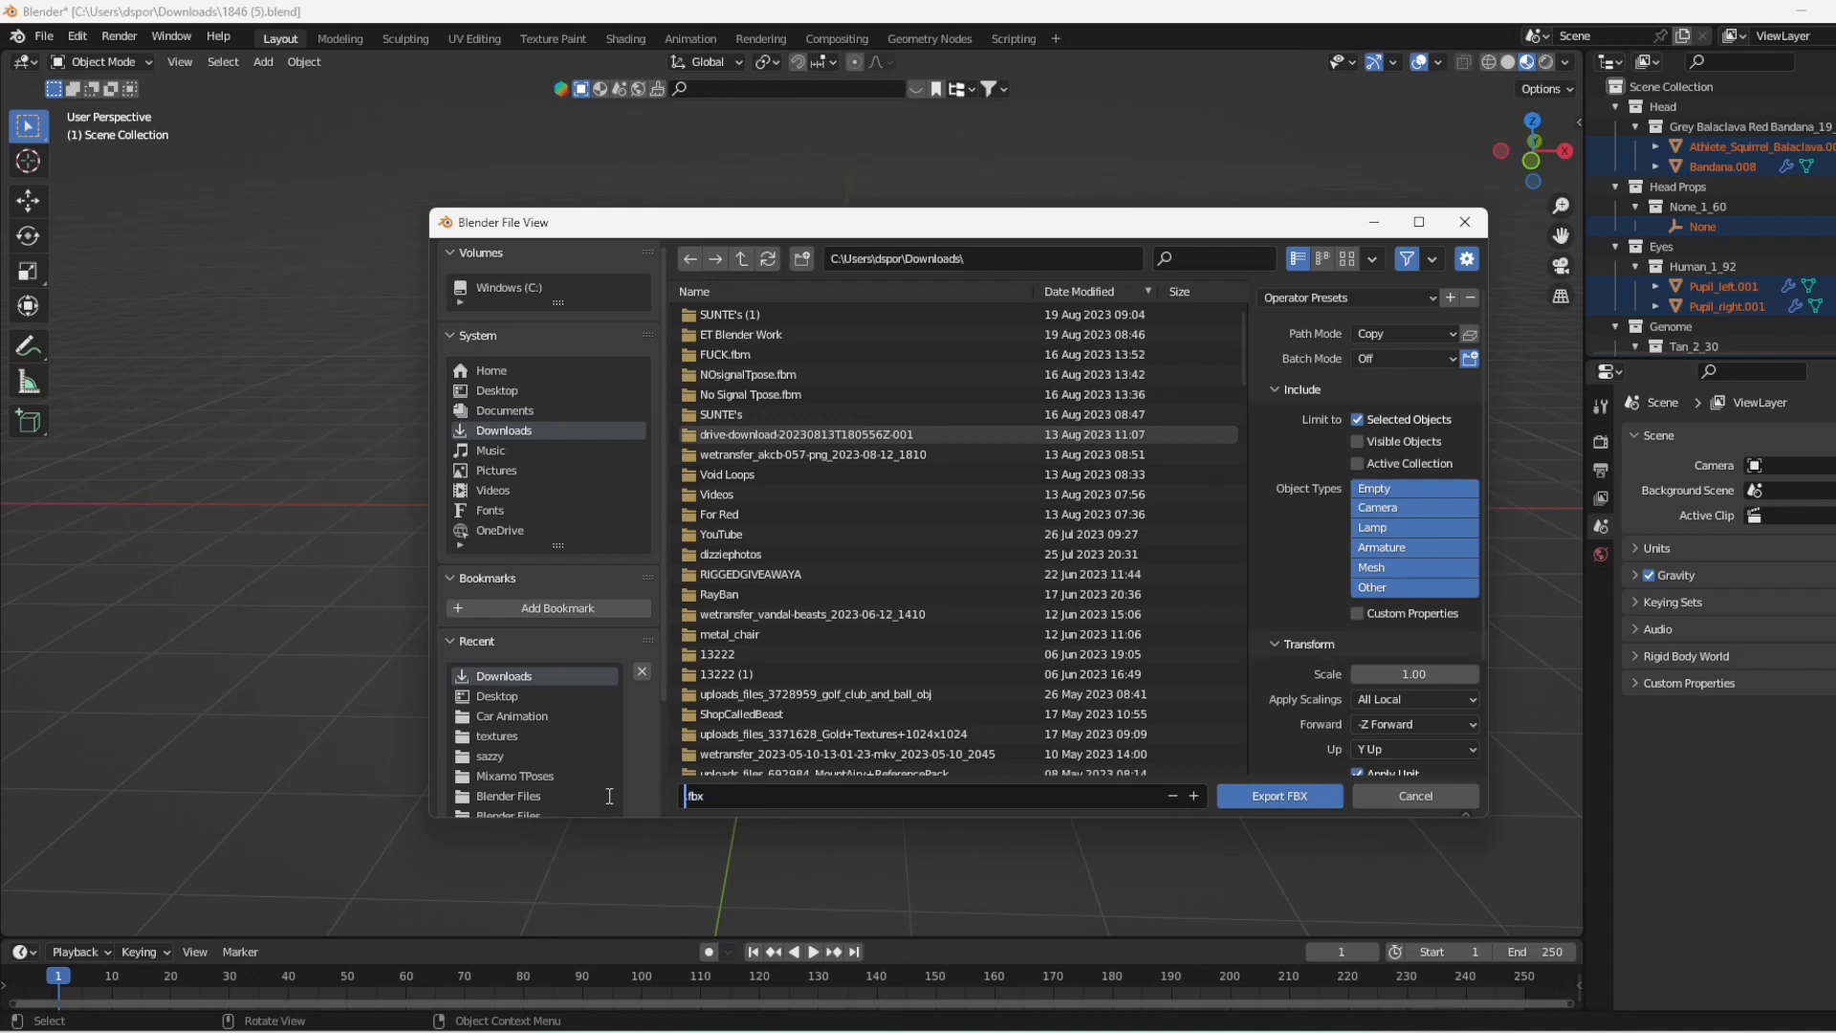
{"action": "type", "text": "ChampsBeastmixamo"}
{"action": "left_click", "coordinate": [1271, 795]}
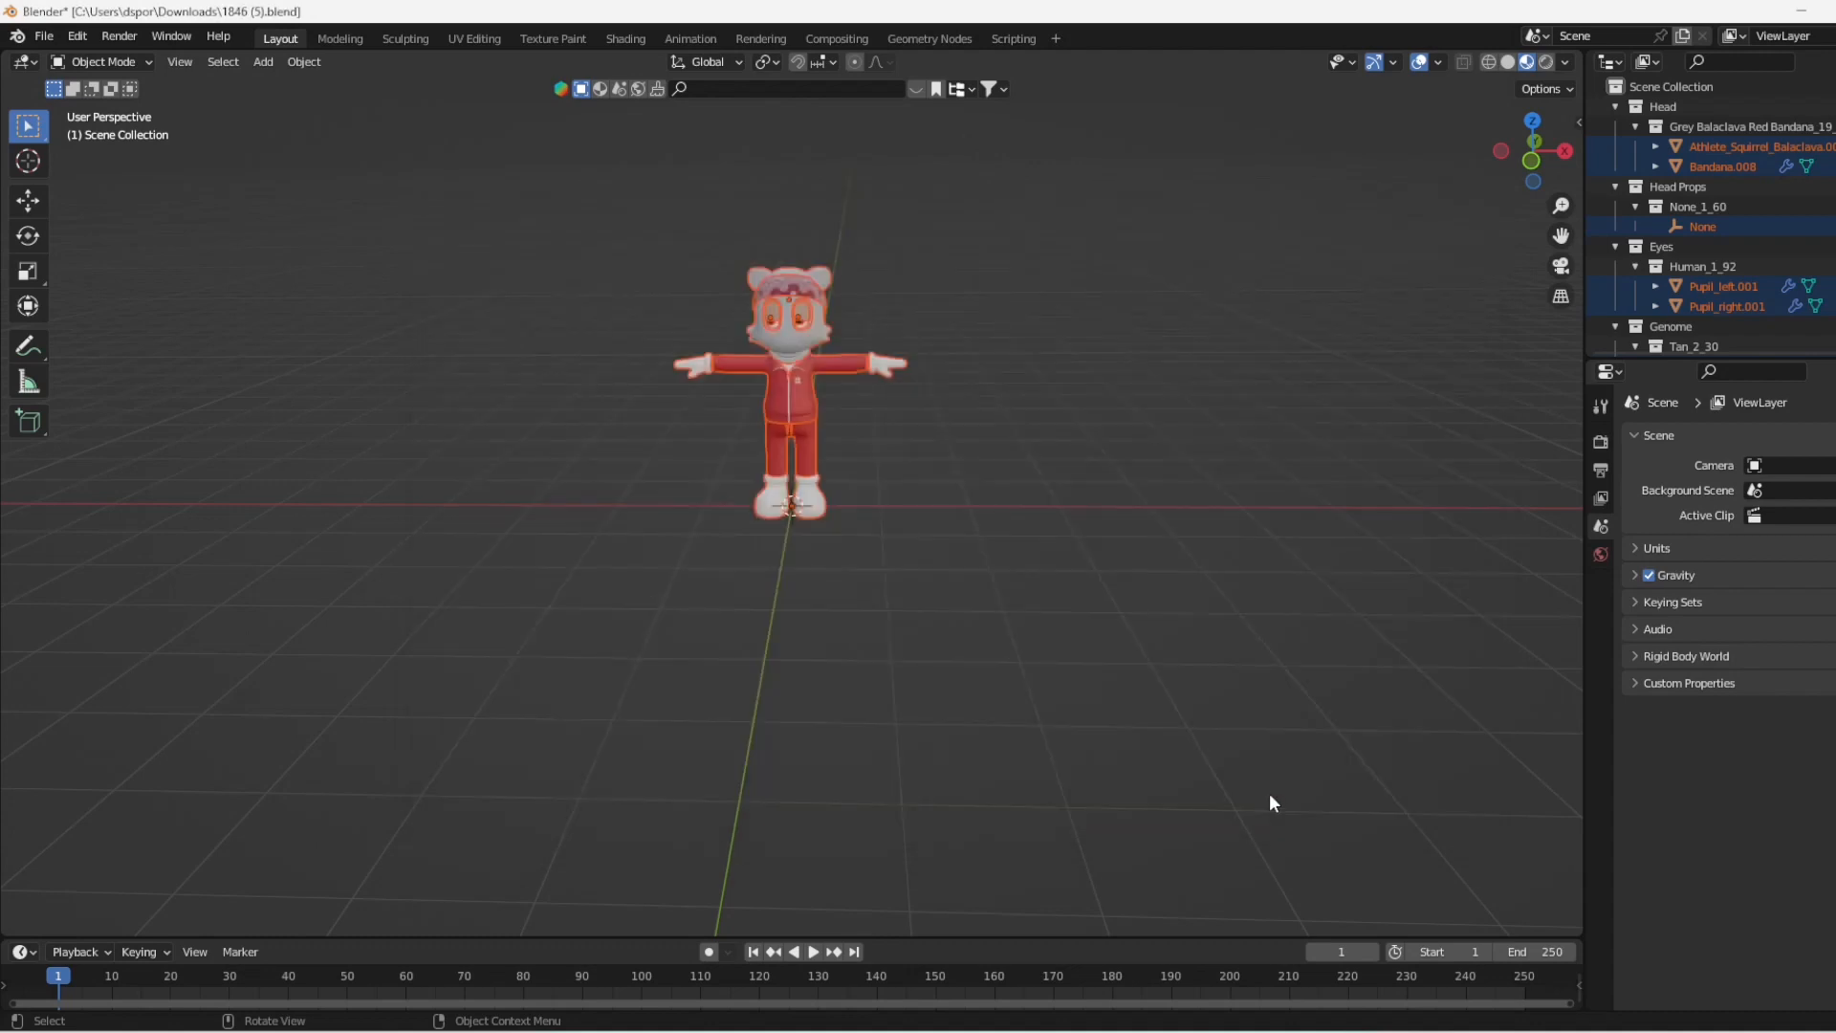
Switch to Chrome, open the Mixamo site in a new tab and turn the displayed character to face front
{"action": "mouse_move", "coordinate": [1049, 1030]}
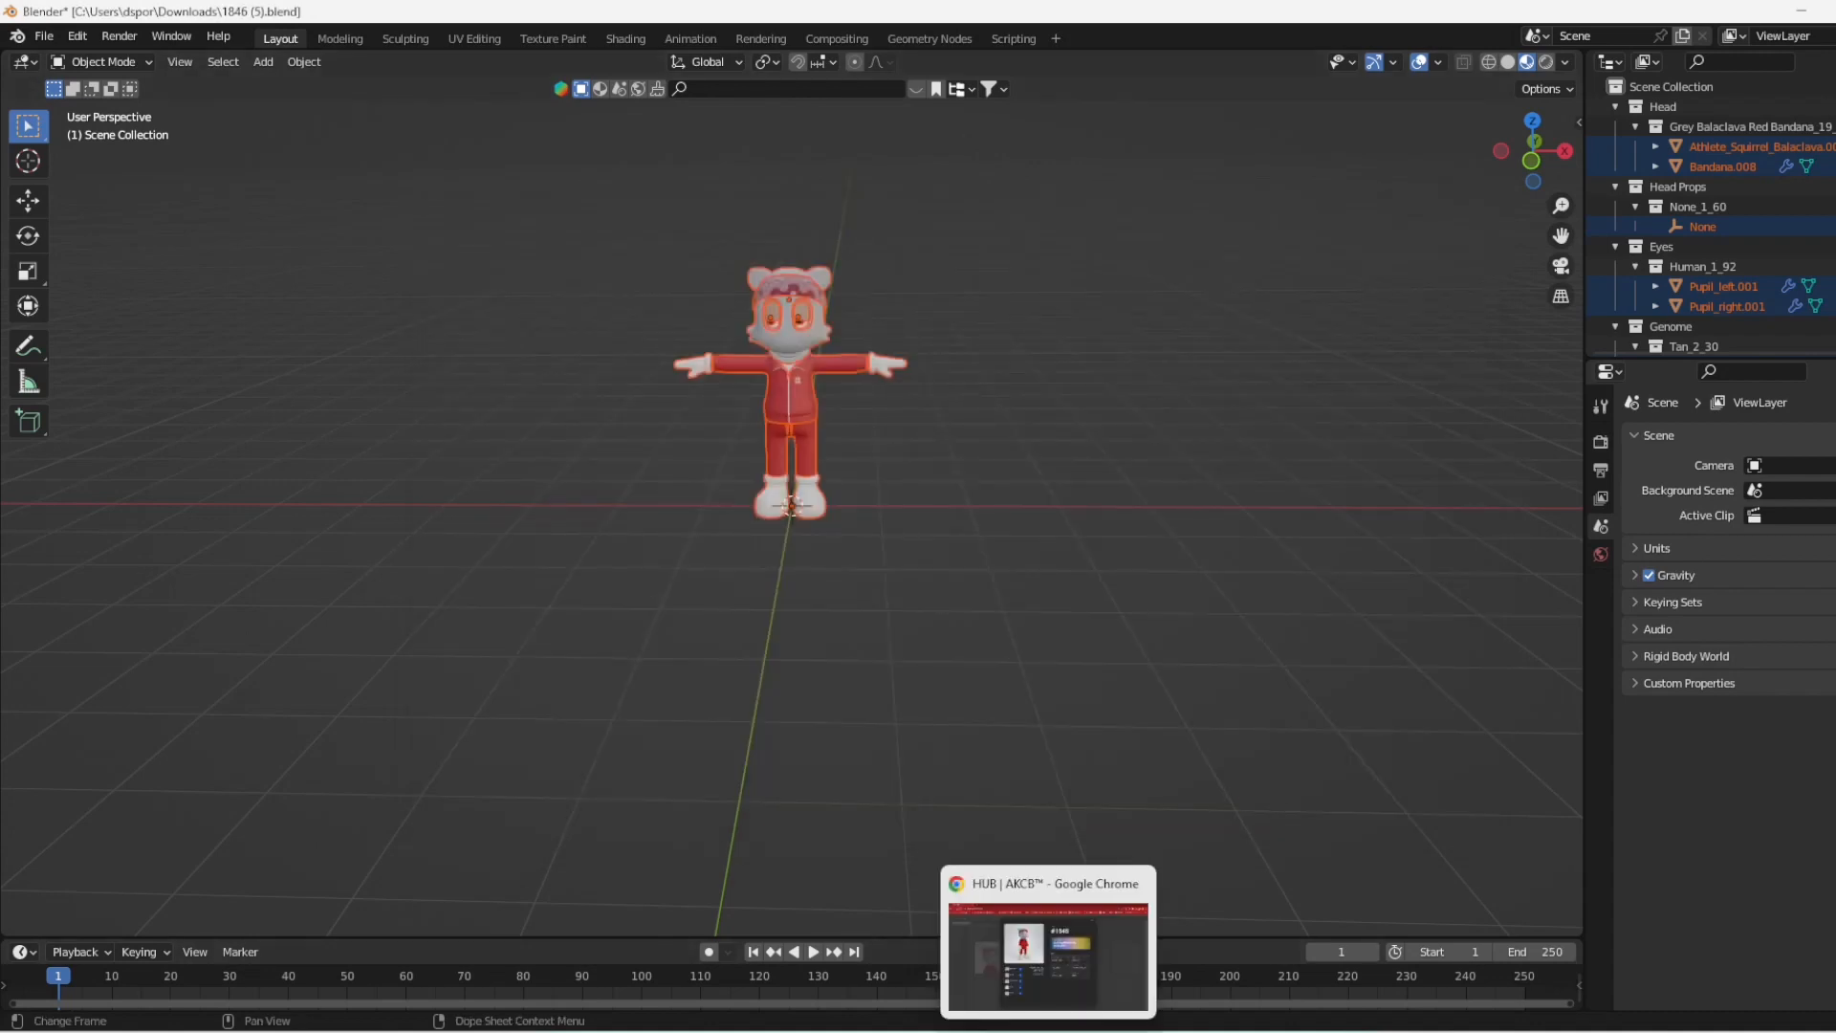
{"action": "left_click", "coordinate": [1049, 956]}
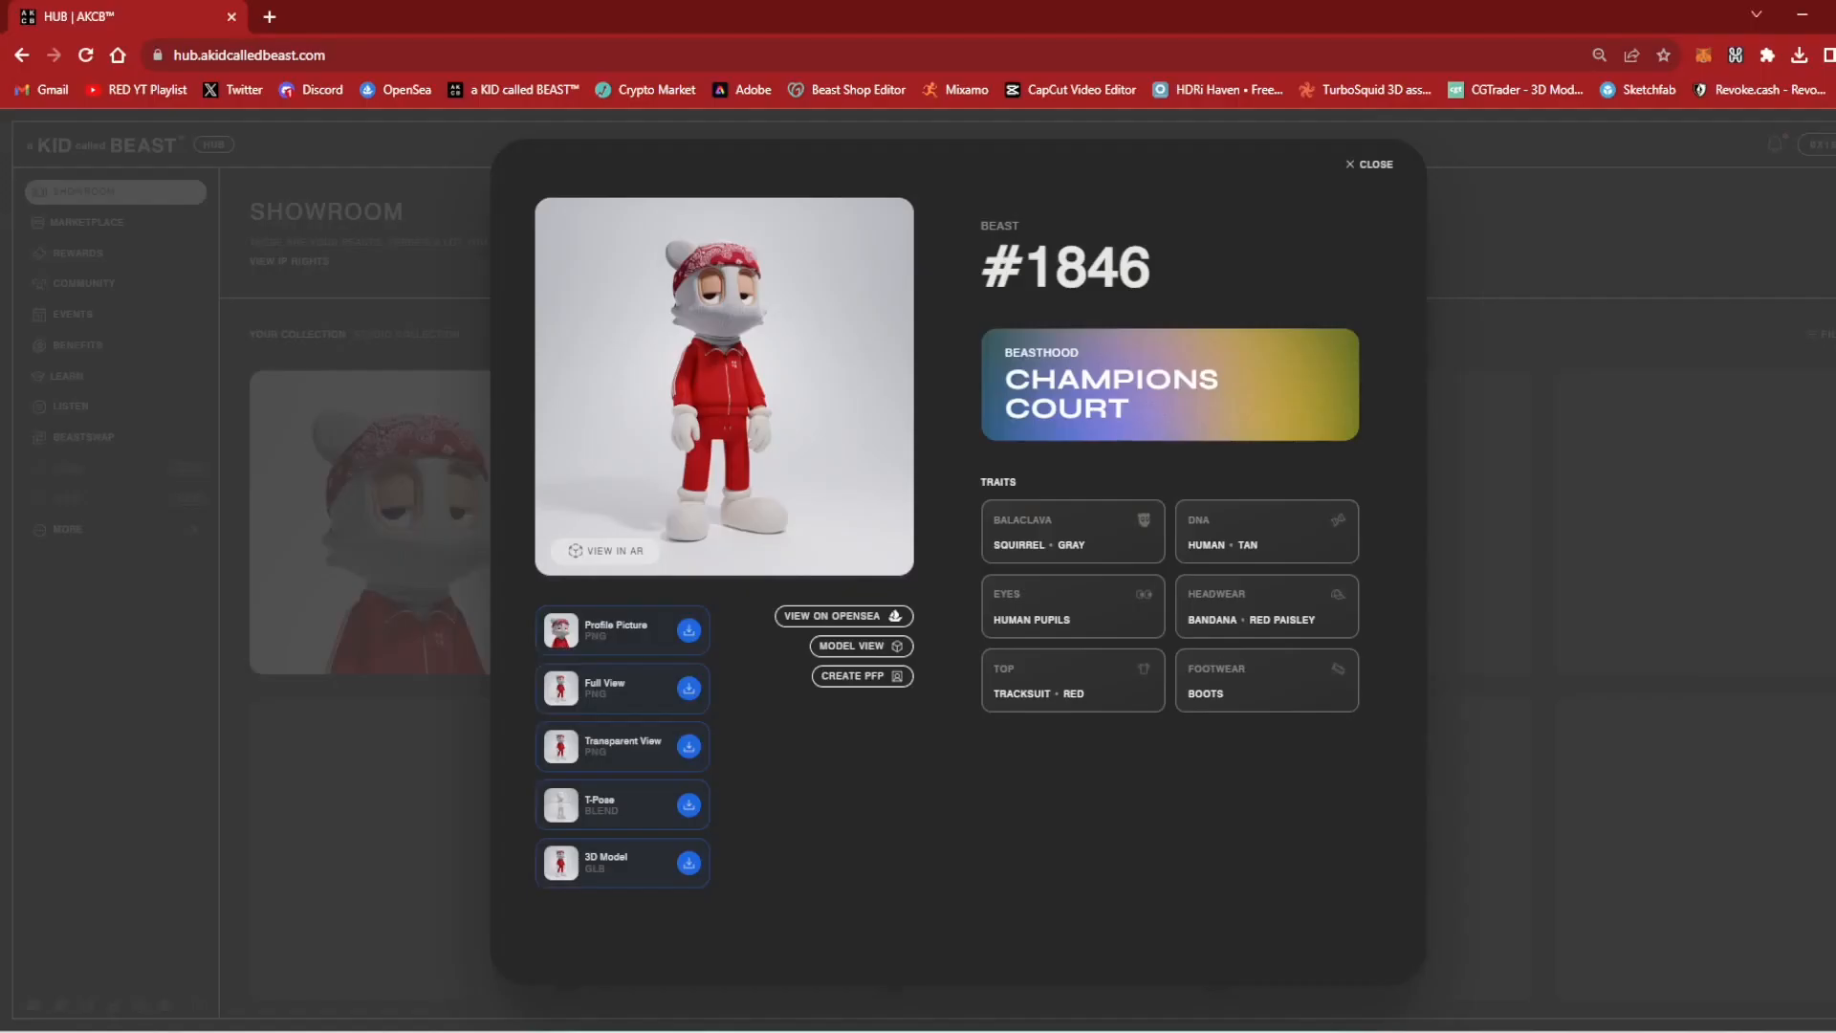
{"action": "left_click", "coordinate": [271, 18]}
{"action": "left_click", "coordinate": [943, 90]}
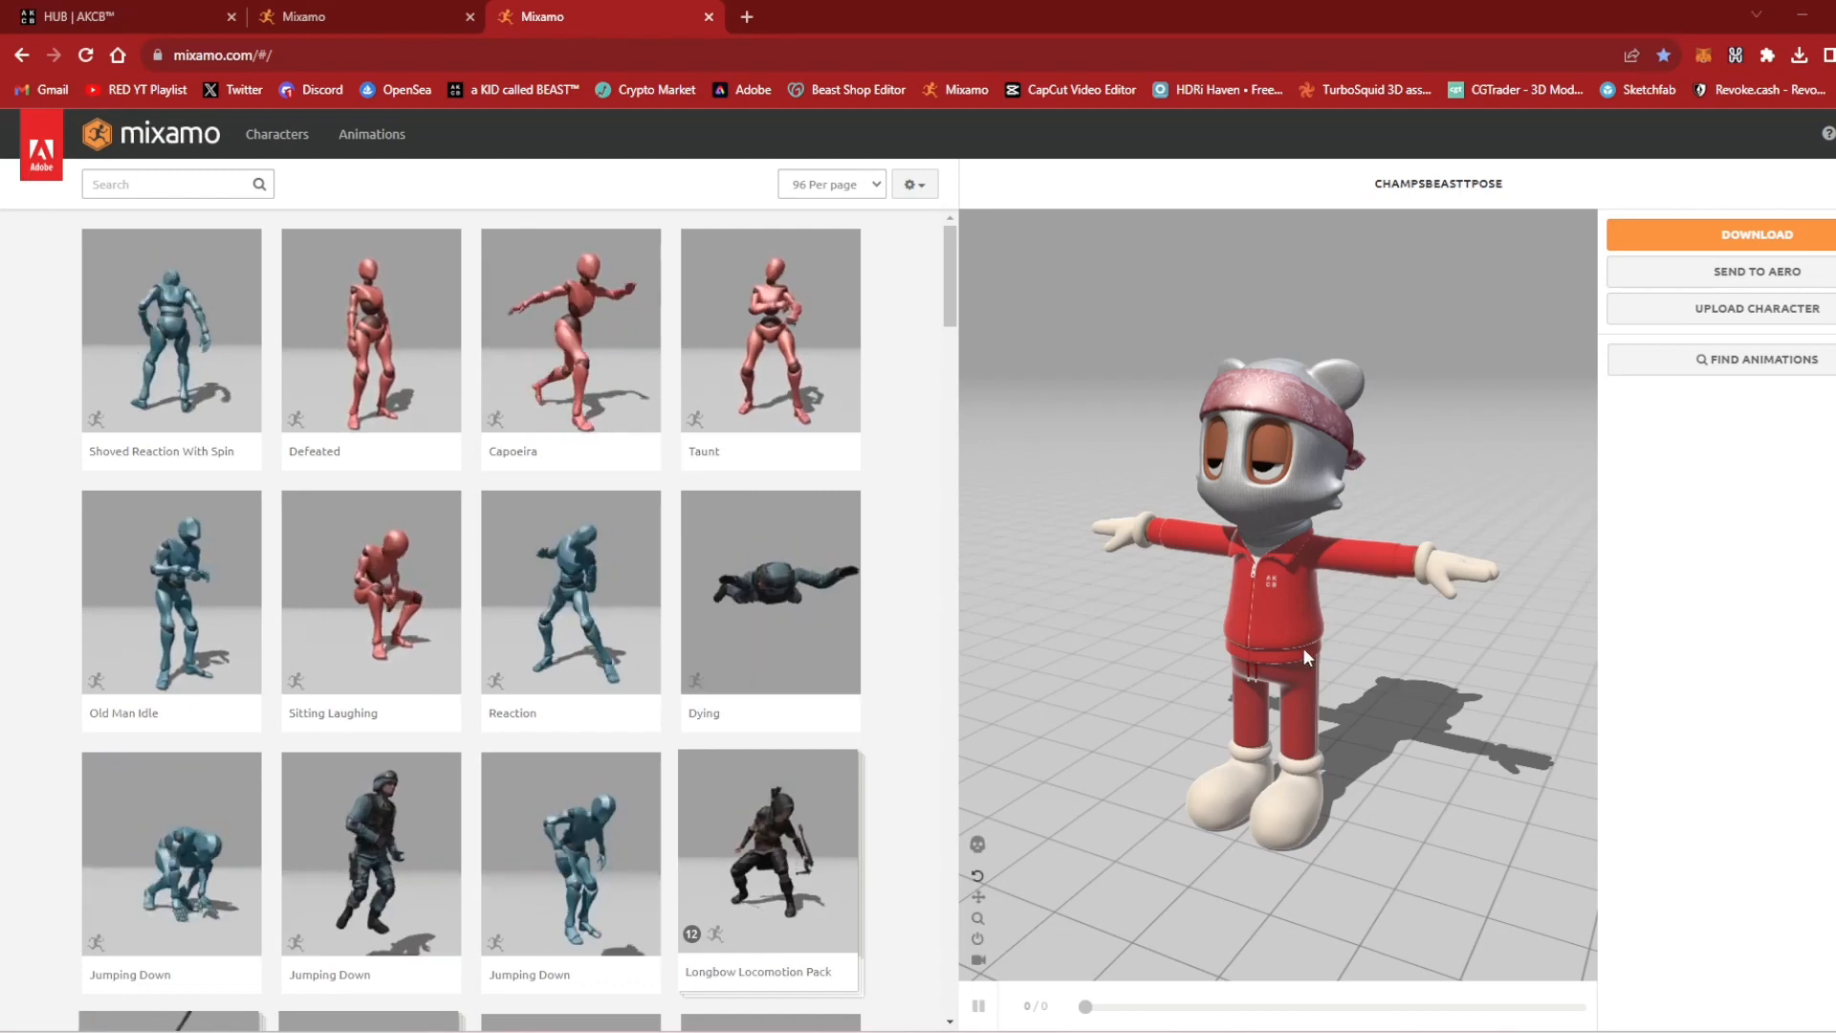
{"action": "left_click_drag", "start_coordinate": [1166, 684], "coordinate": [1218, 654]}
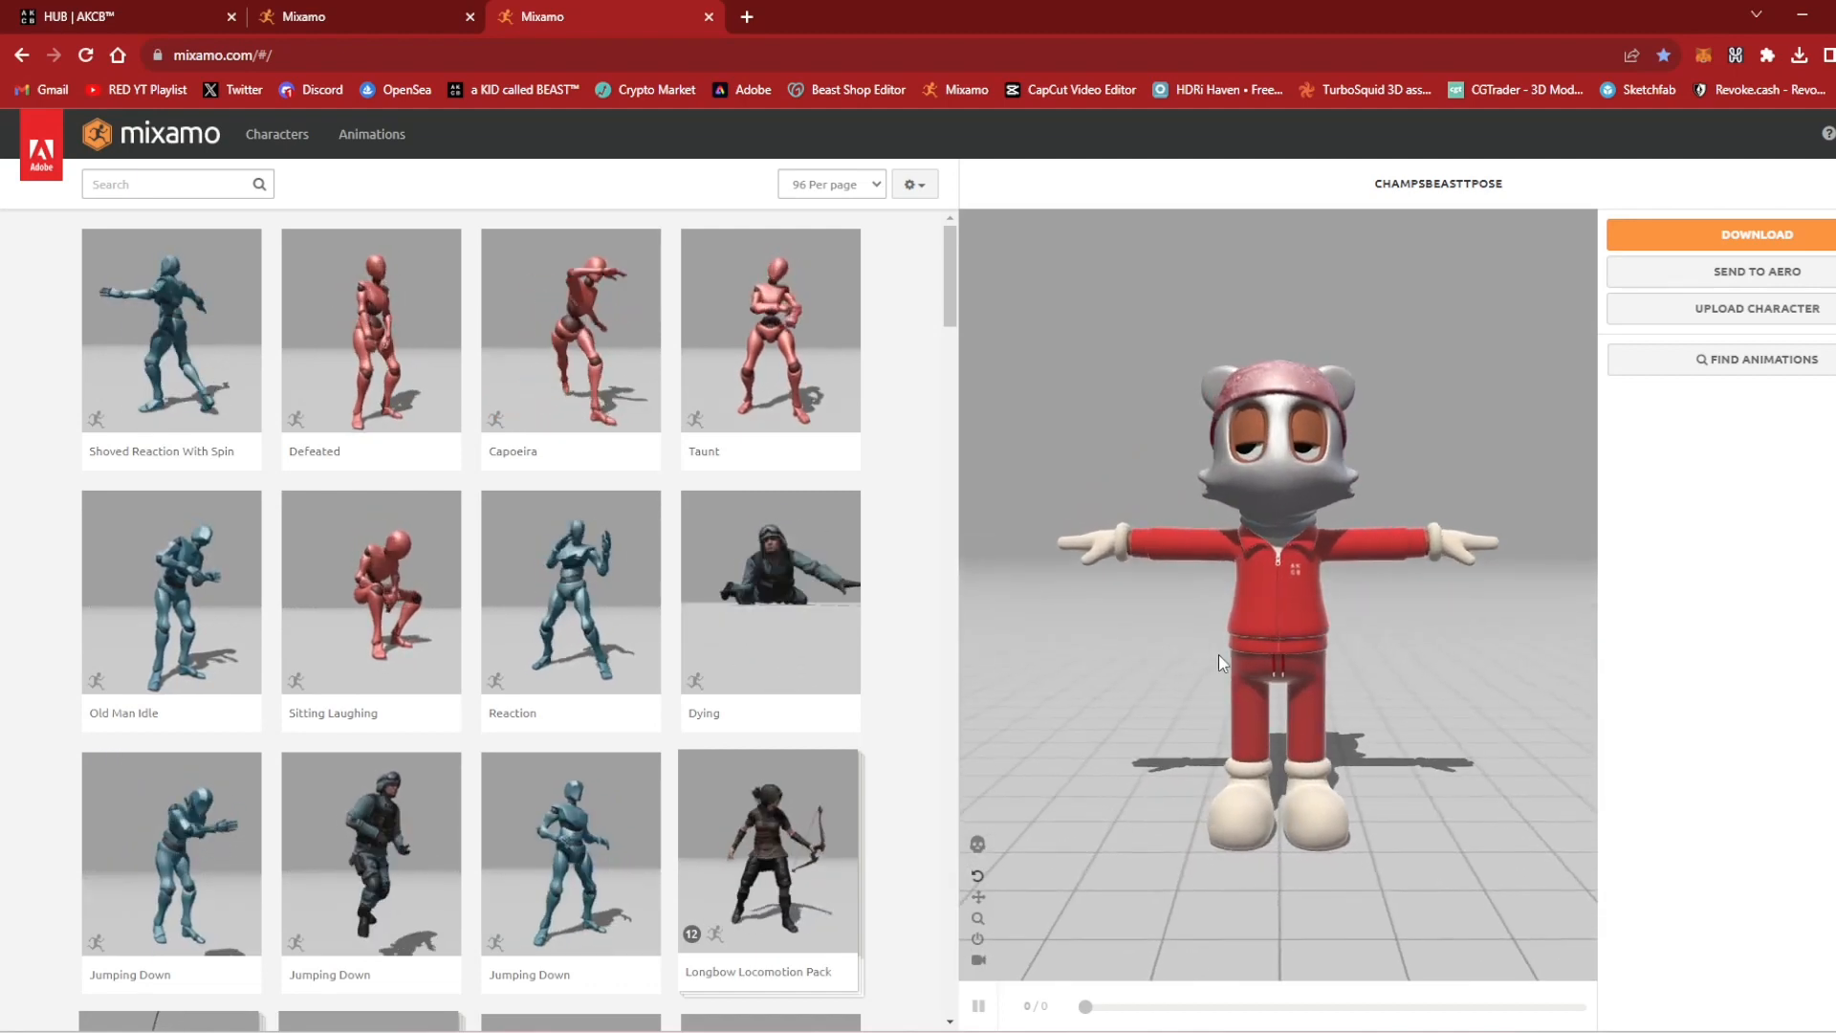
Upload the ChampsBeastmixamo file from the Downloads folder as a new Mixamo character
{"action": "left_click", "coordinate": [1805, 318]}
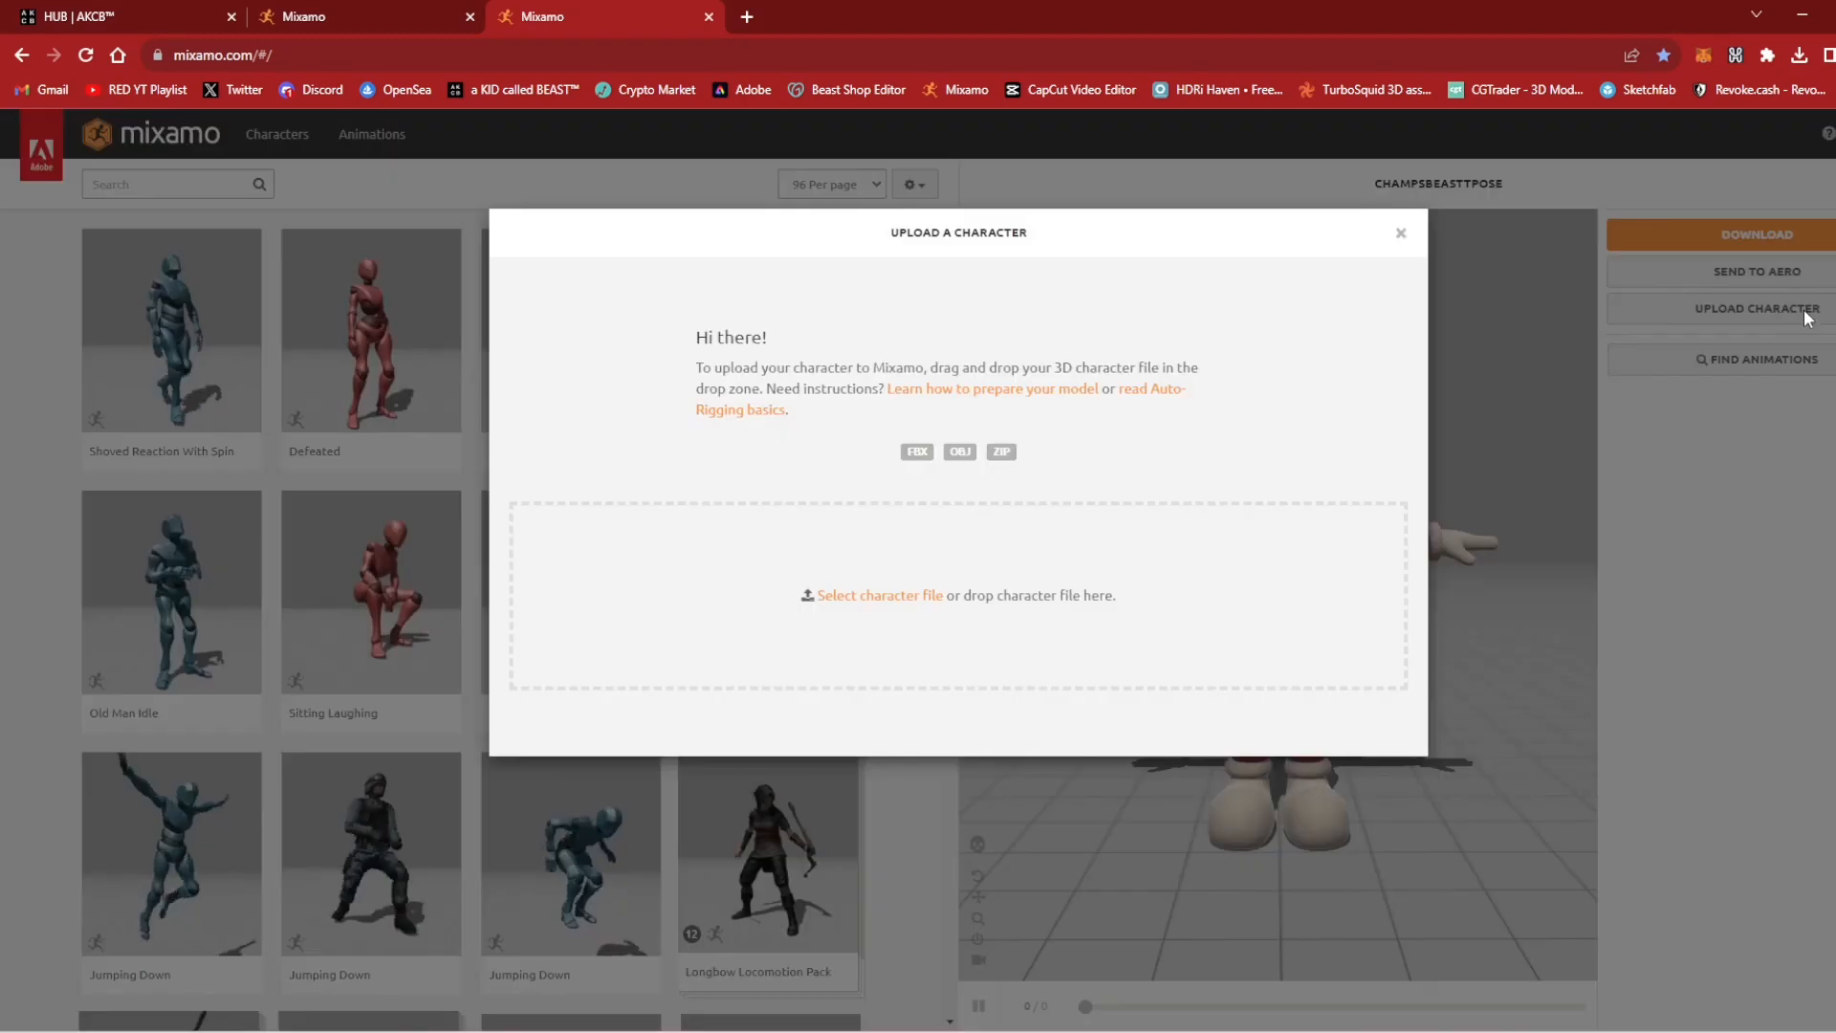
{"action": "left_click", "coordinate": [1400, 233]}
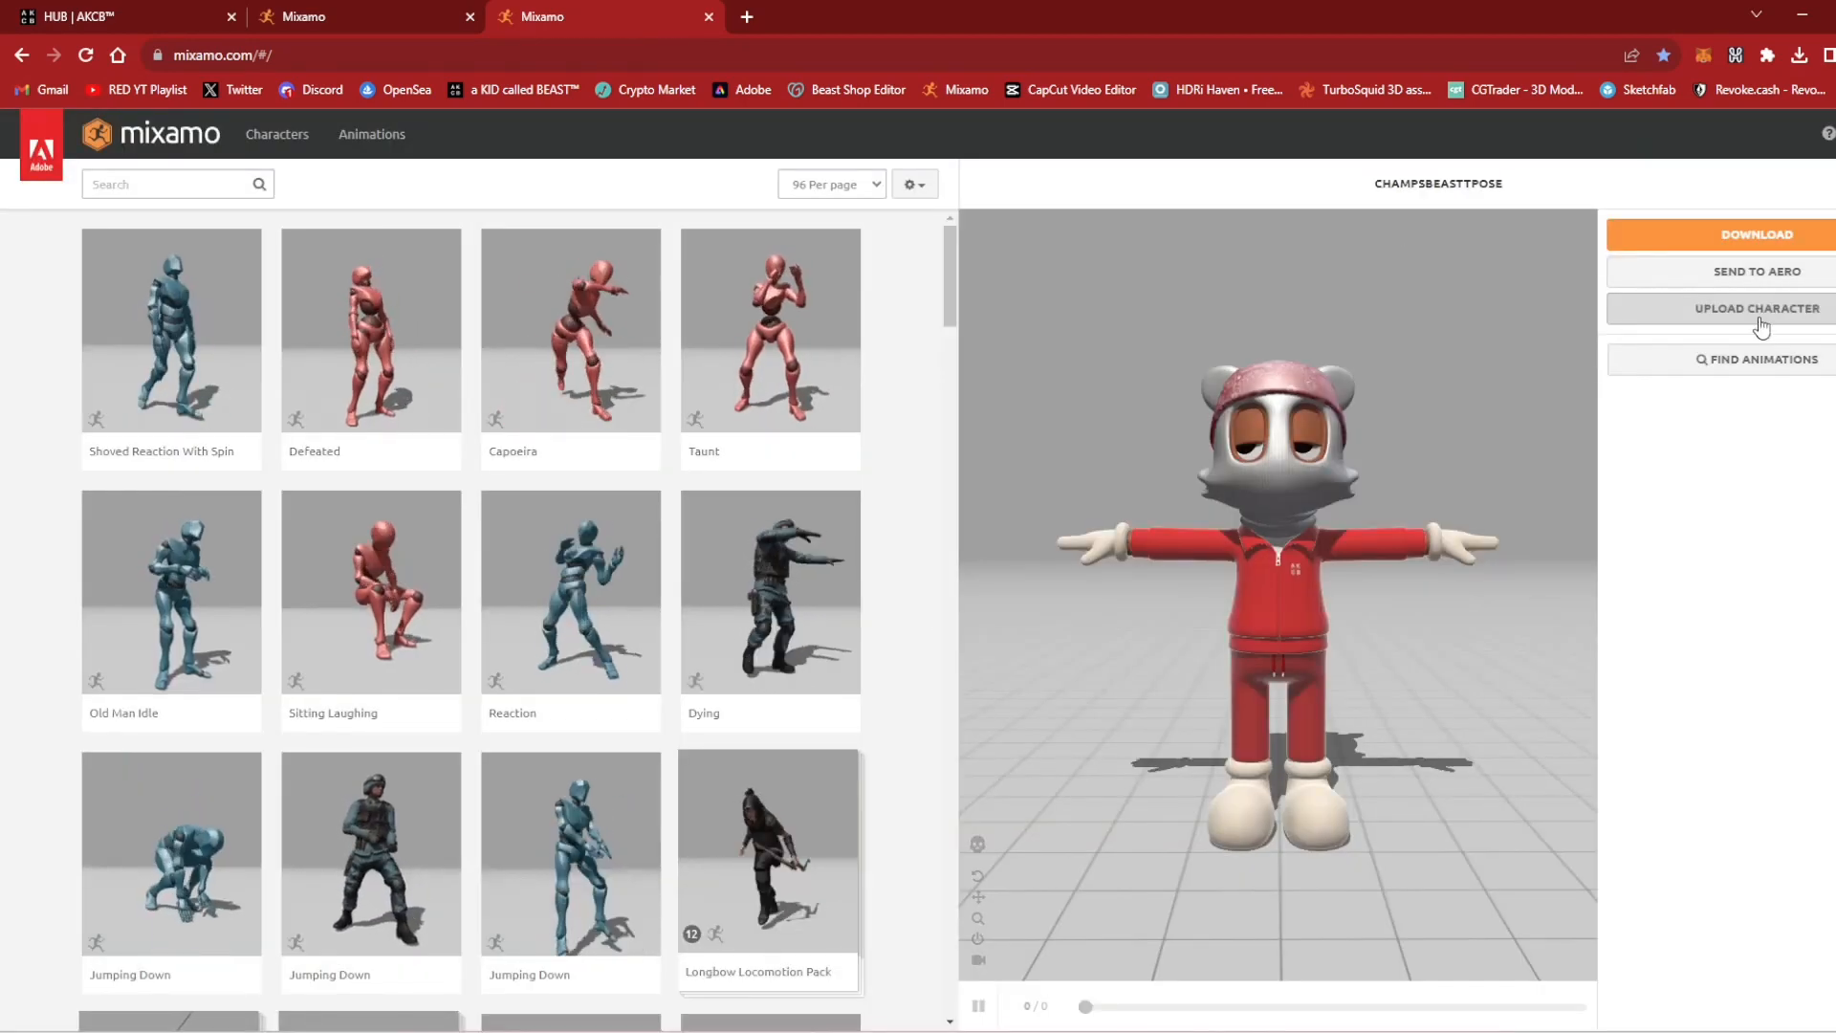
{"action": "left_click", "coordinate": [1760, 316]}
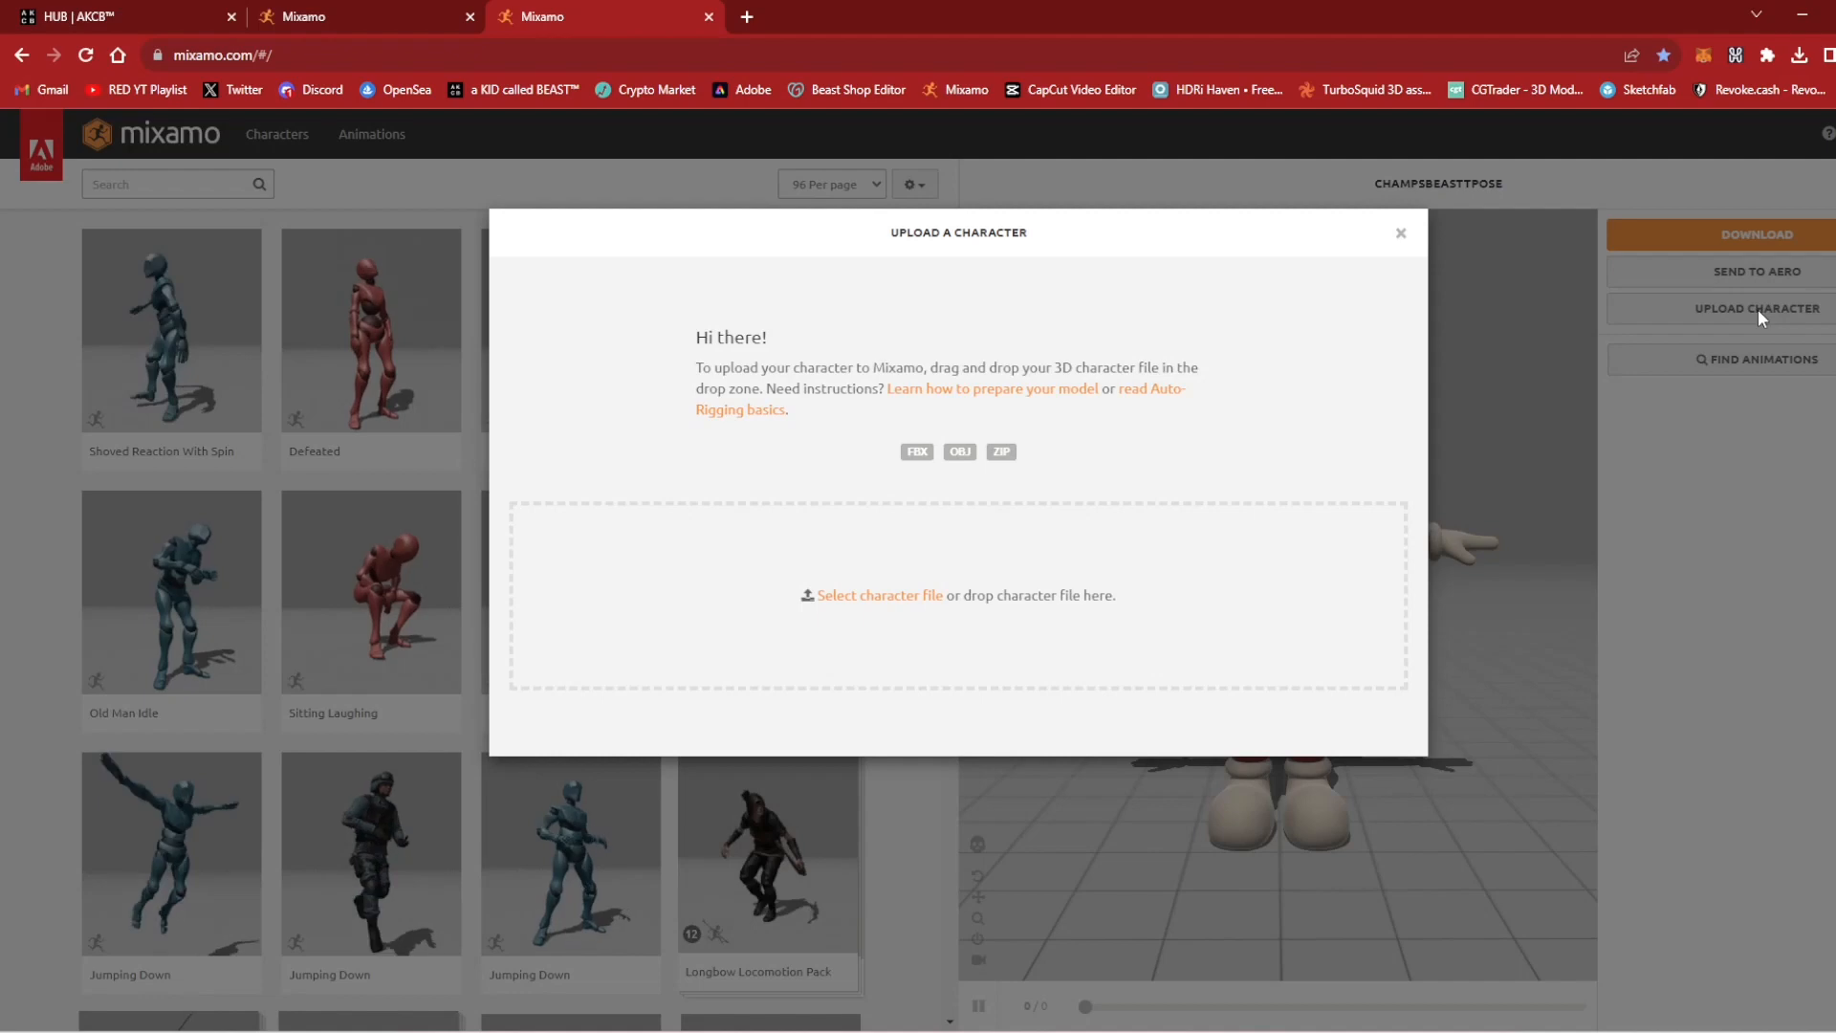
{"action": "left_click", "coordinate": [904, 597]}
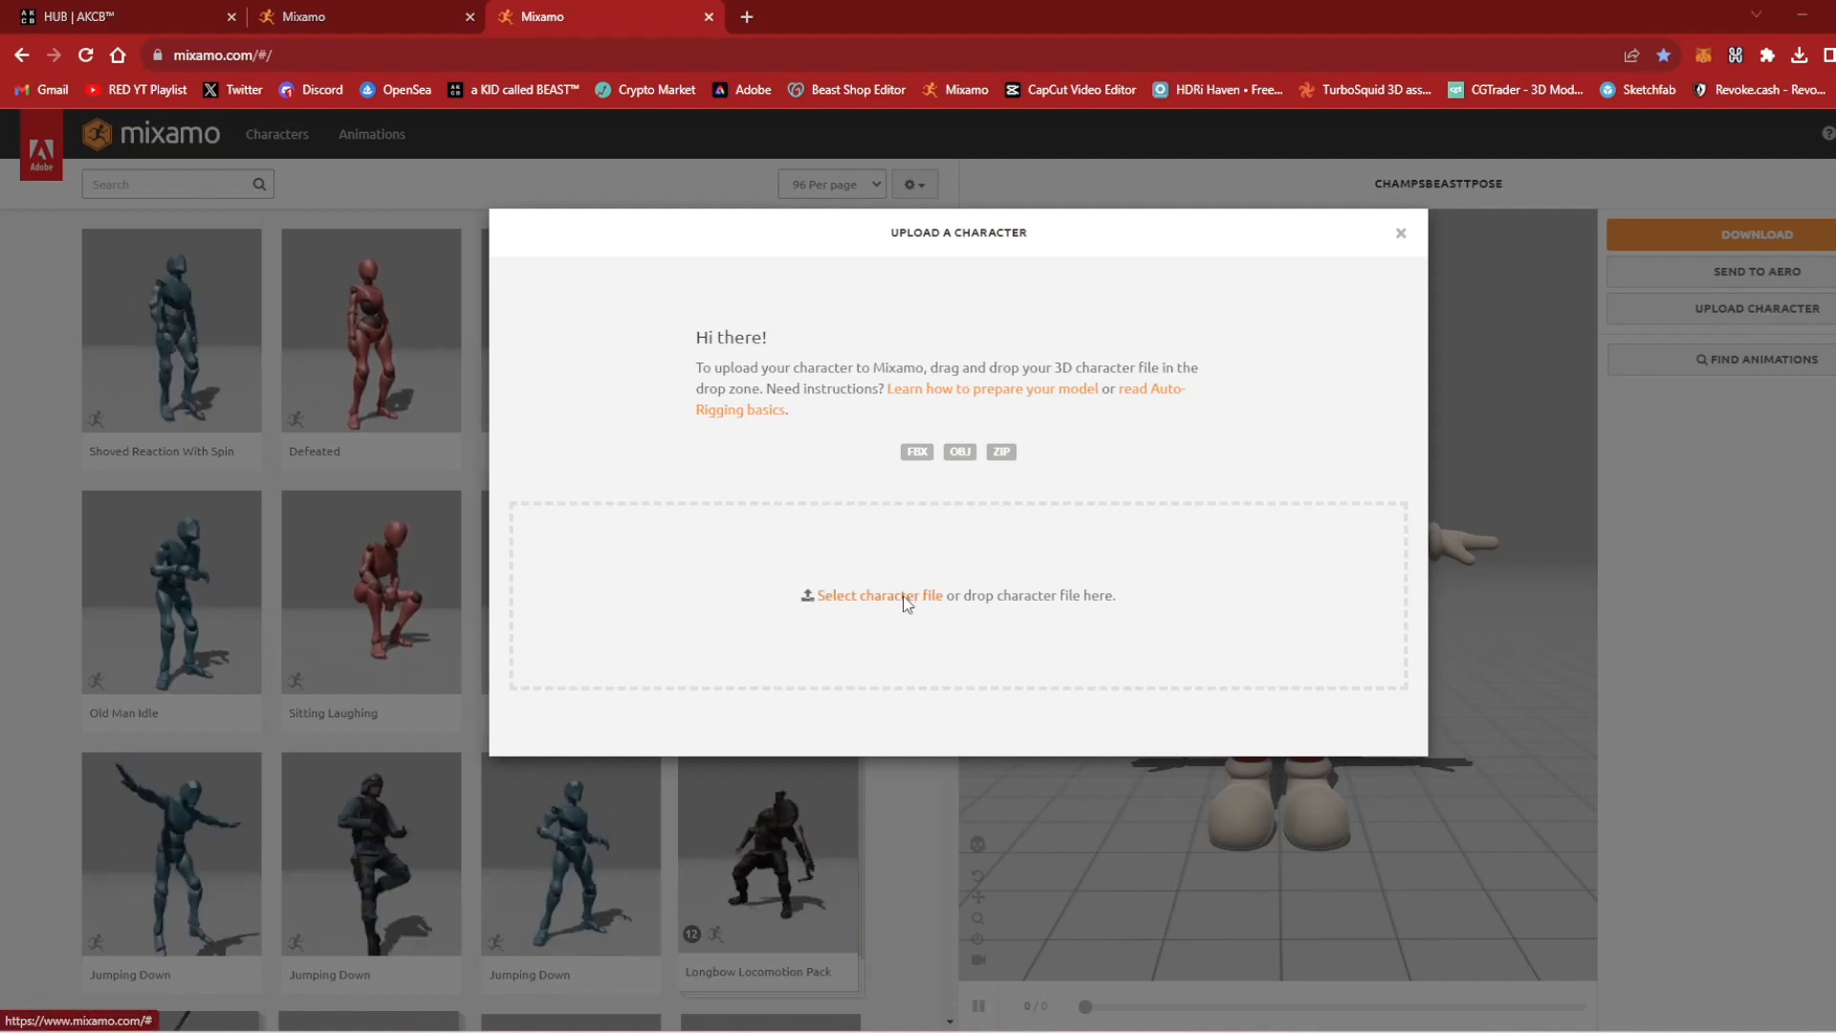
{"action": "left_click", "coordinate": [86, 260]}
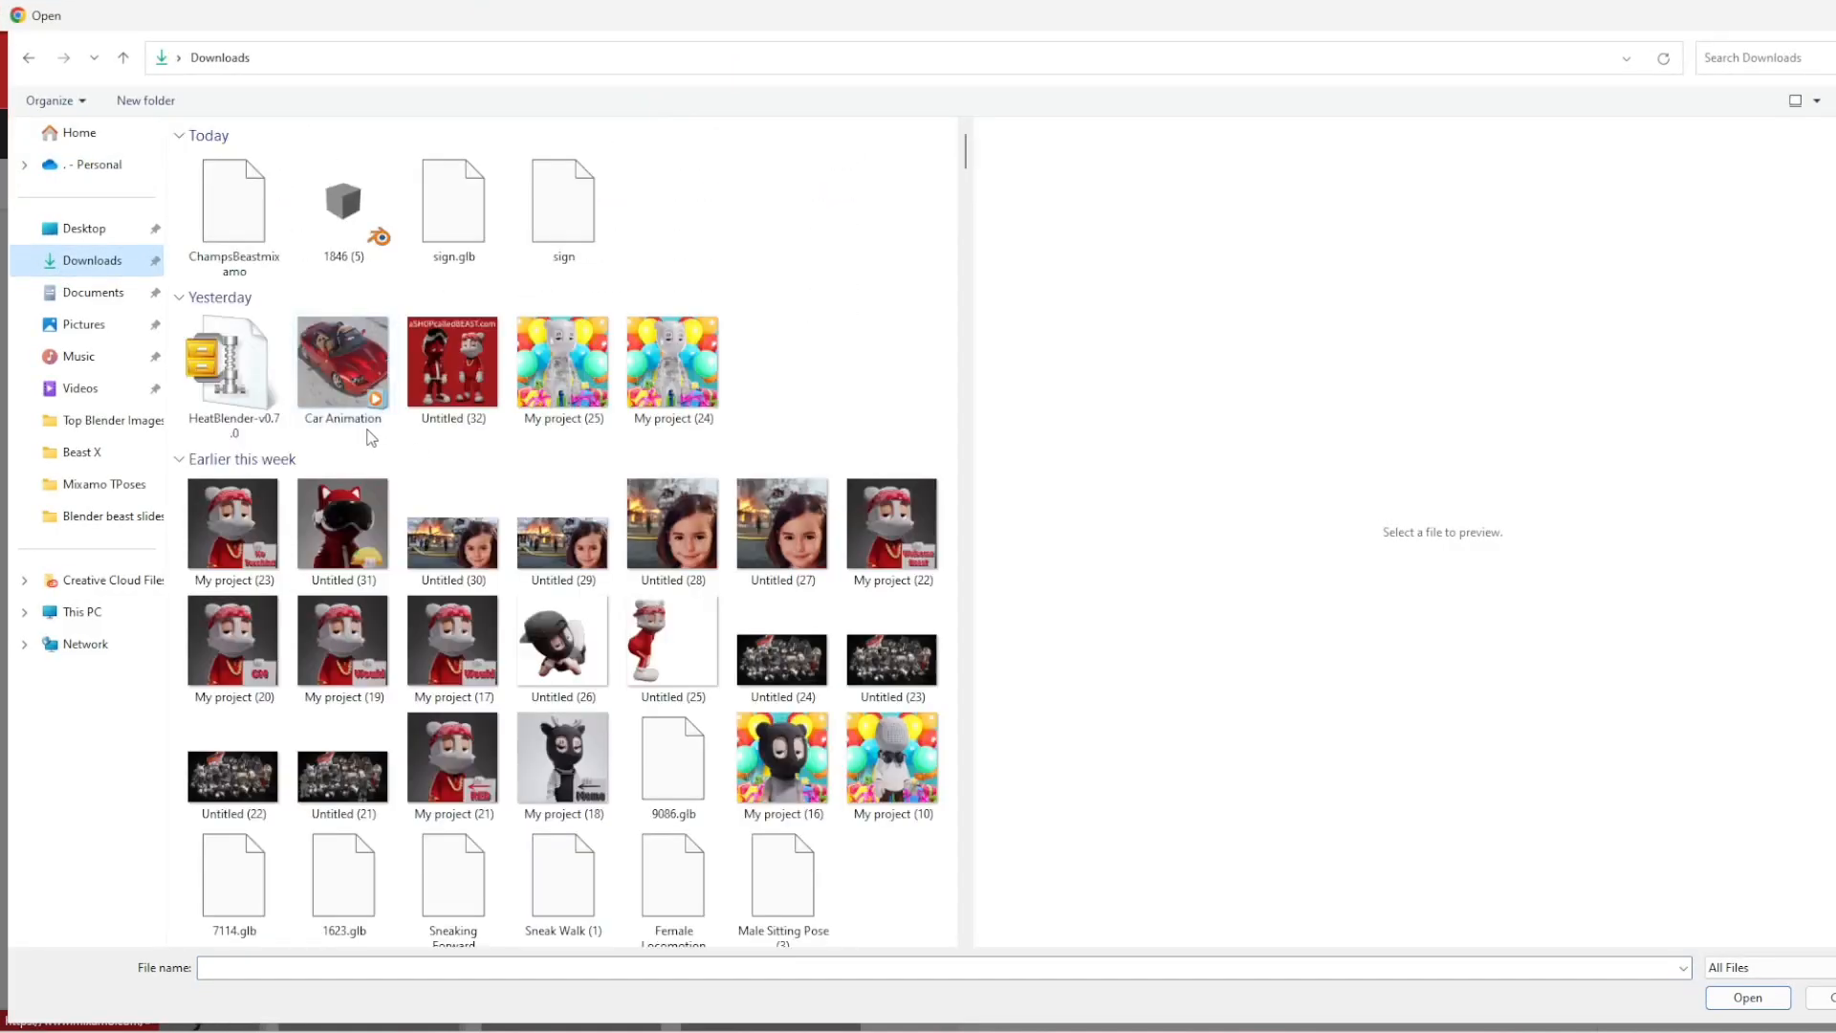
{"action": "left_click", "coordinate": [238, 220]}
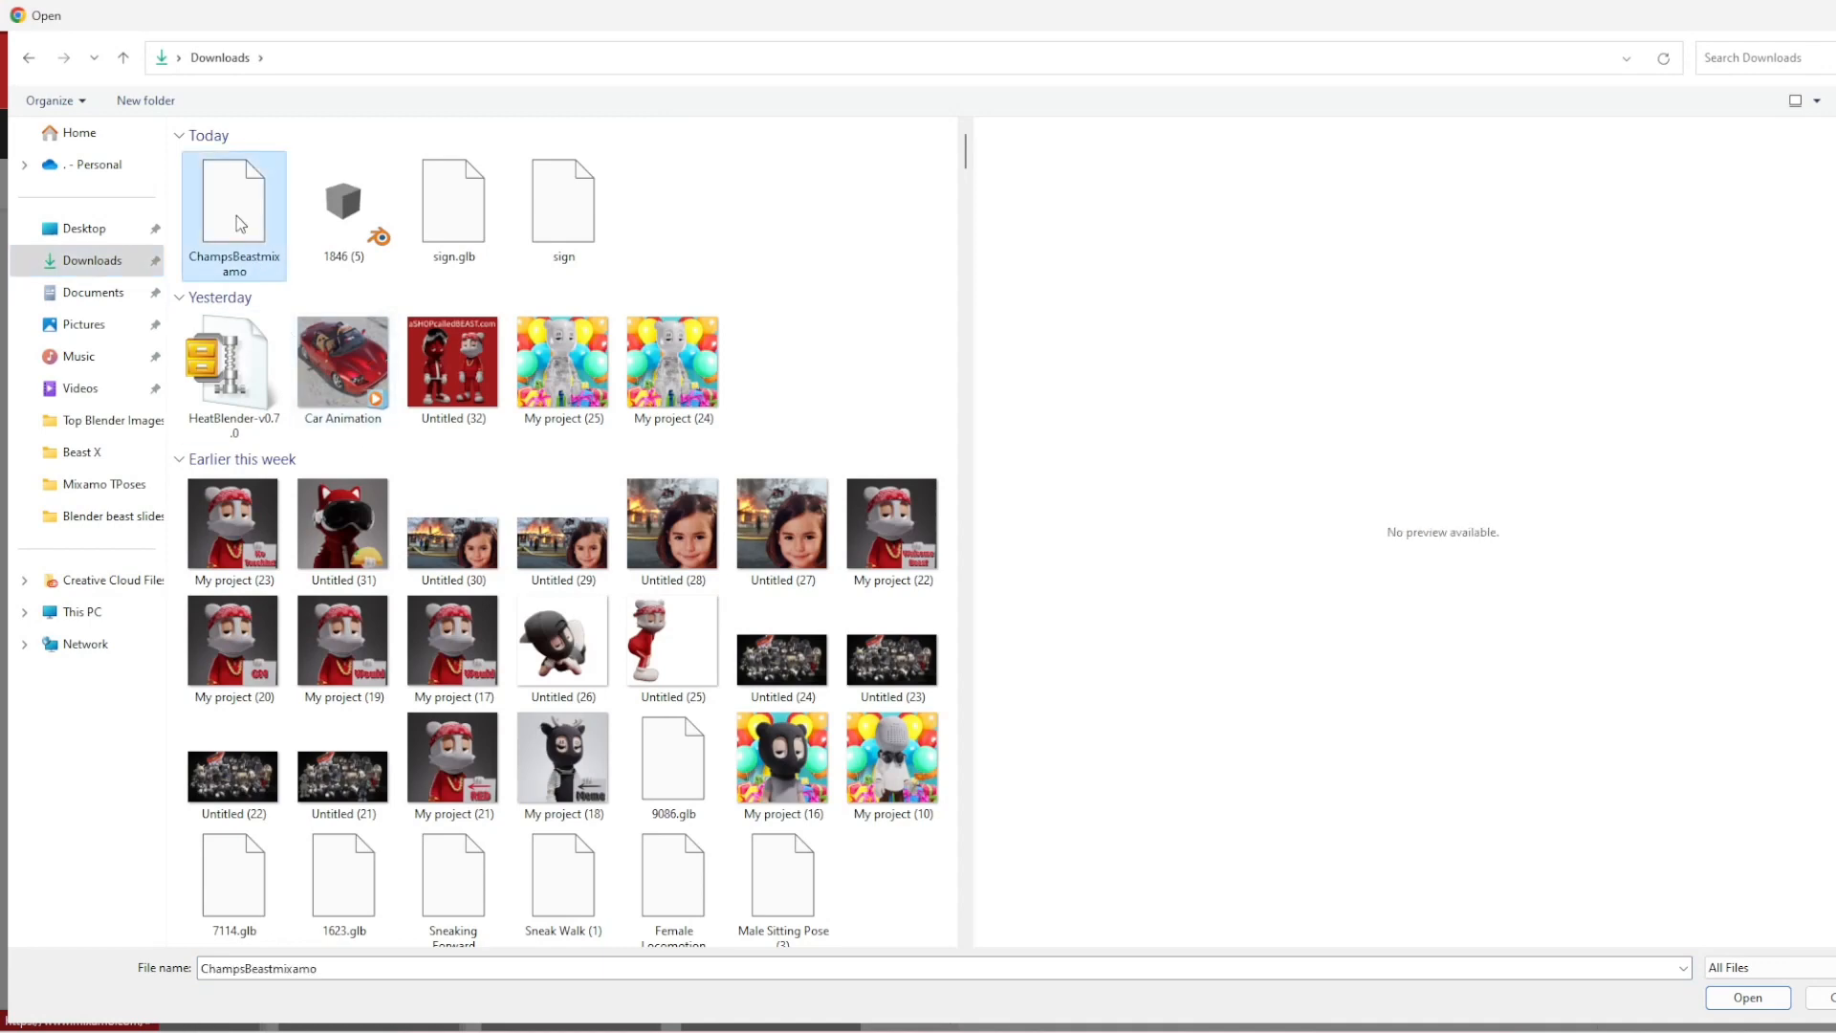
{"action": "double_click", "coordinate": [237, 215]}
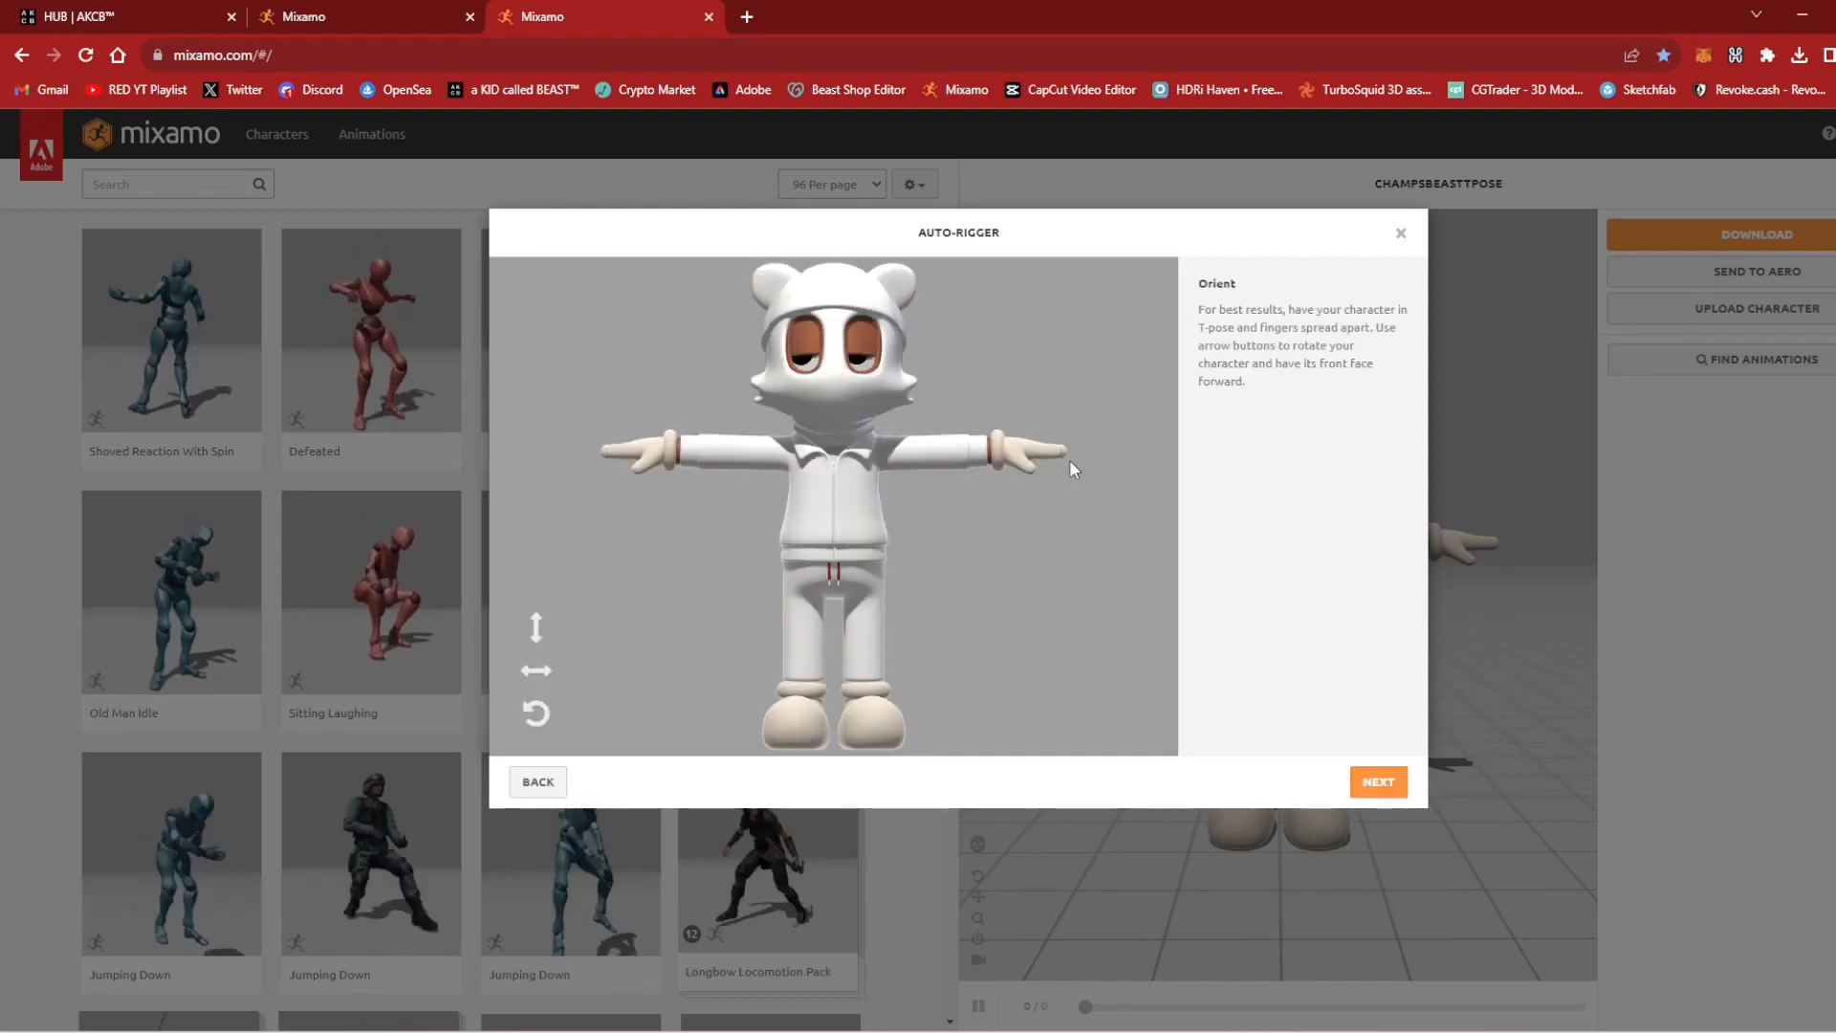
Accept the character's orientation, place the chin, wrist, elbow, knee and groin markers with symmetry on, and run the auto-rigger
{"action": "left_click", "coordinate": [1380, 782]}
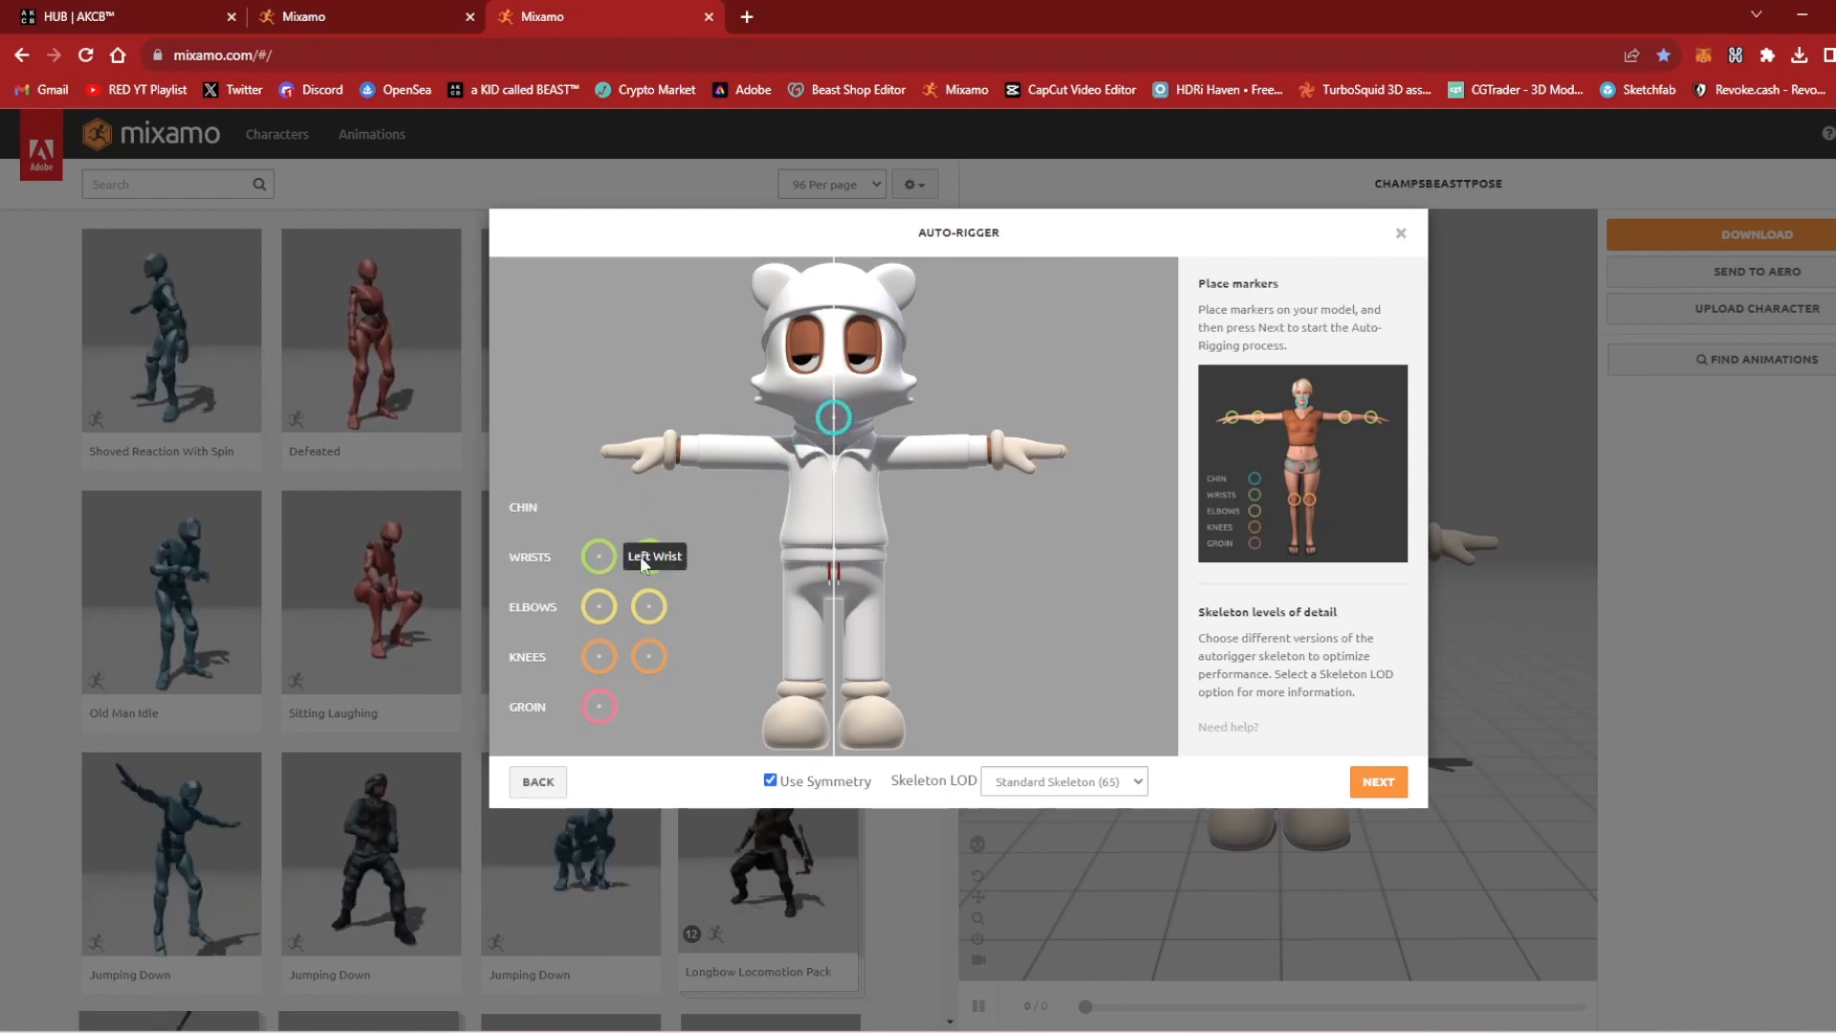
{"action": "mouse_move", "coordinate": [641, 557]}
{"action": "left_mouse_down"}
{"action": "mouse_move", "coordinate": [709, 479]}
{"action": "mouse_move", "coordinate": [669, 451]}
{"action": "left_mouse_up"}
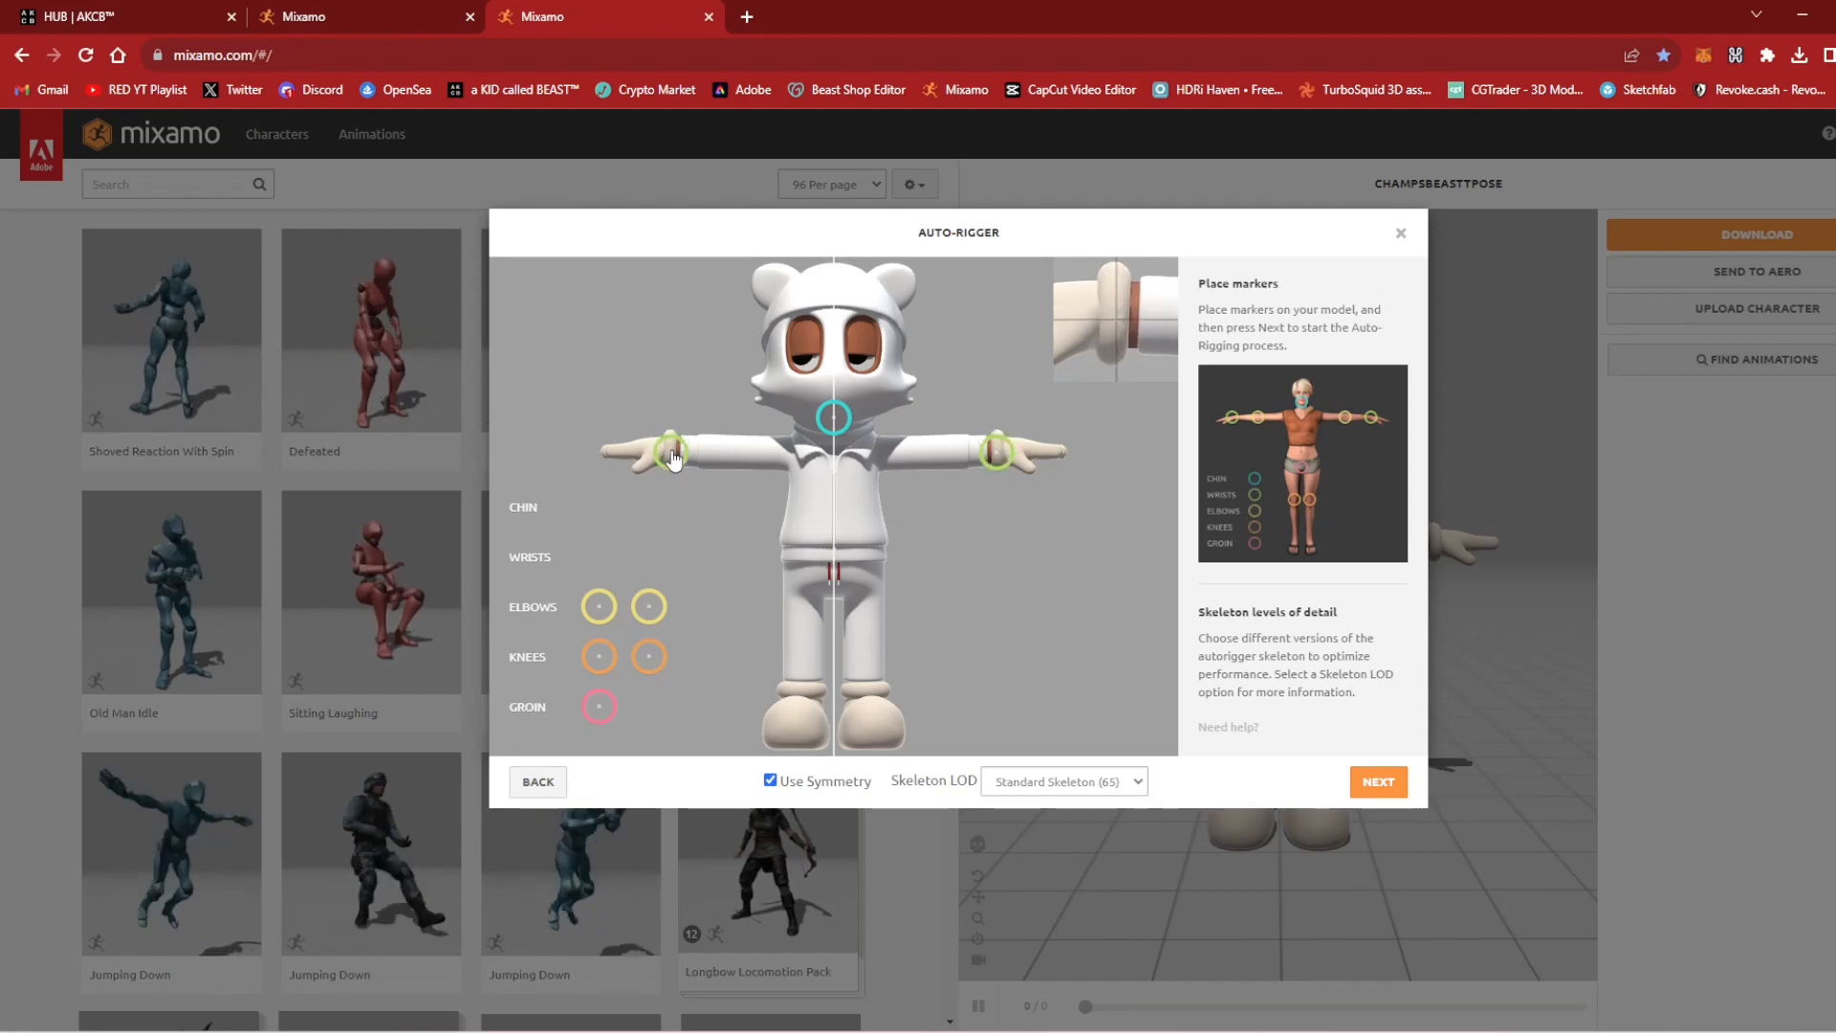
{"action": "mouse_move", "coordinate": [598, 608]}
{"action": "left_mouse_down"}
{"action": "mouse_move", "coordinate": [676, 603]}
{"action": "mouse_move", "coordinate": [734, 457]}
{"action": "left_mouse_up"}
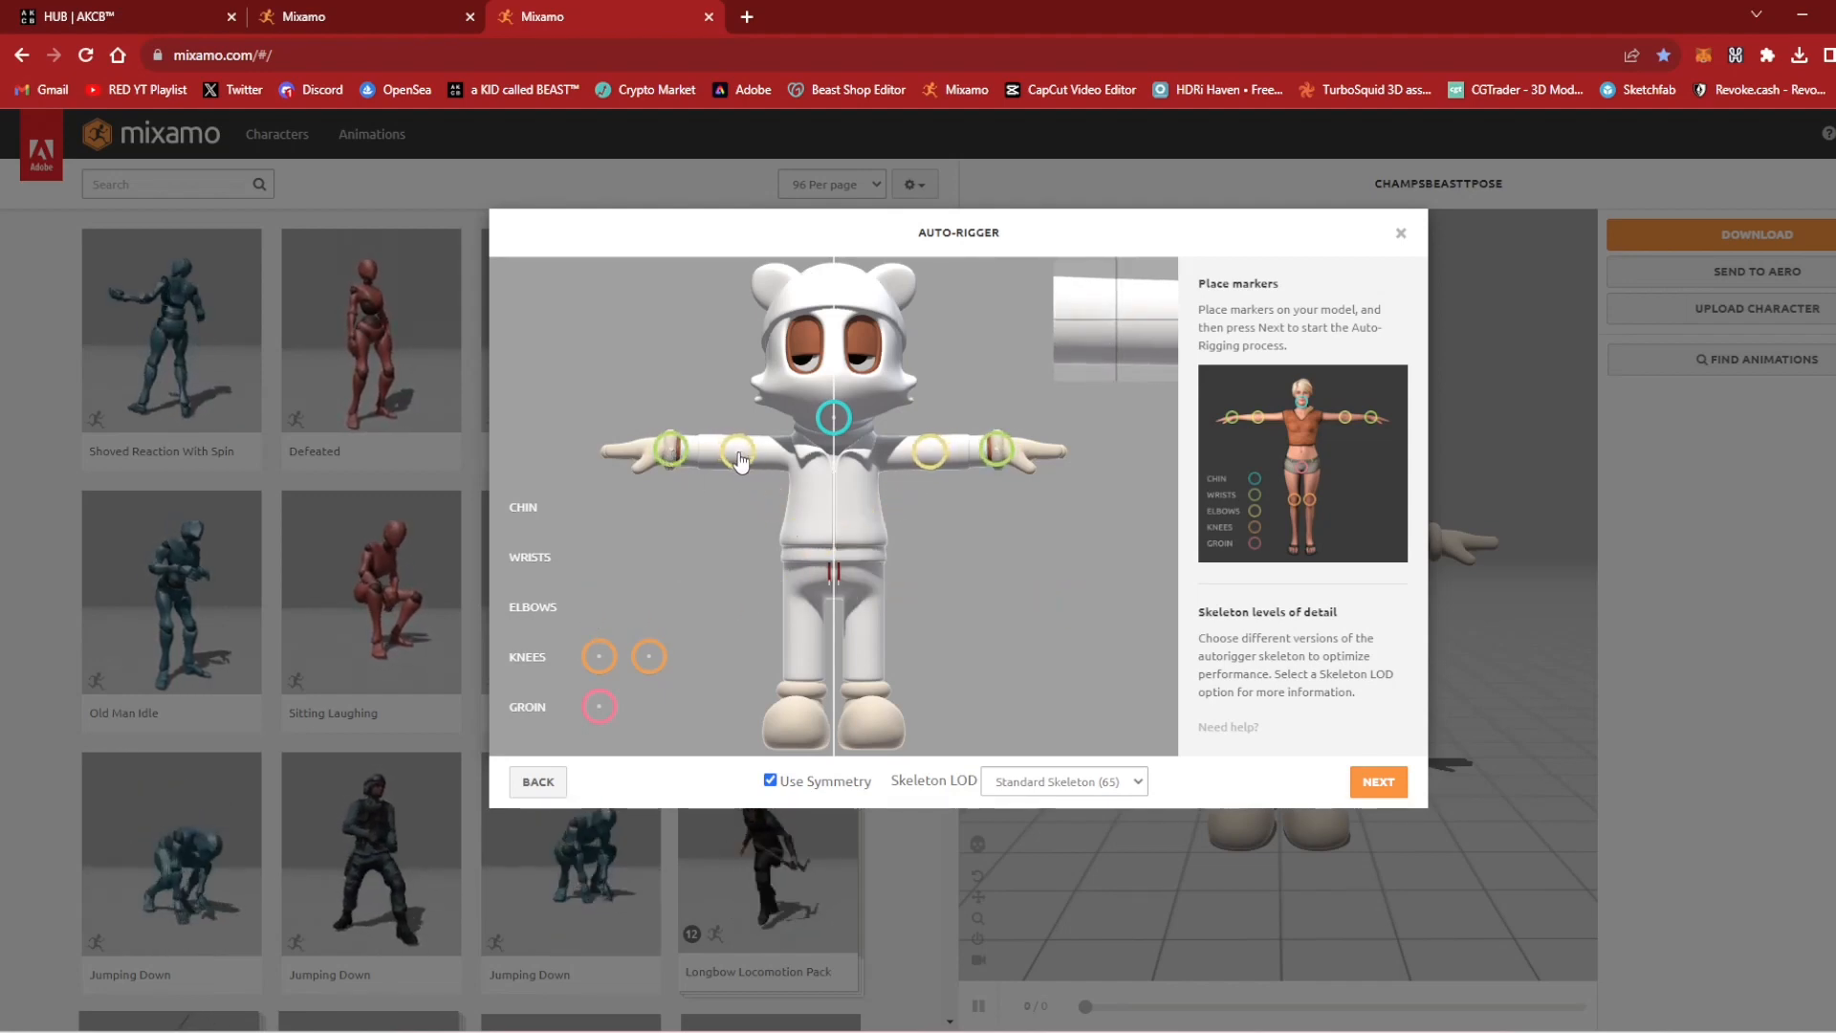
{"action": "left_click_drag", "start_coordinate": [598, 656], "coordinate": [803, 634]}
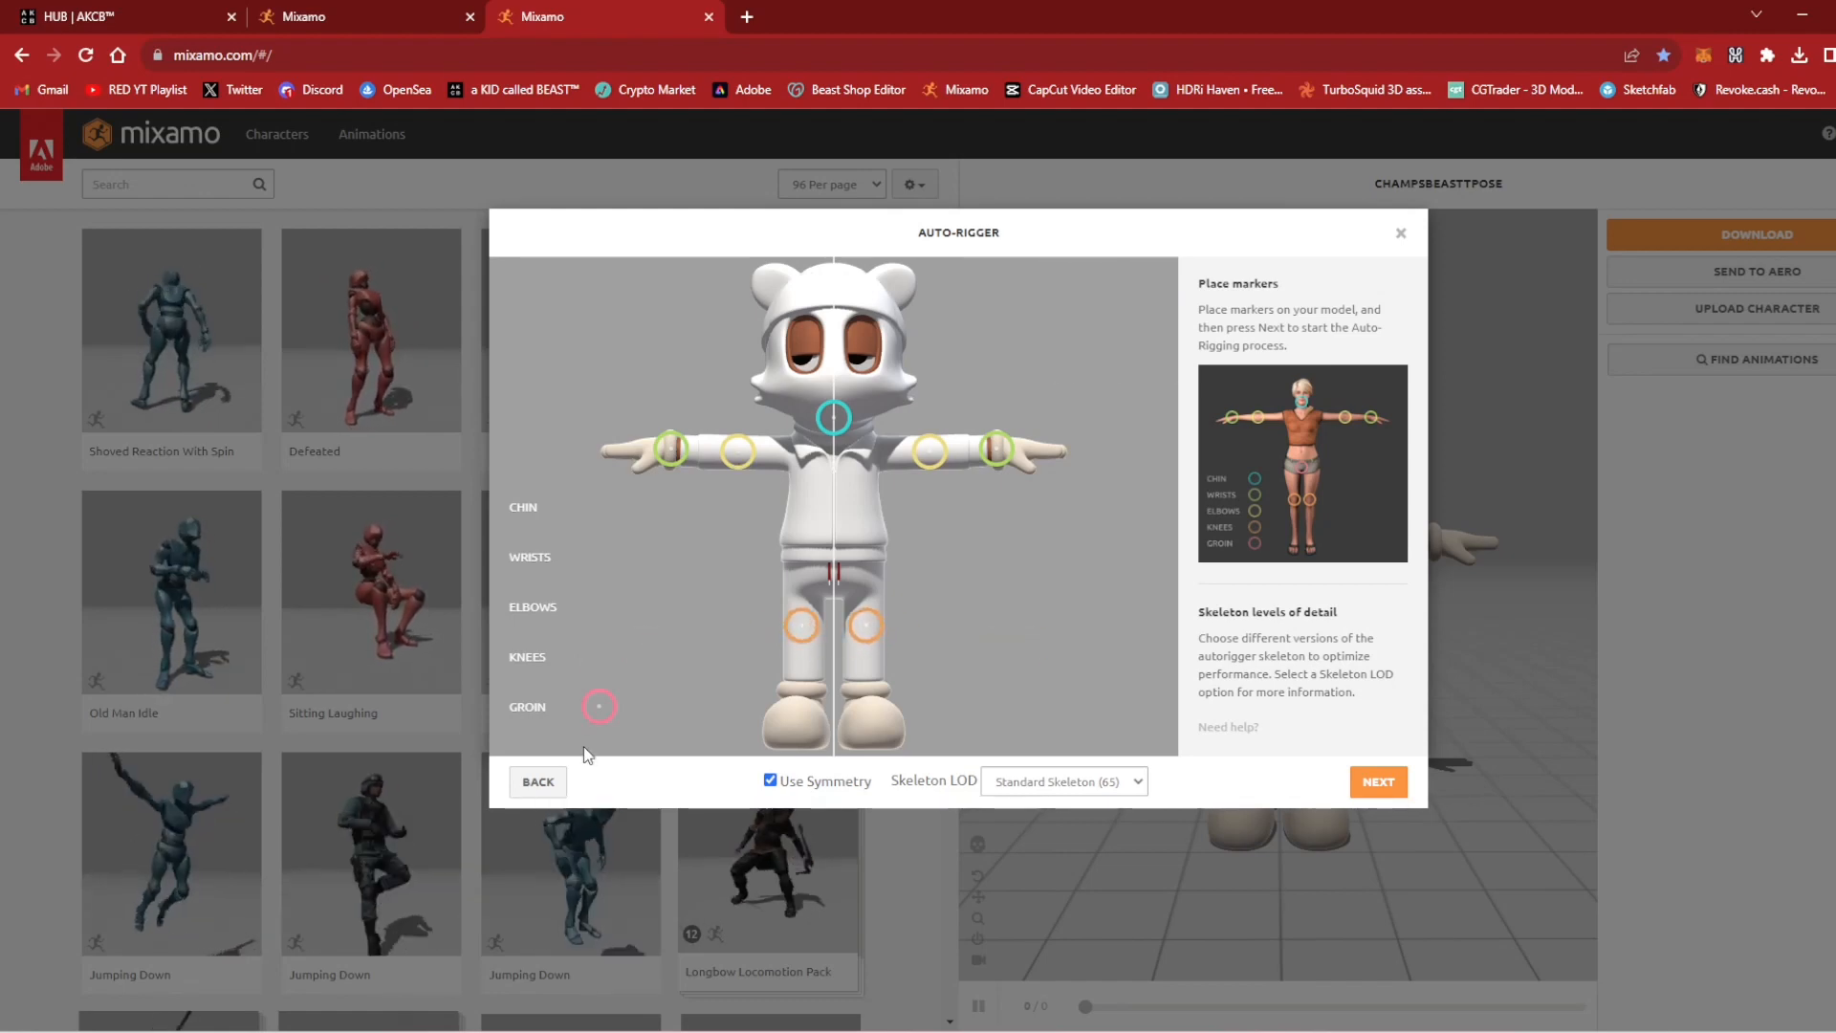
{"action": "left_click_drag", "start_coordinate": [600, 709], "coordinate": [827, 580]}
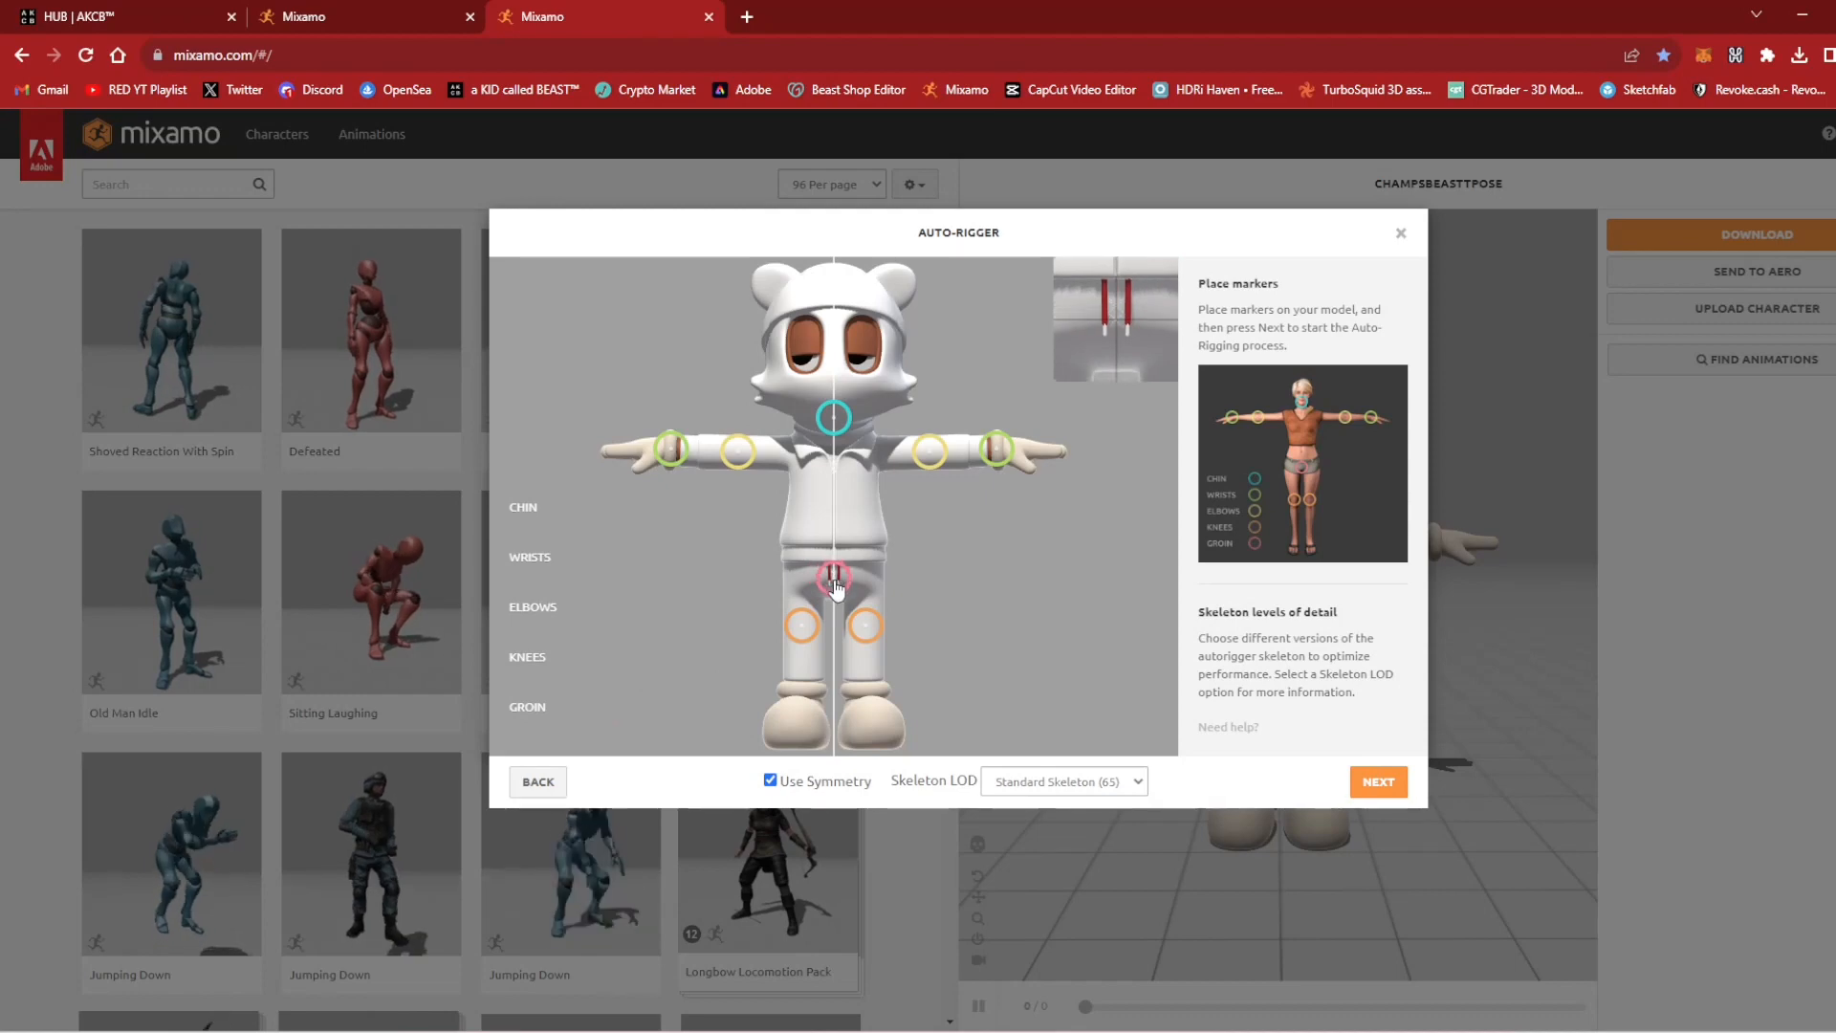
{"action": "left_click", "coordinate": [1381, 786]}
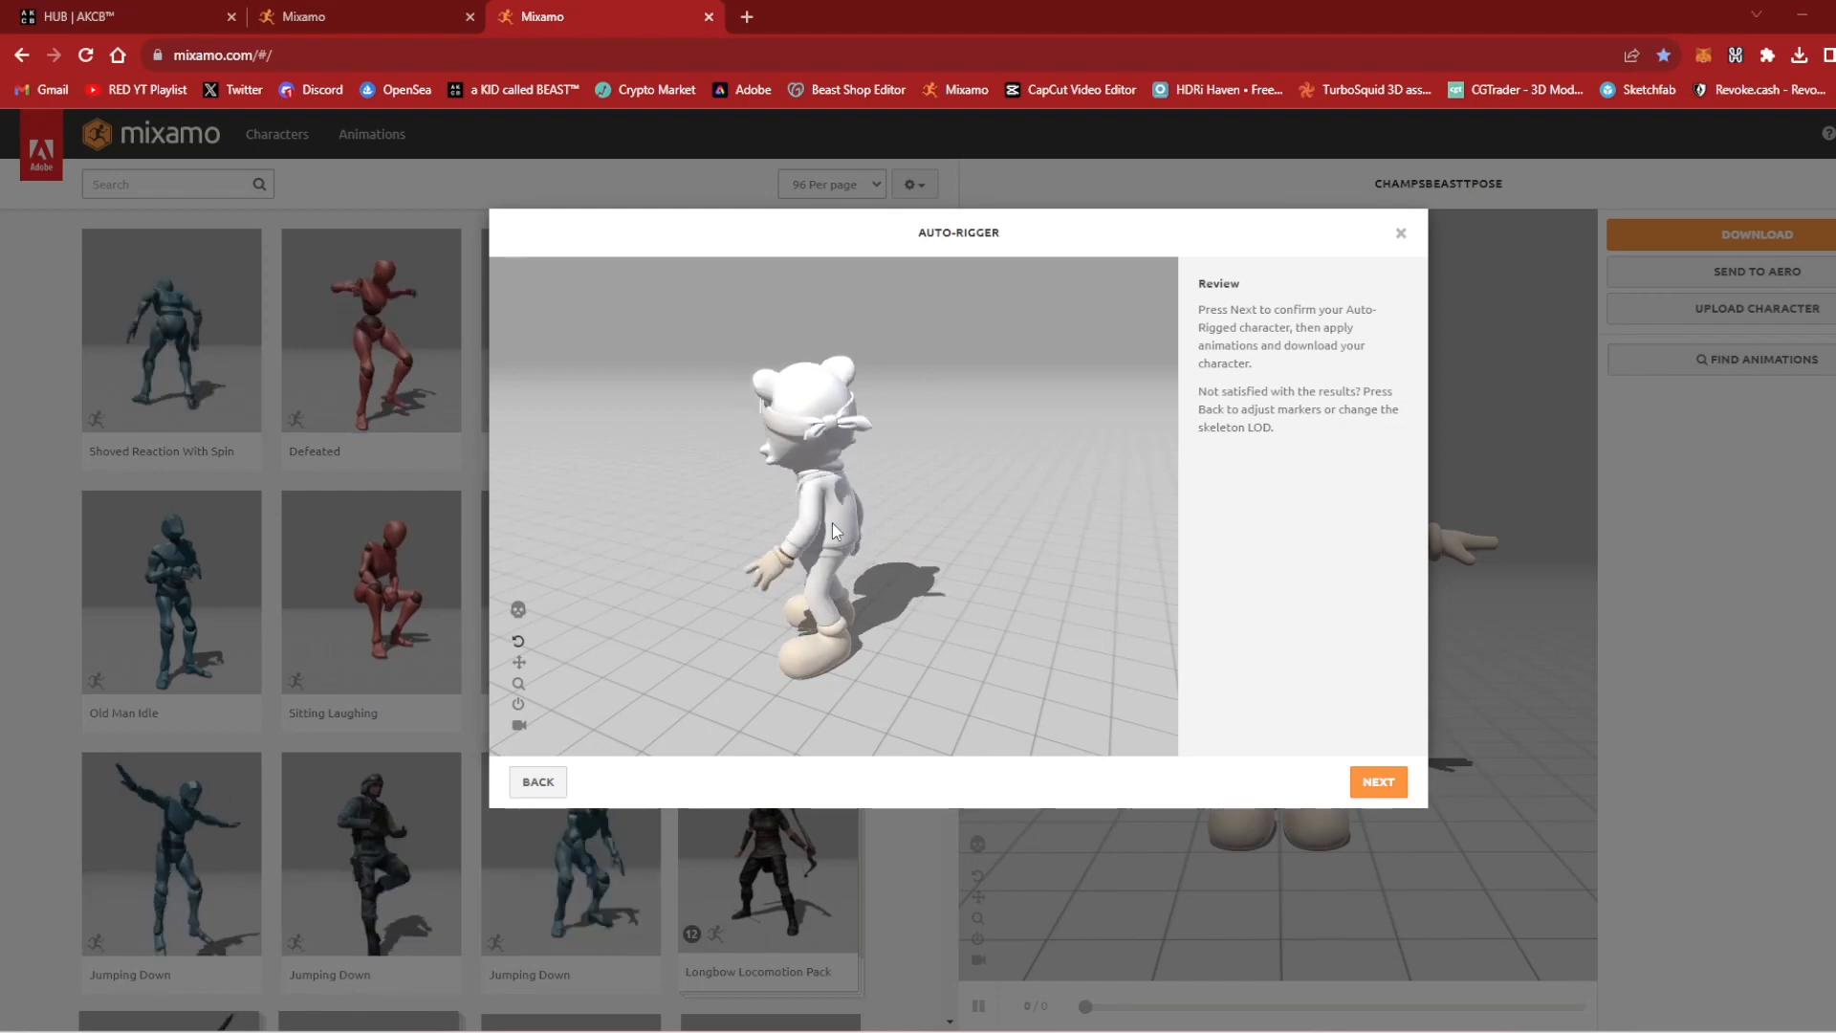
Accept the auto-rigged result and replace the previous Mixamo character with the new one
{"action": "left_click", "coordinate": [1377, 782]}
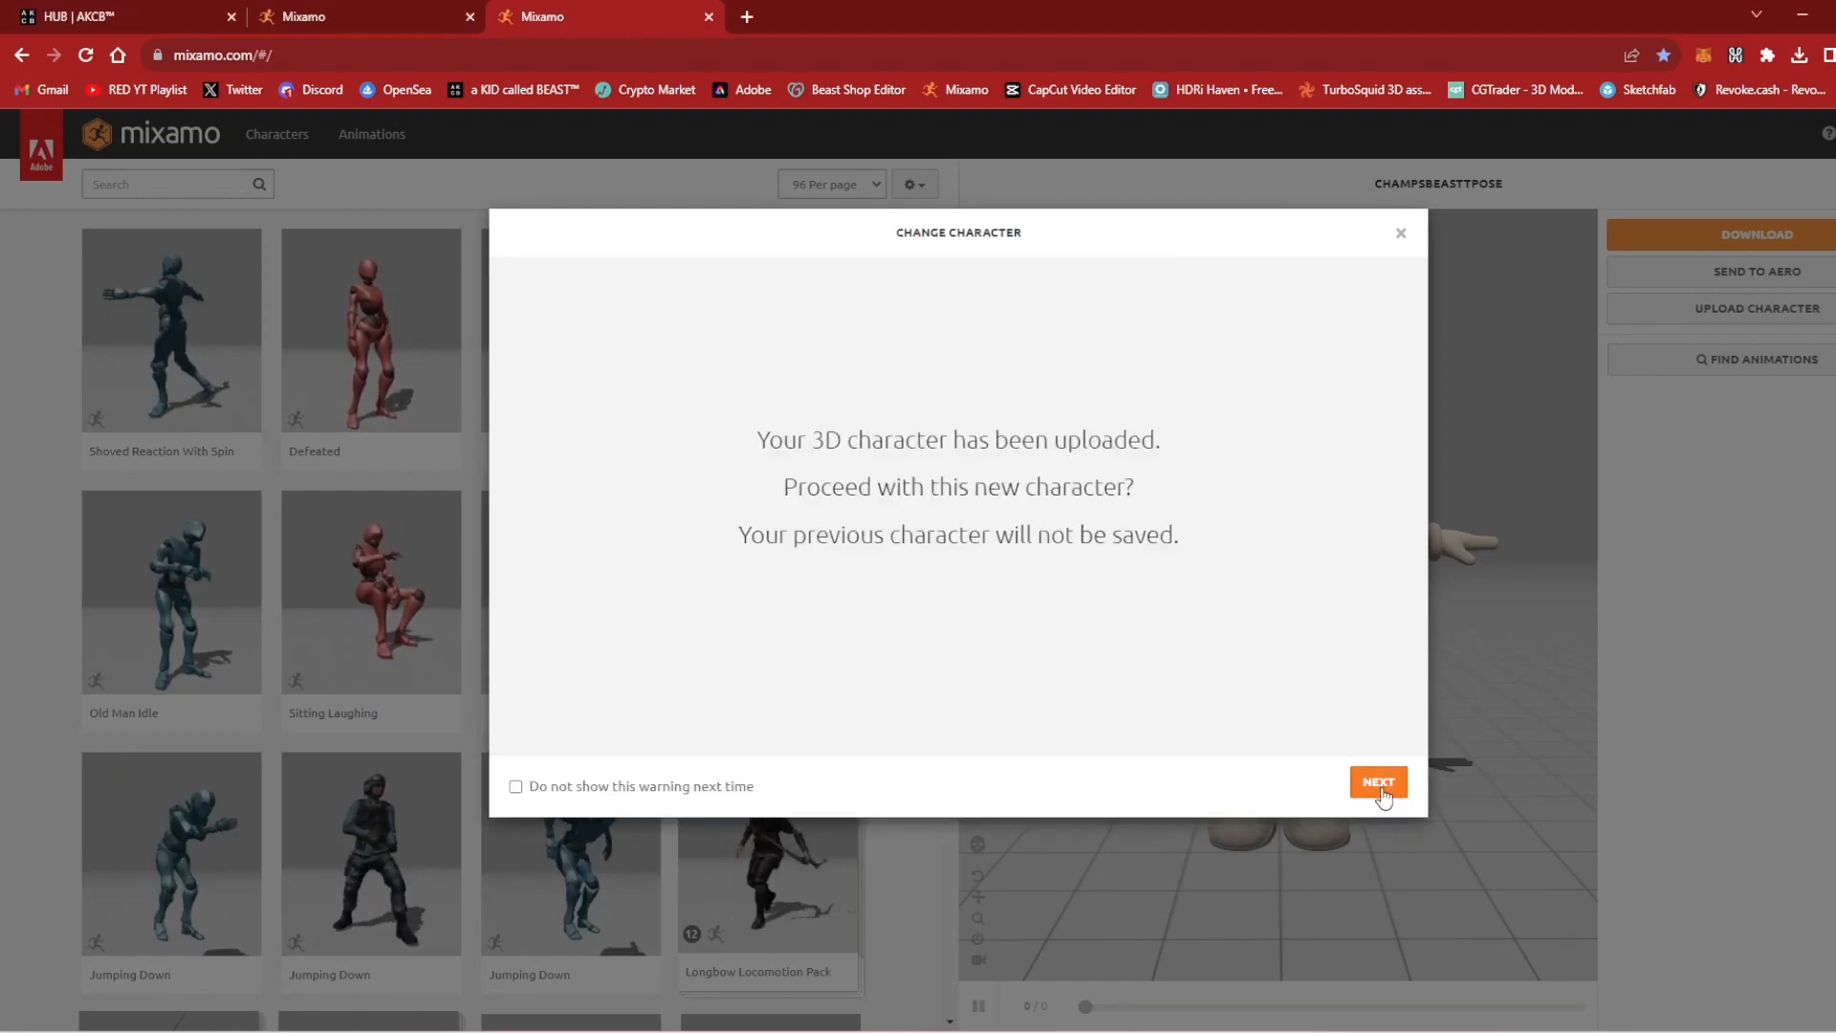
{"action": "left_click", "coordinate": [1378, 782]}
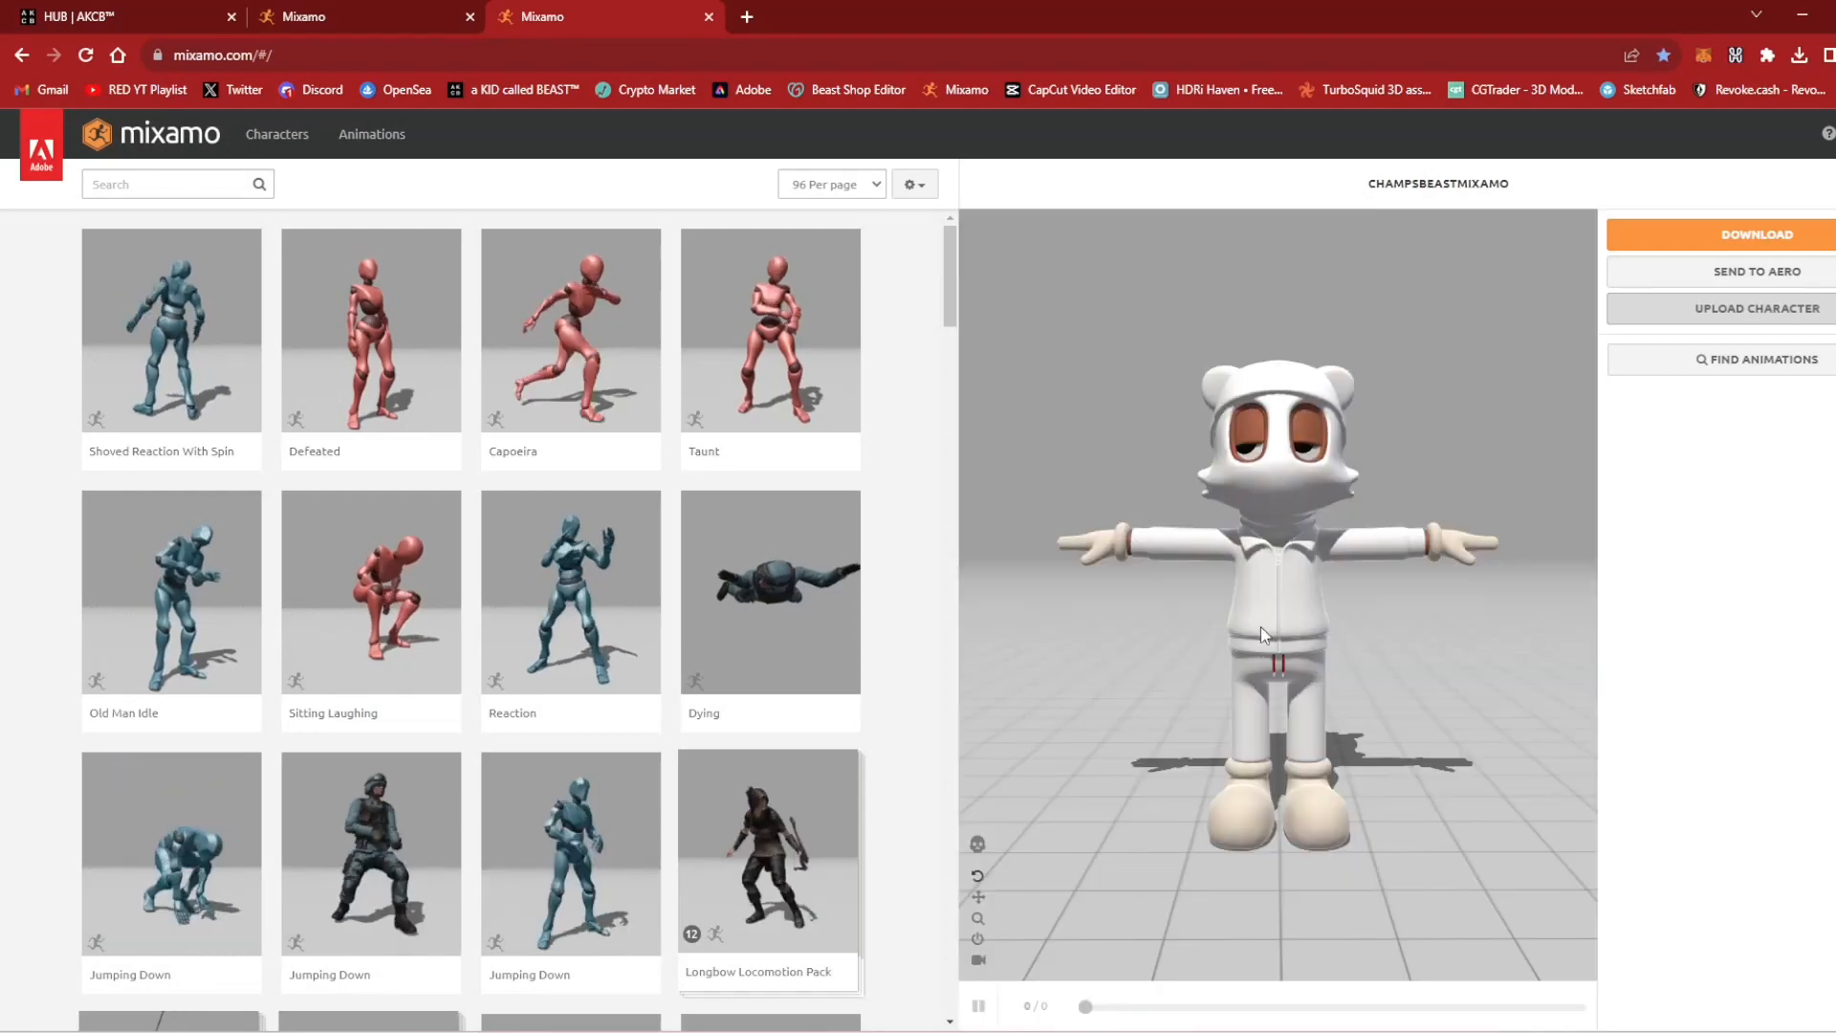
{"action": "left_click_drag", "start_coordinate": [1373, 725], "coordinate": [1288, 738]}
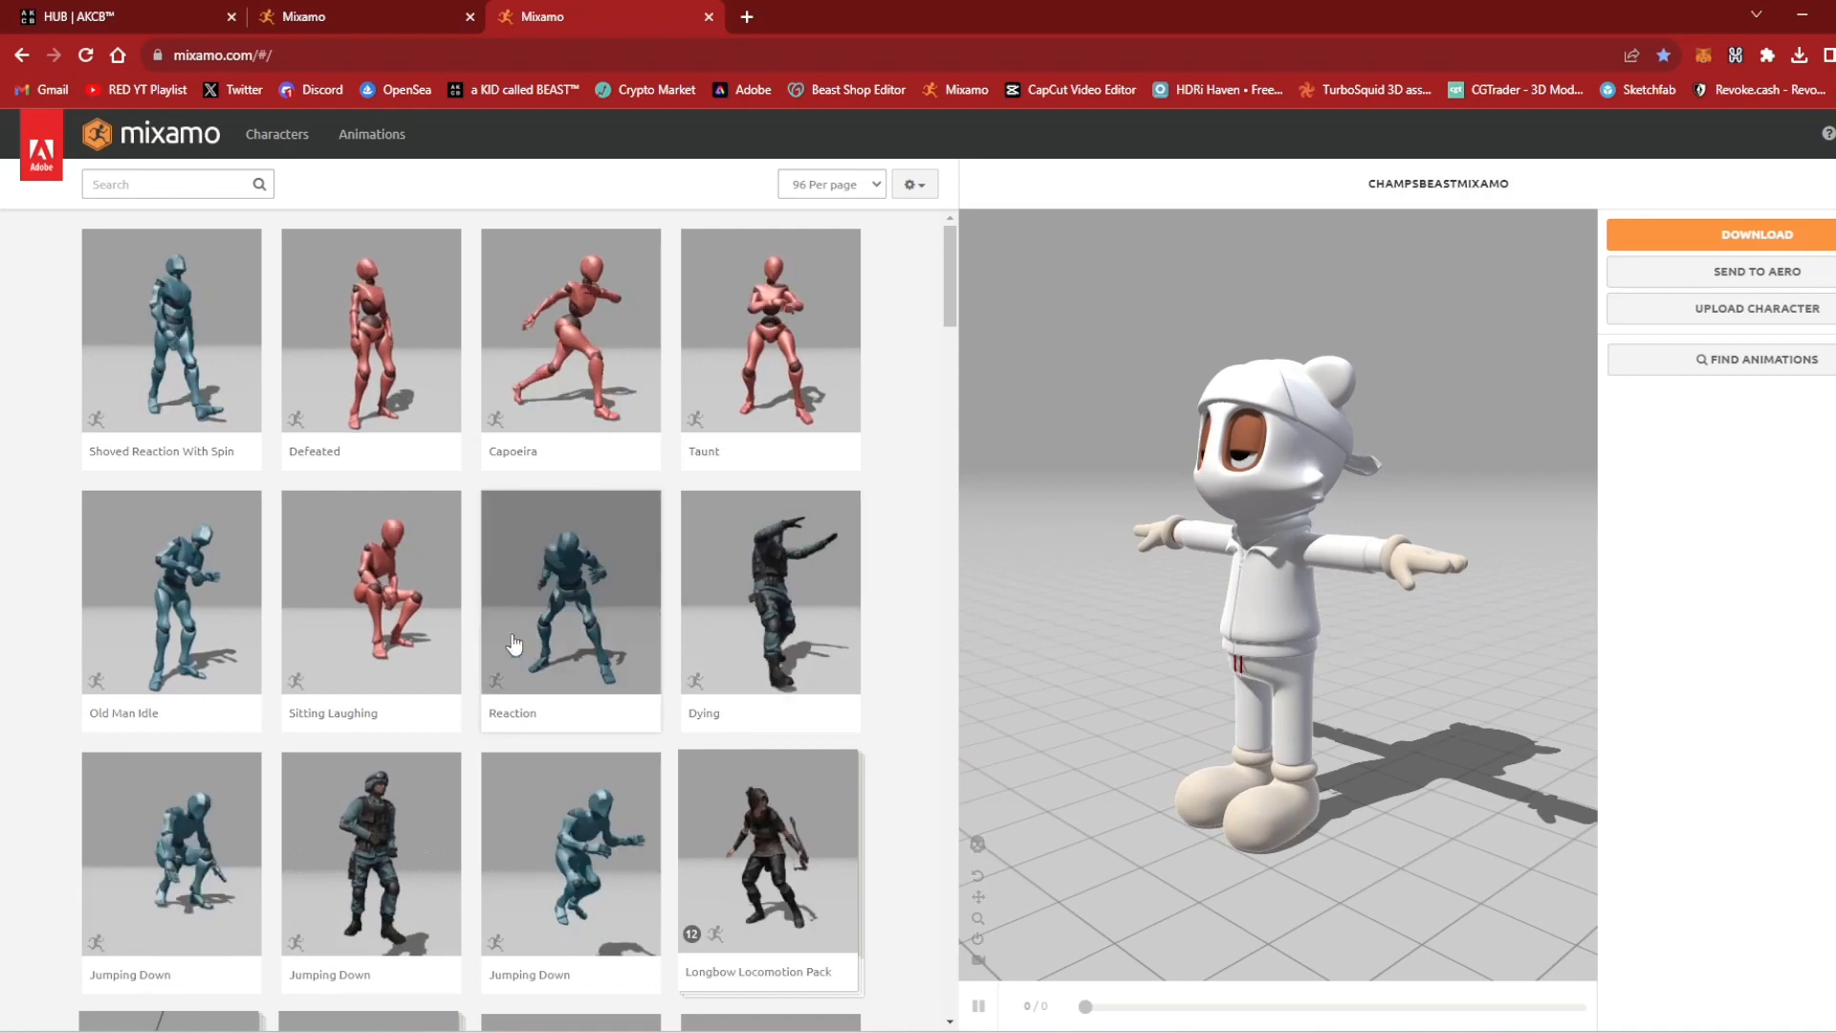
Preview the Sitting Laughing animation on the character, and apply the Reaction animation instead
{"action": "left_click", "coordinate": [384, 616]}
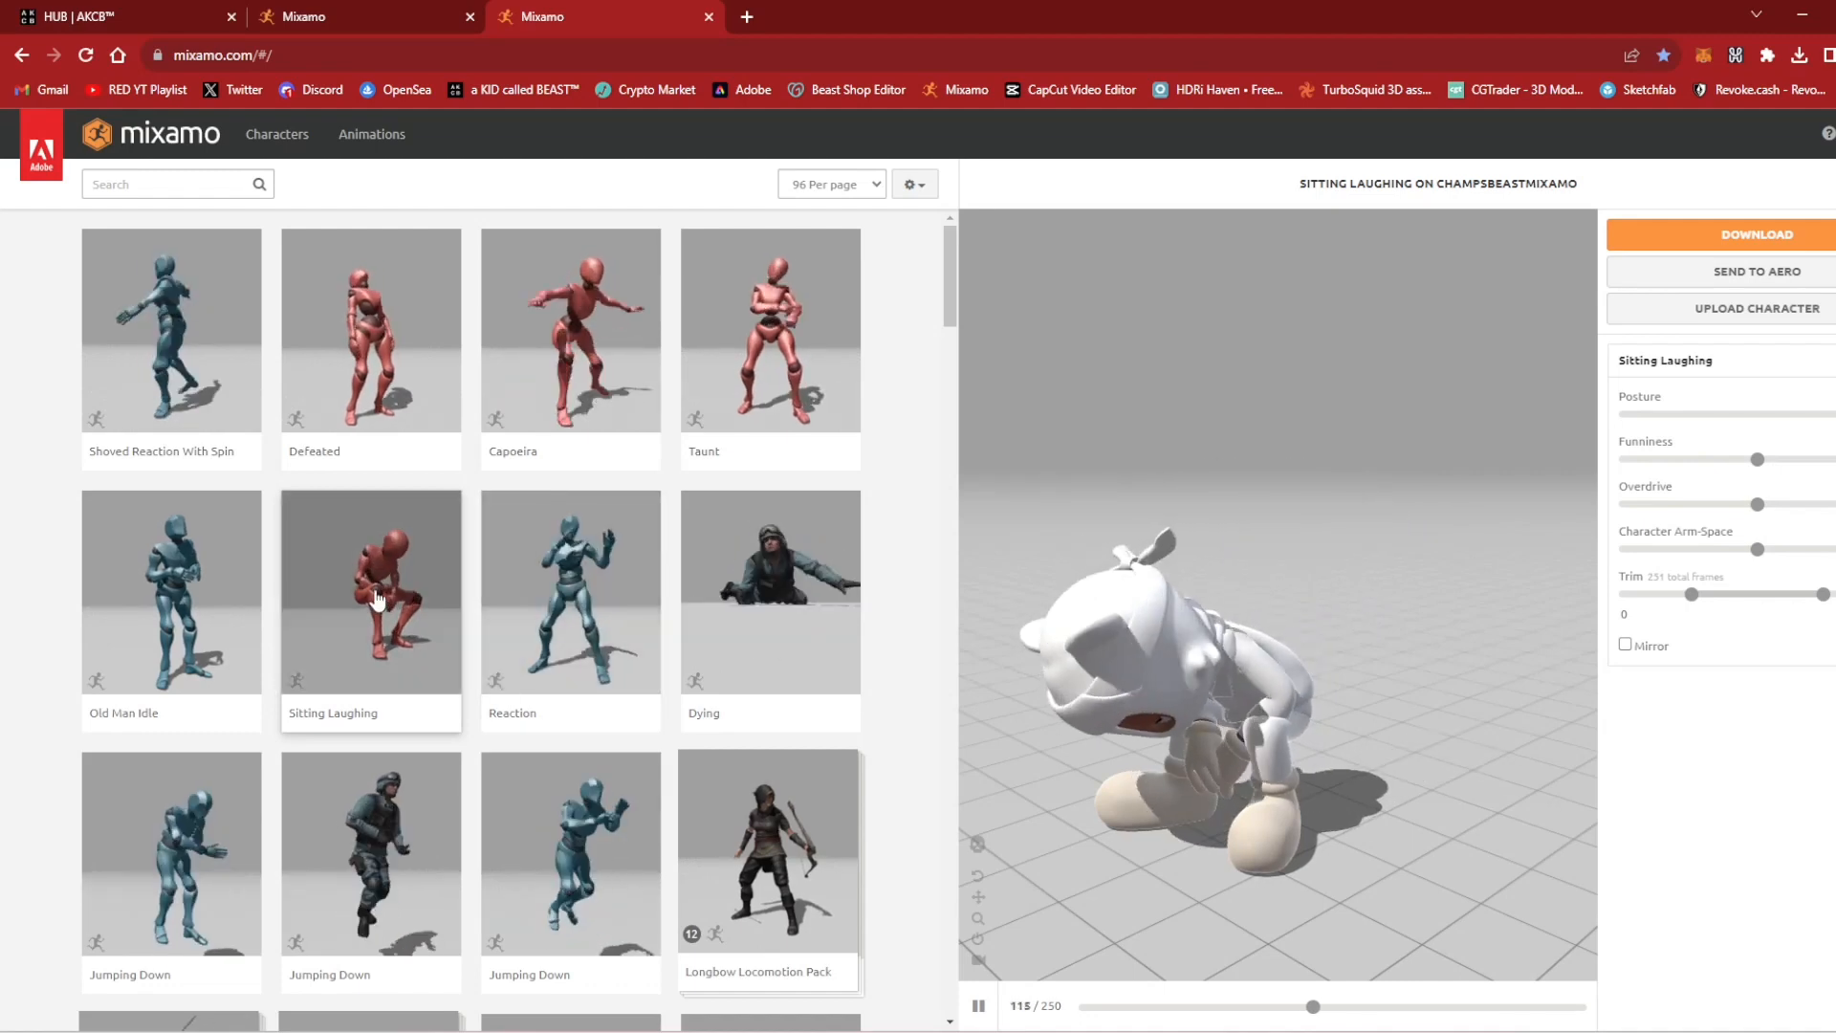
{"action": "scroll", "coordinate": [383, 603], "scroll_direction": "down", "scroll_amount": 1}
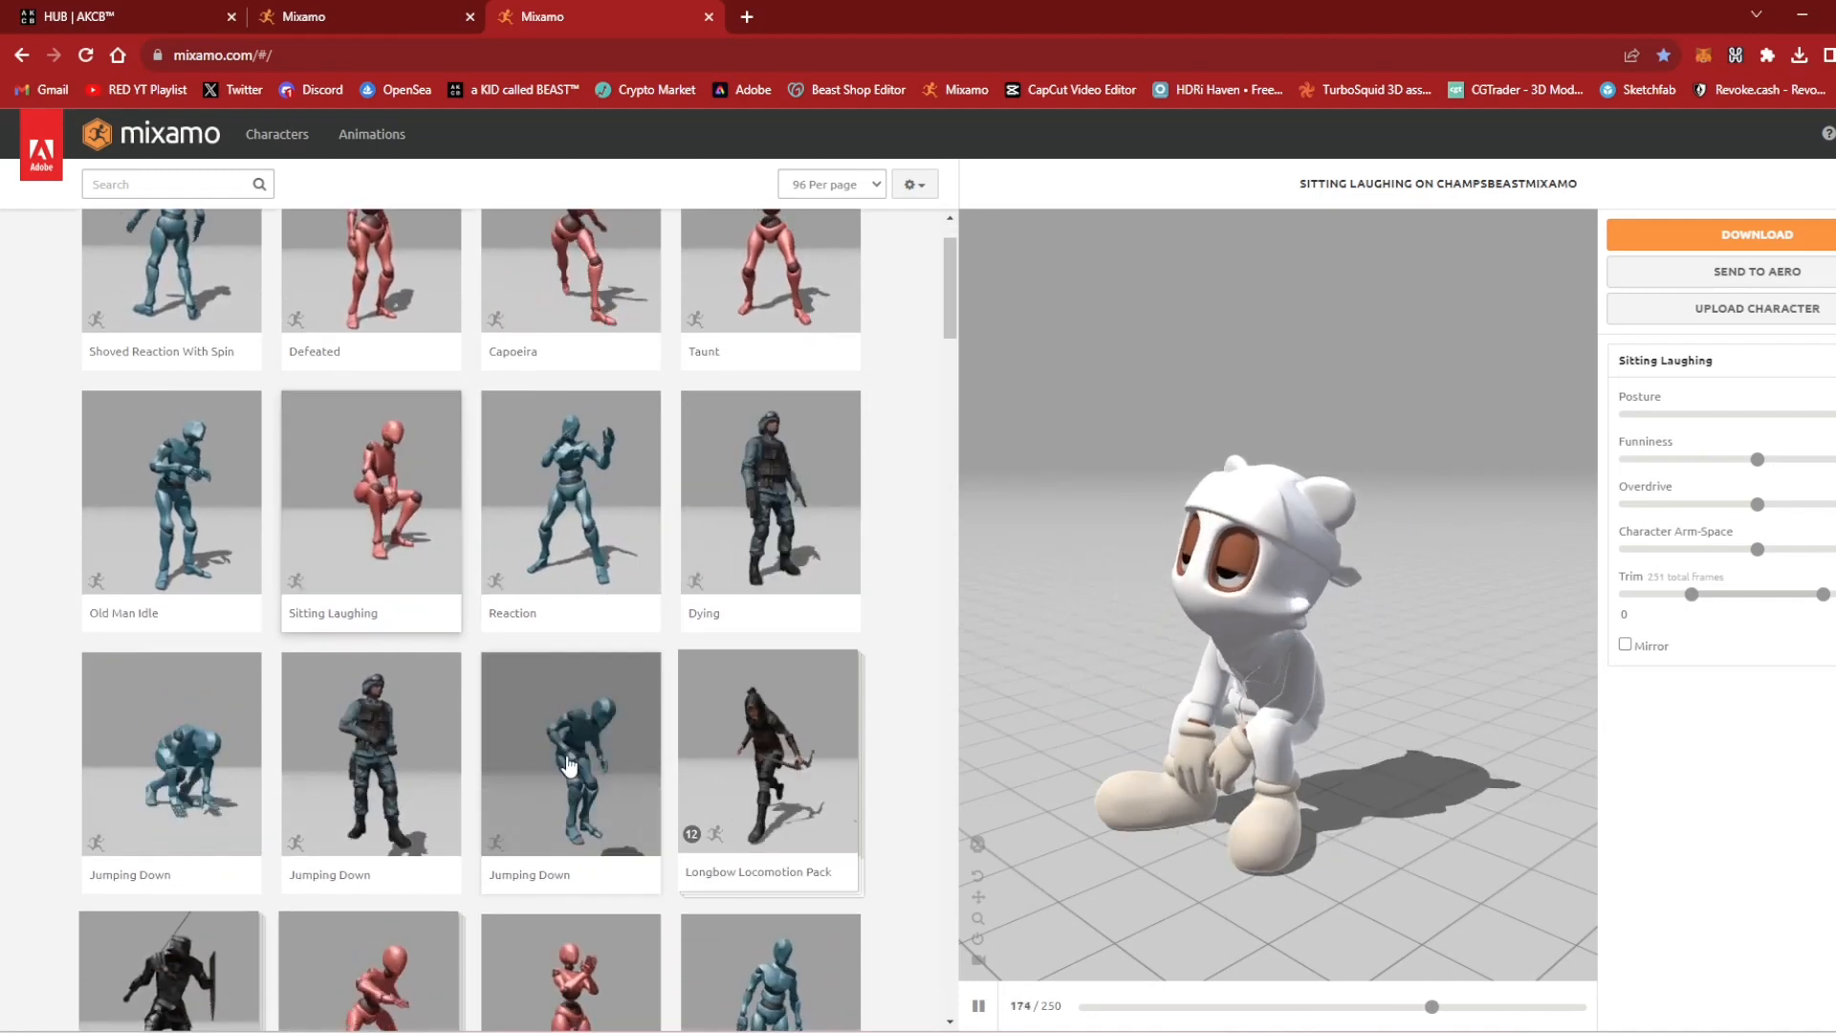
{"action": "left_click", "coordinate": [613, 491]}
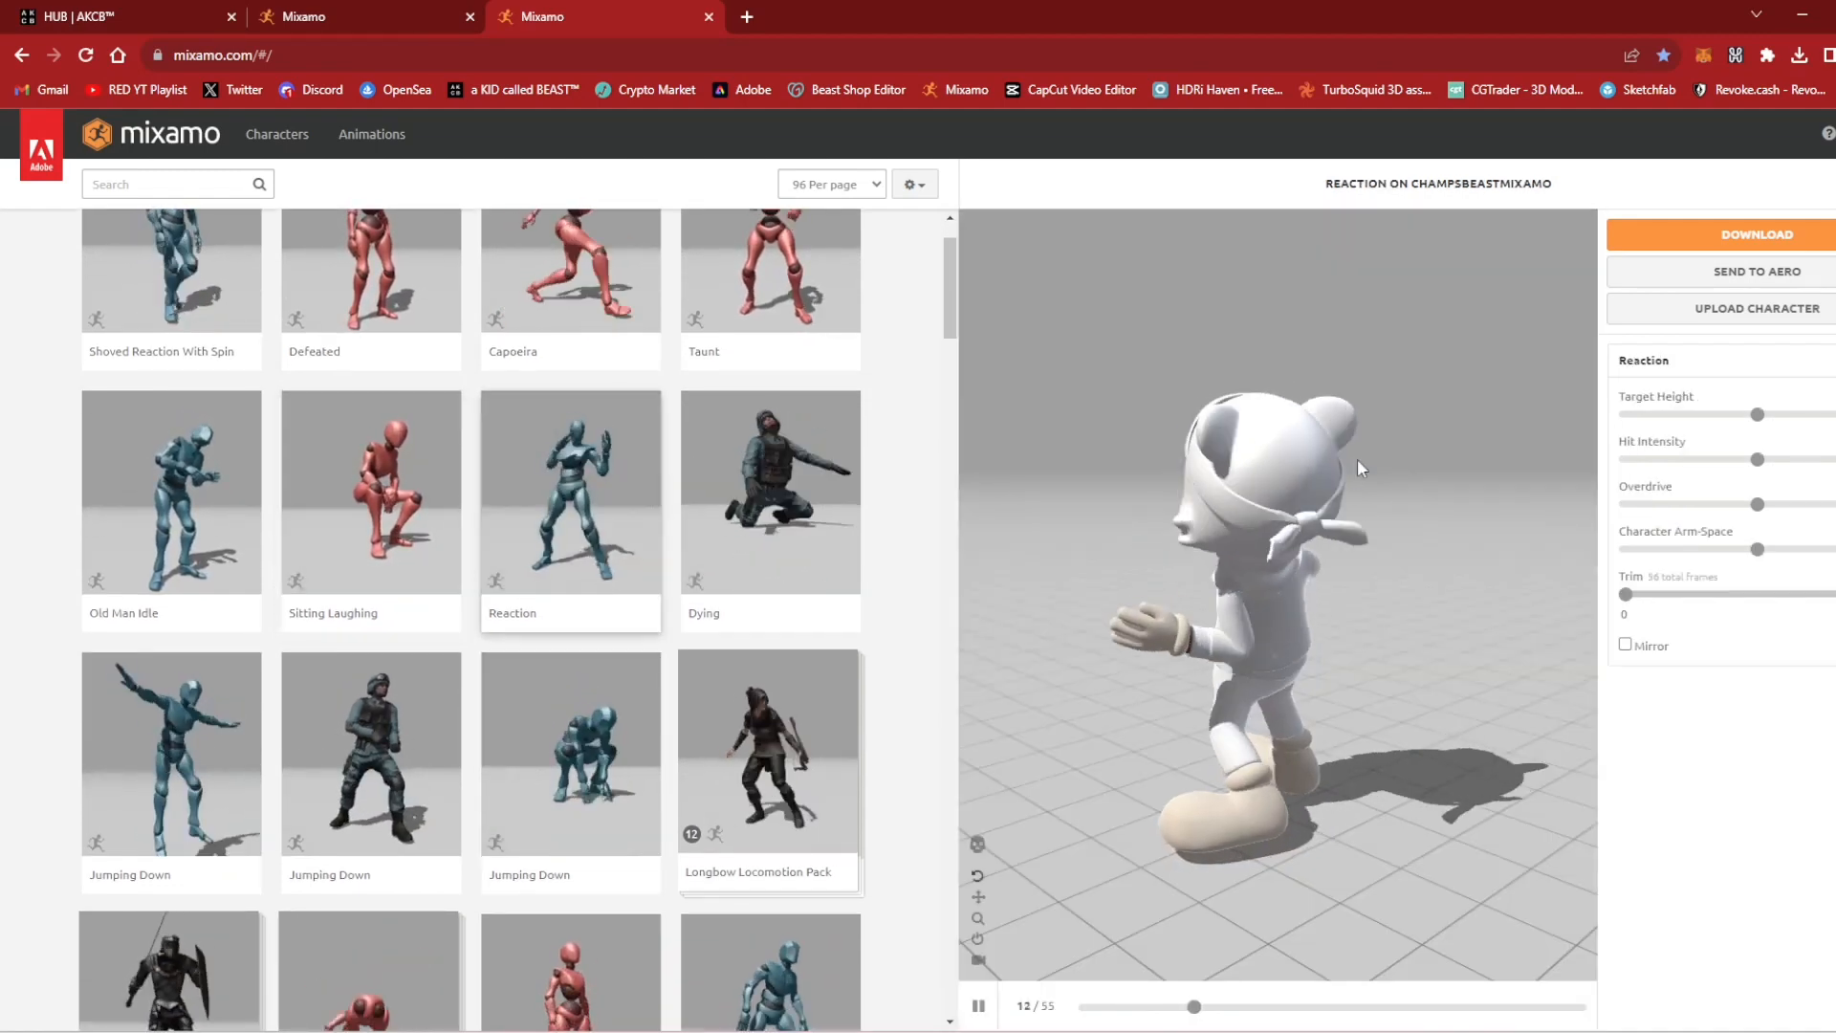
Increase the Reaction animation's Character Arm-Space and check the arms from the front and side
{"action": "left_click_drag", "start_coordinate": [1212, 705], "coordinate": [1324, 681]}
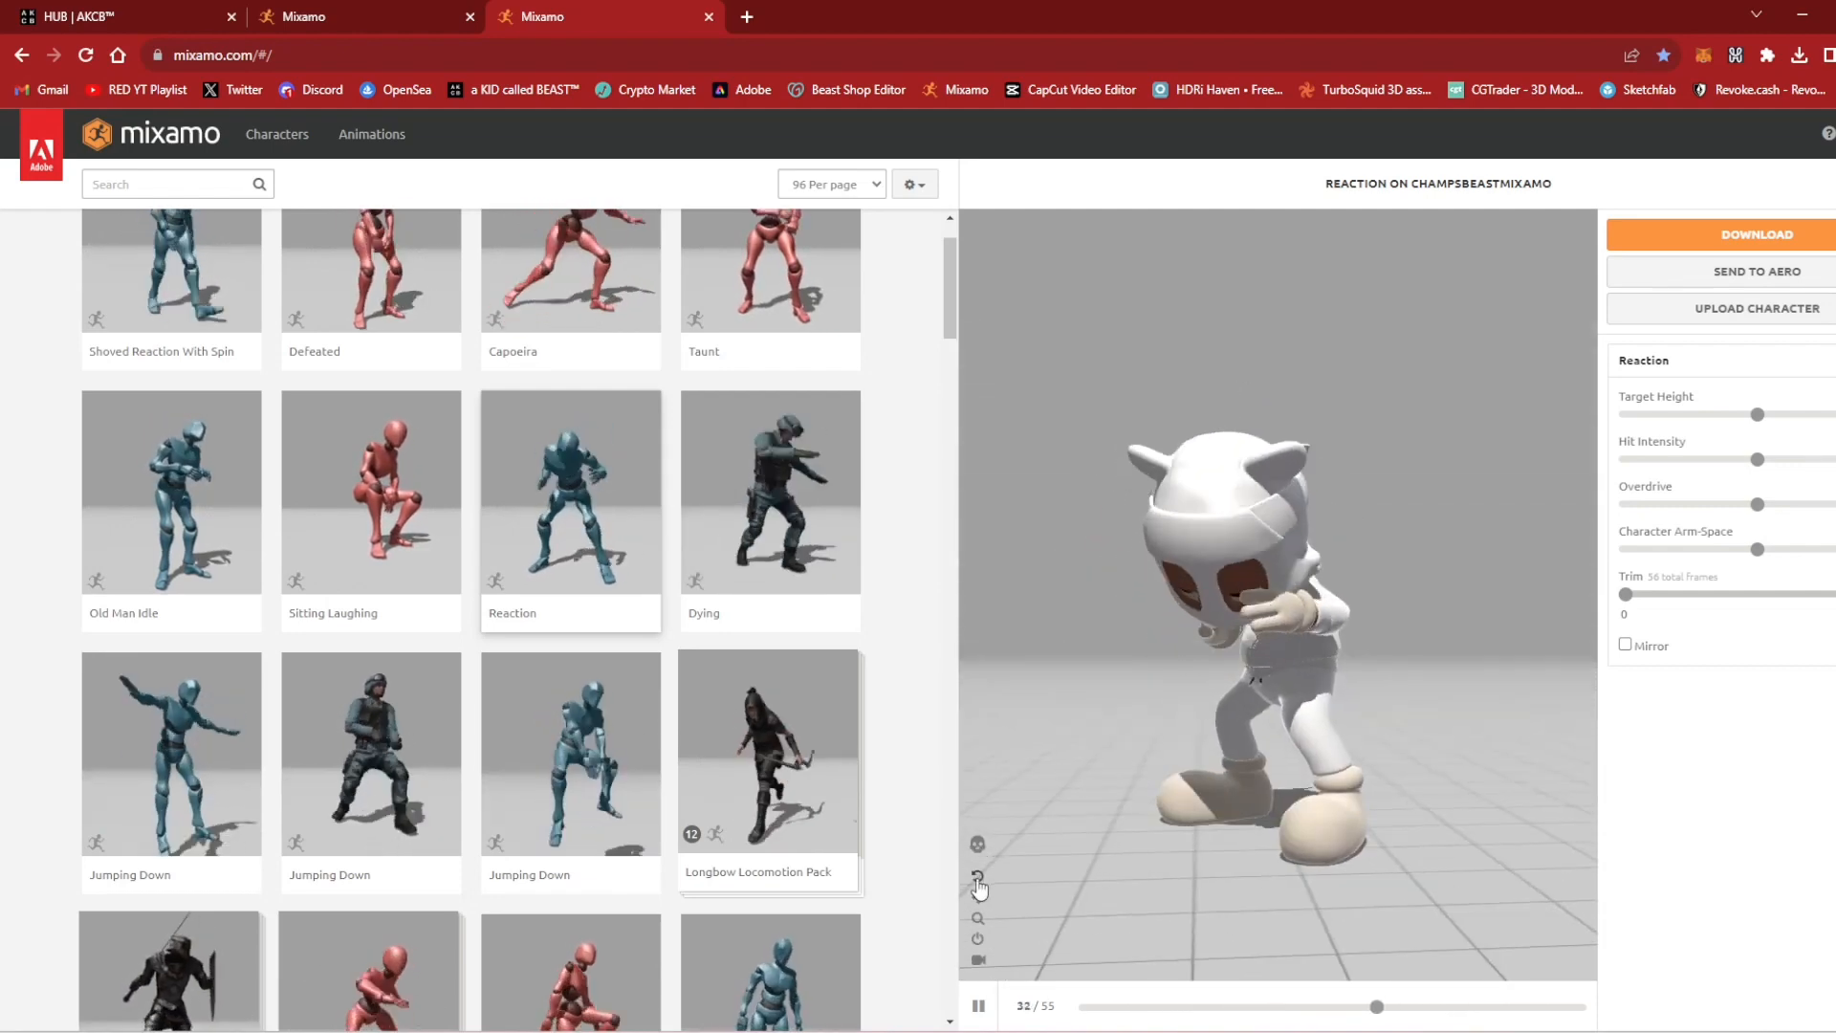
{"action": "left_click", "coordinate": [977, 896]}
{"action": "left_click_drag", "start_coordinate": [1267, 521], "coordinate": [1268, 595]}
{"action": "left_click", "coordinate": [984, 872]}
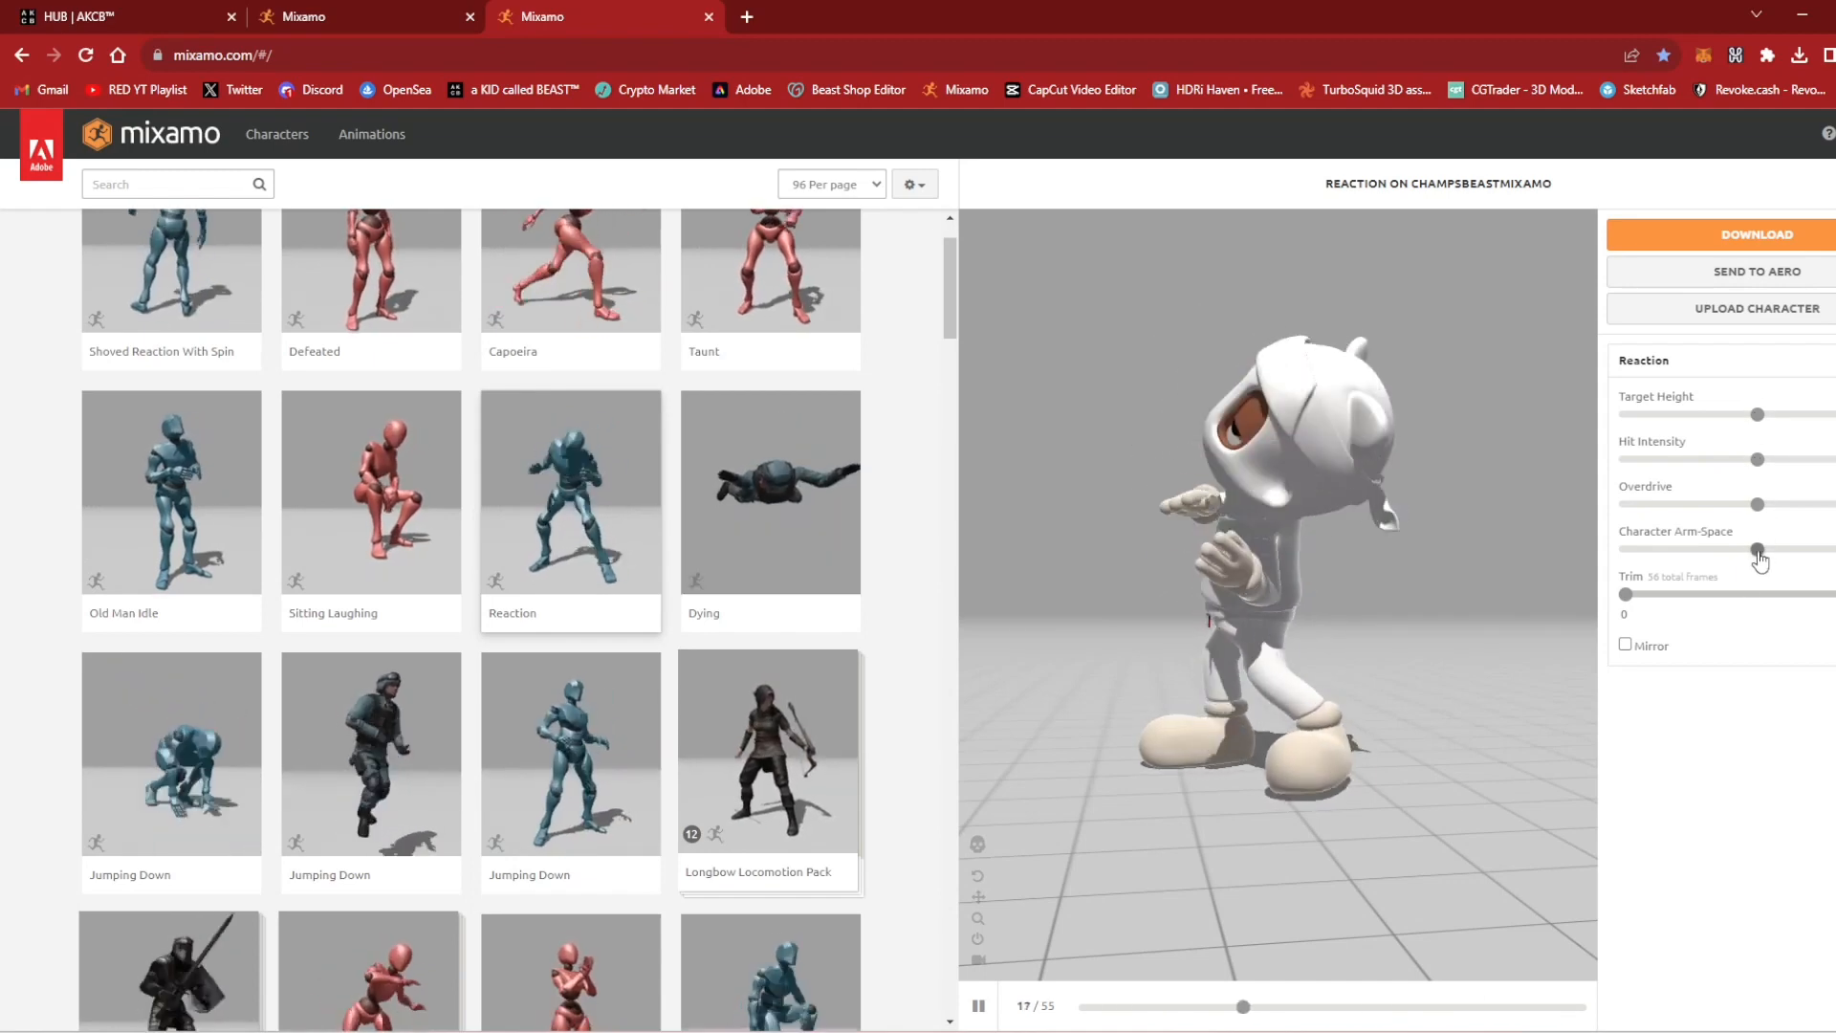
{"action": "left_click_drag", "start_coordinate": [1756, 549], "coordinate": [1801, 550]}
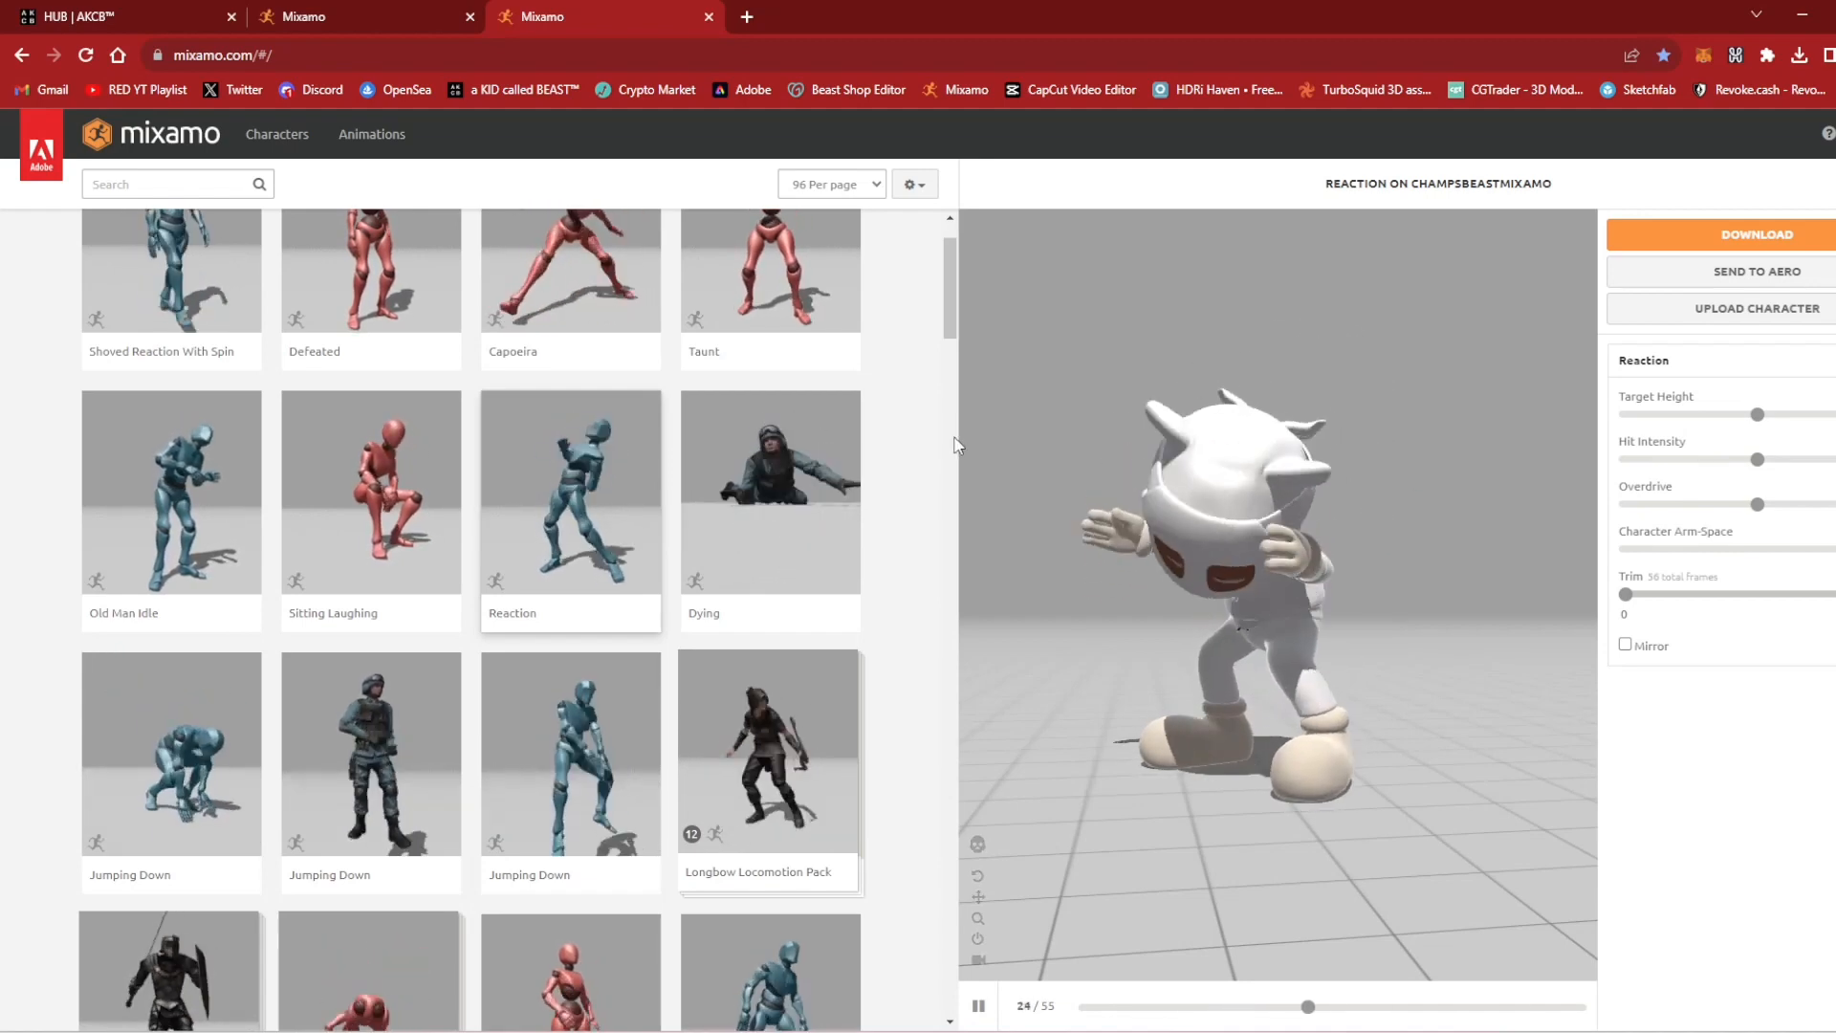
{"action": "left_click_drag", "start_coordinate": [1260, 623], "coordinate": [1194, 634]}
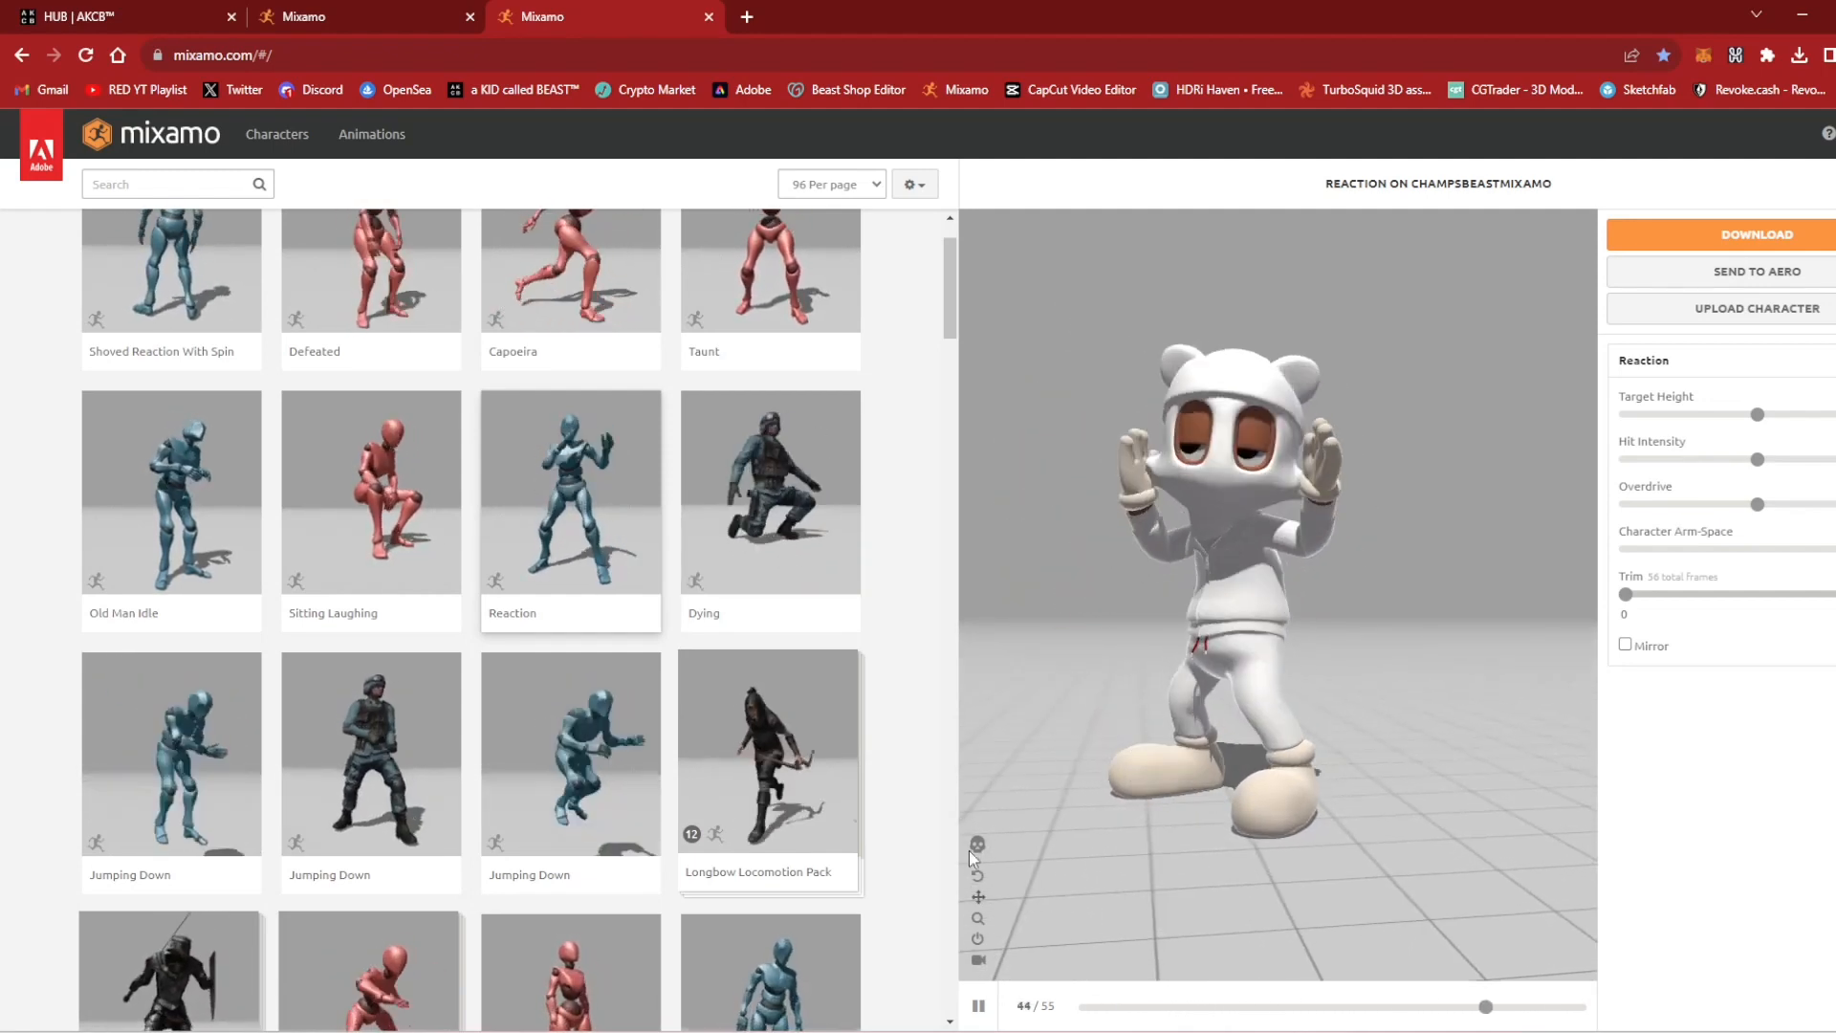
{"action": "left_click_drag", "start_coordinate": [1285, 686], "coordinate": [1229, 578]}
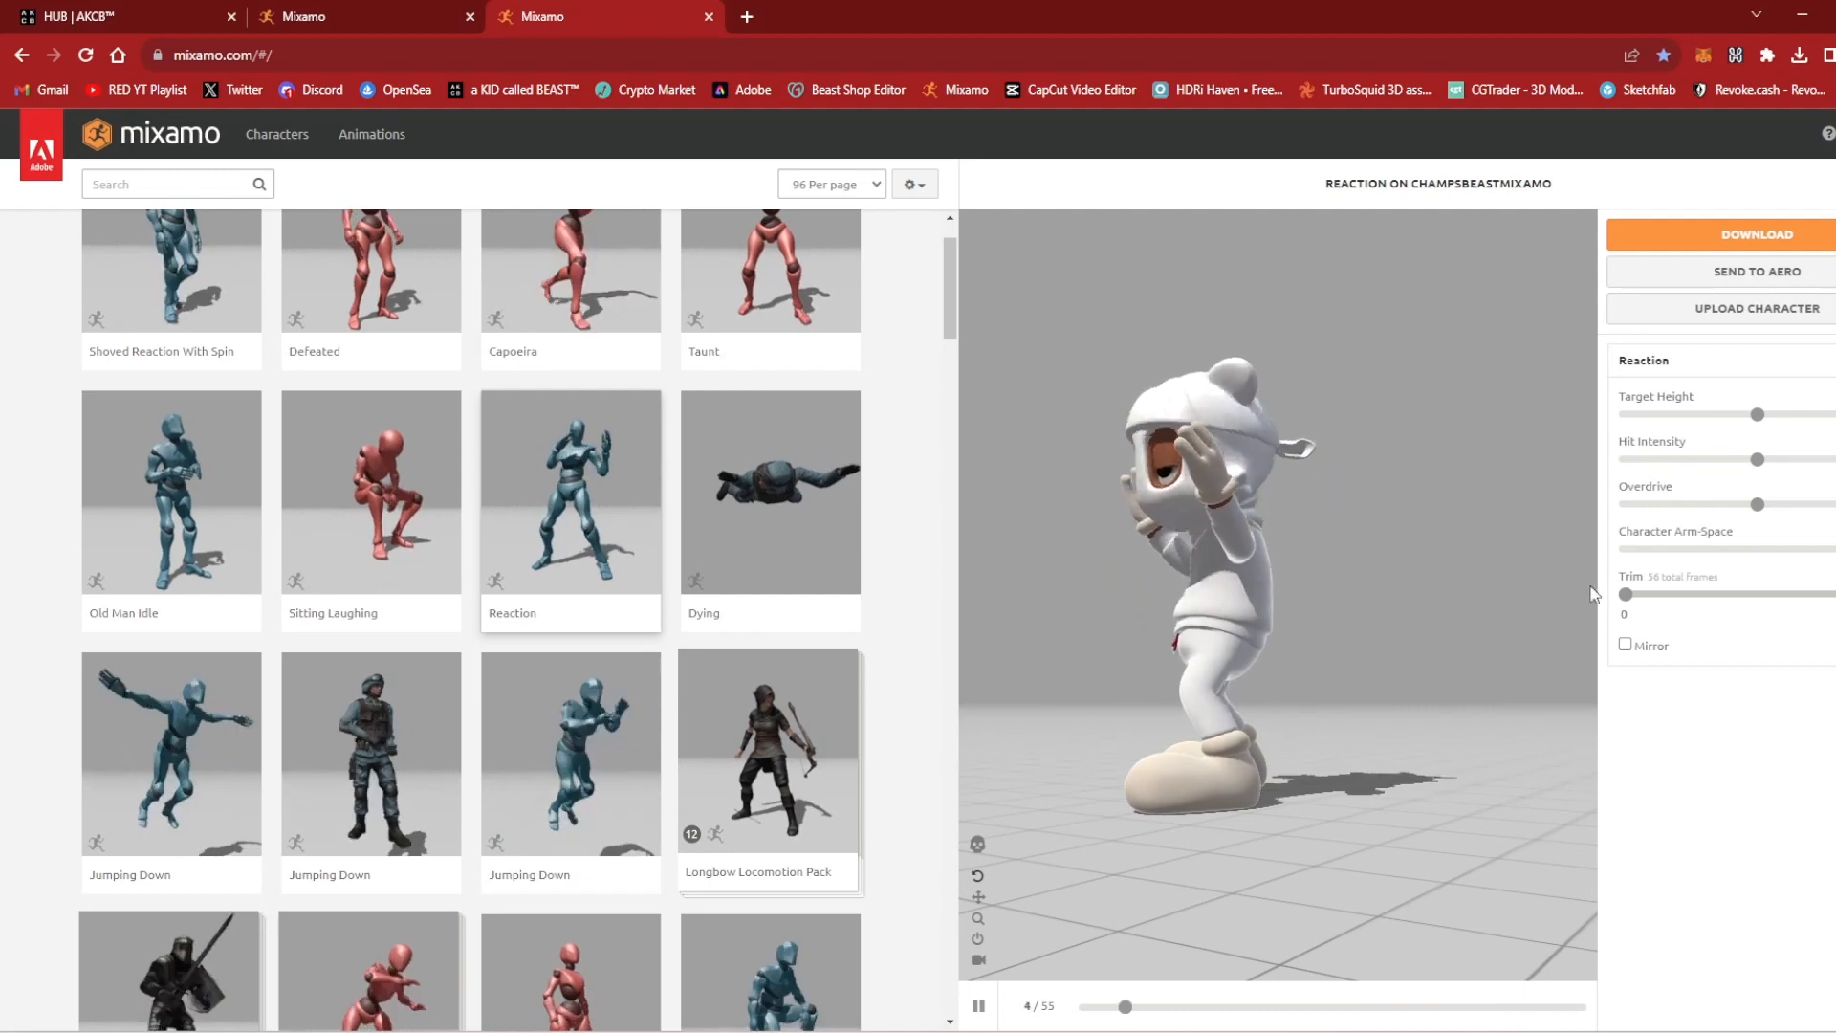
Try trimming the Reaction animation to shorter sections, and restore its full frame range
{"action": "left_click_drag", "start_coordinate": [1626, 595], "coordinate": [1767, 601]}
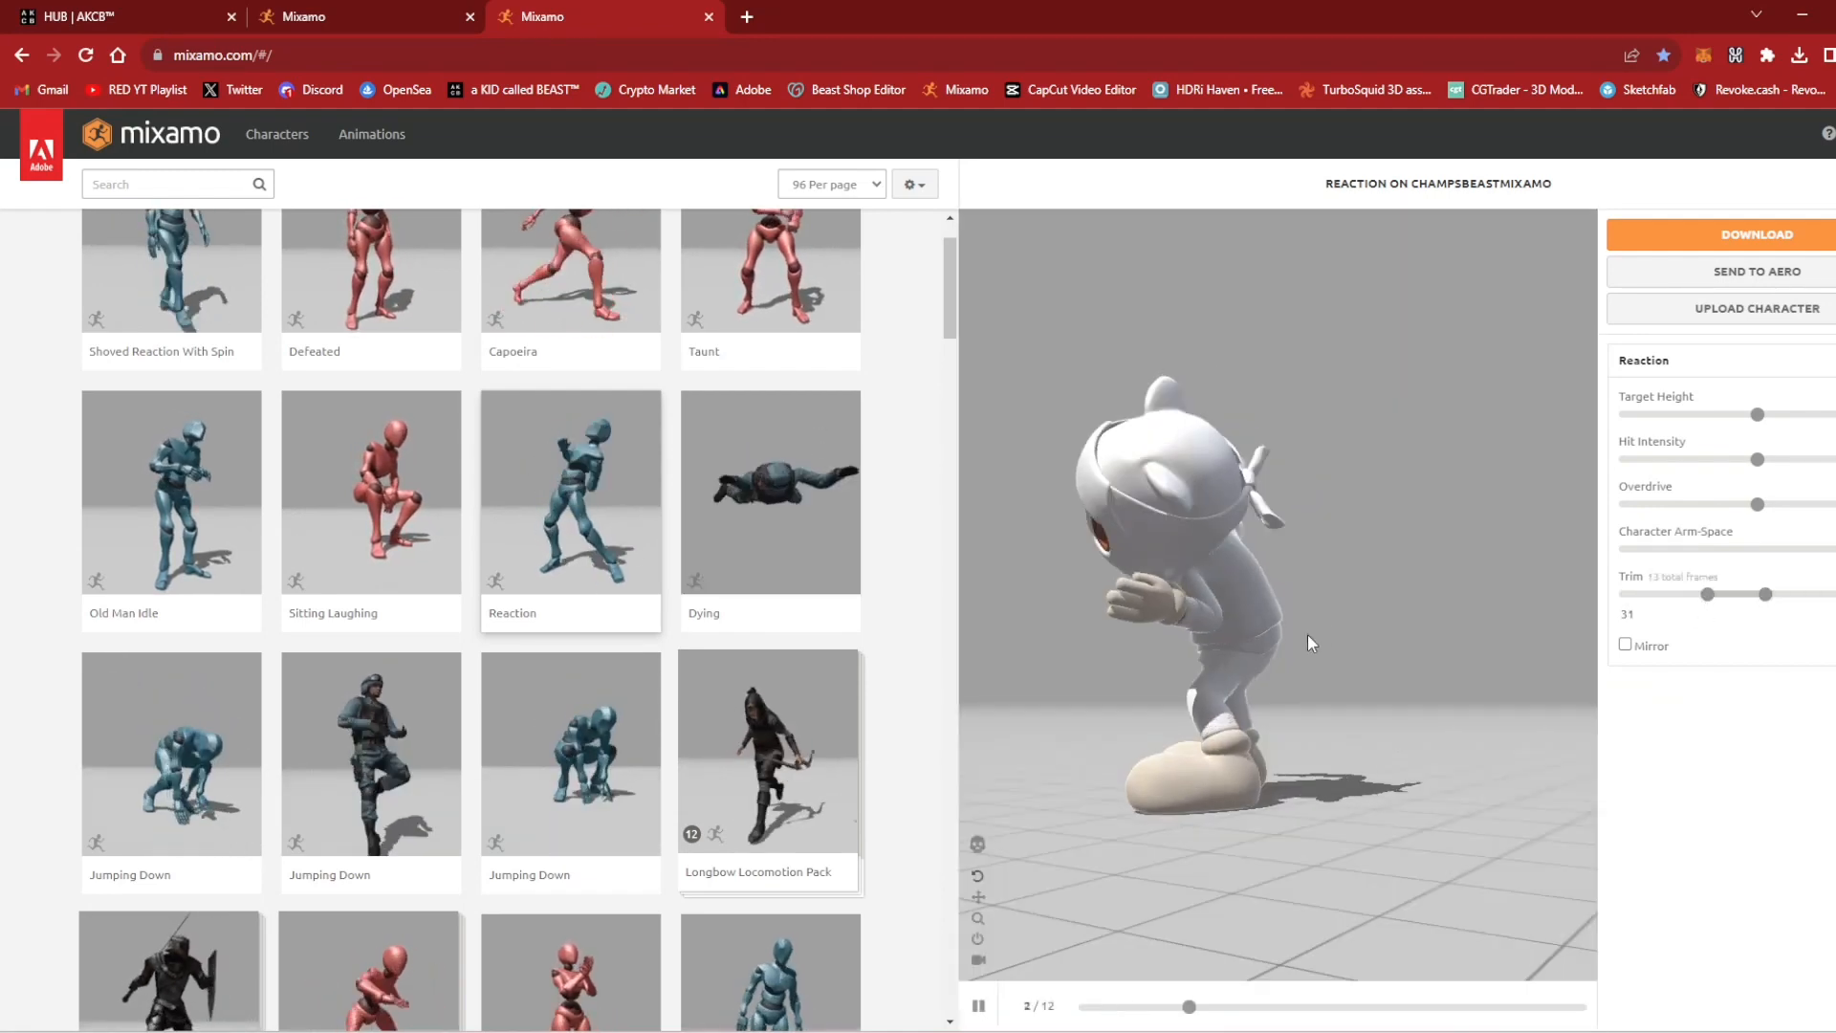
{"action": "left_click_drag", "start_coordinate": [1224, 649], "coordinate": [1415, 639]}
{"action": "left_click_drag", "start_coordinate": [1707, 596], "coordinate": [1762, 600]}
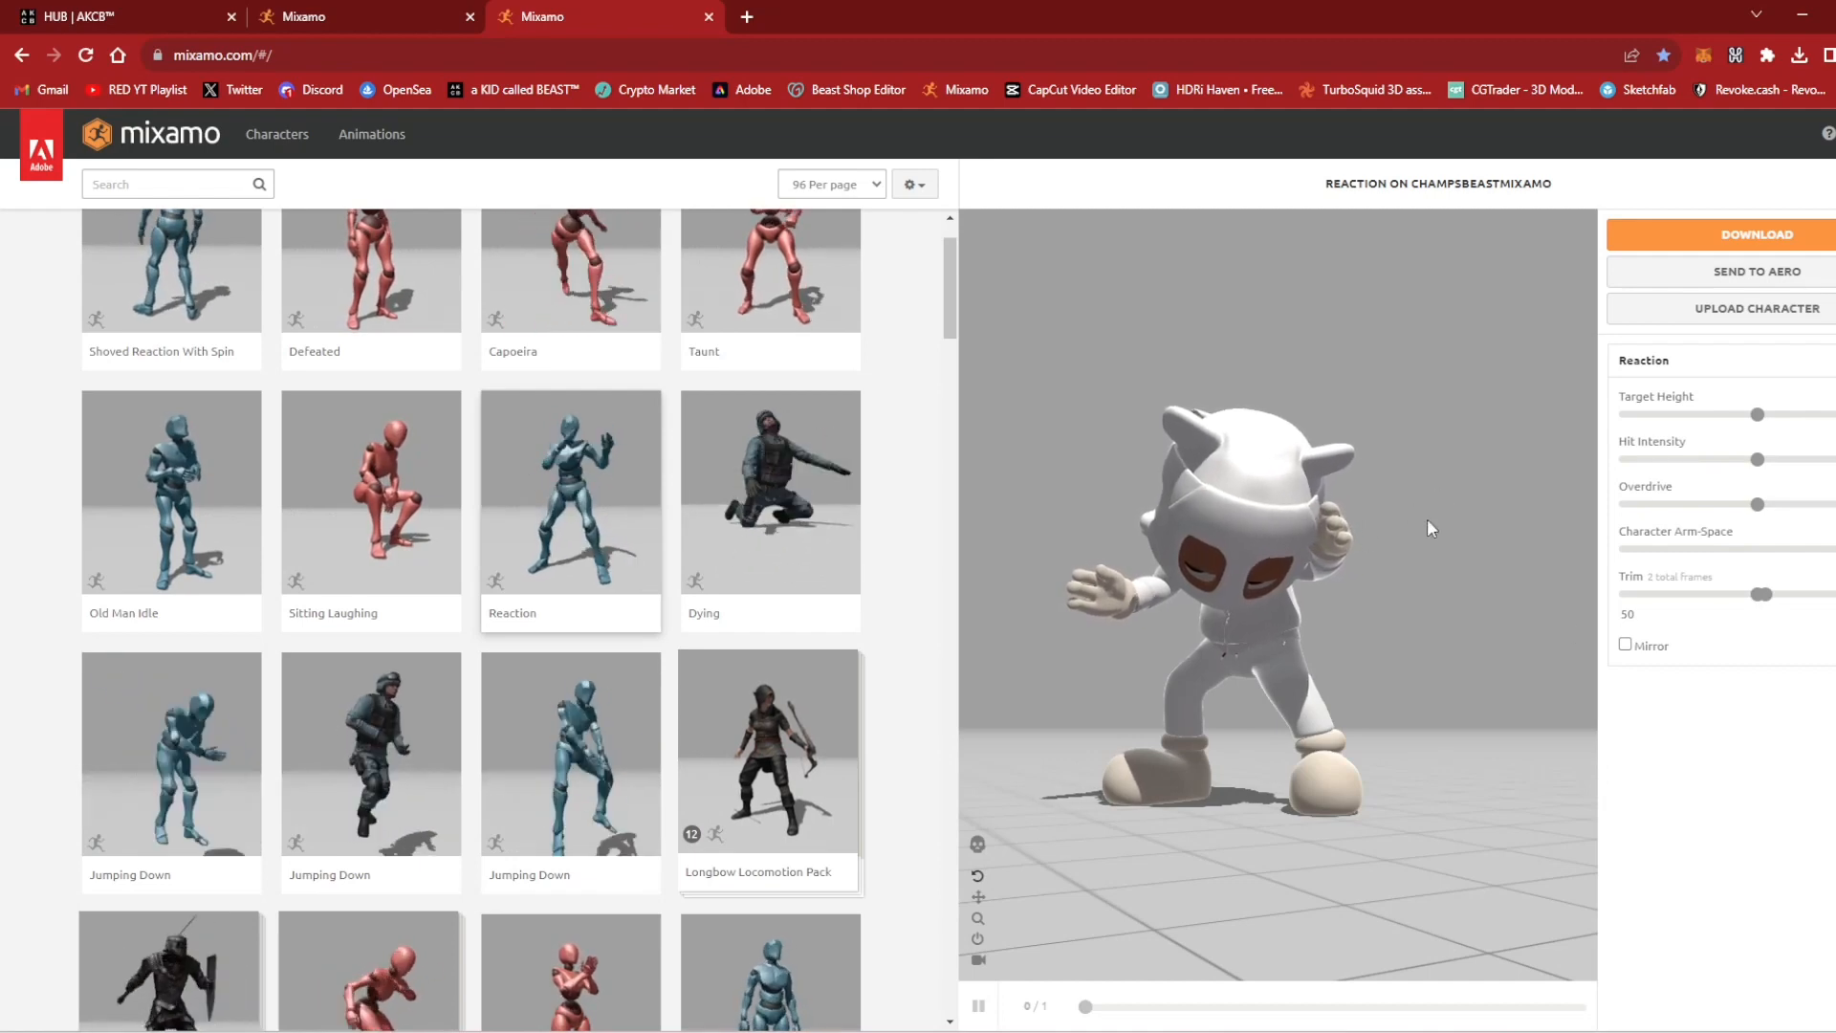
{"action": "left_click_drag", "start_coordinate": [1592, 605], "coordinate": [1587, 605]}
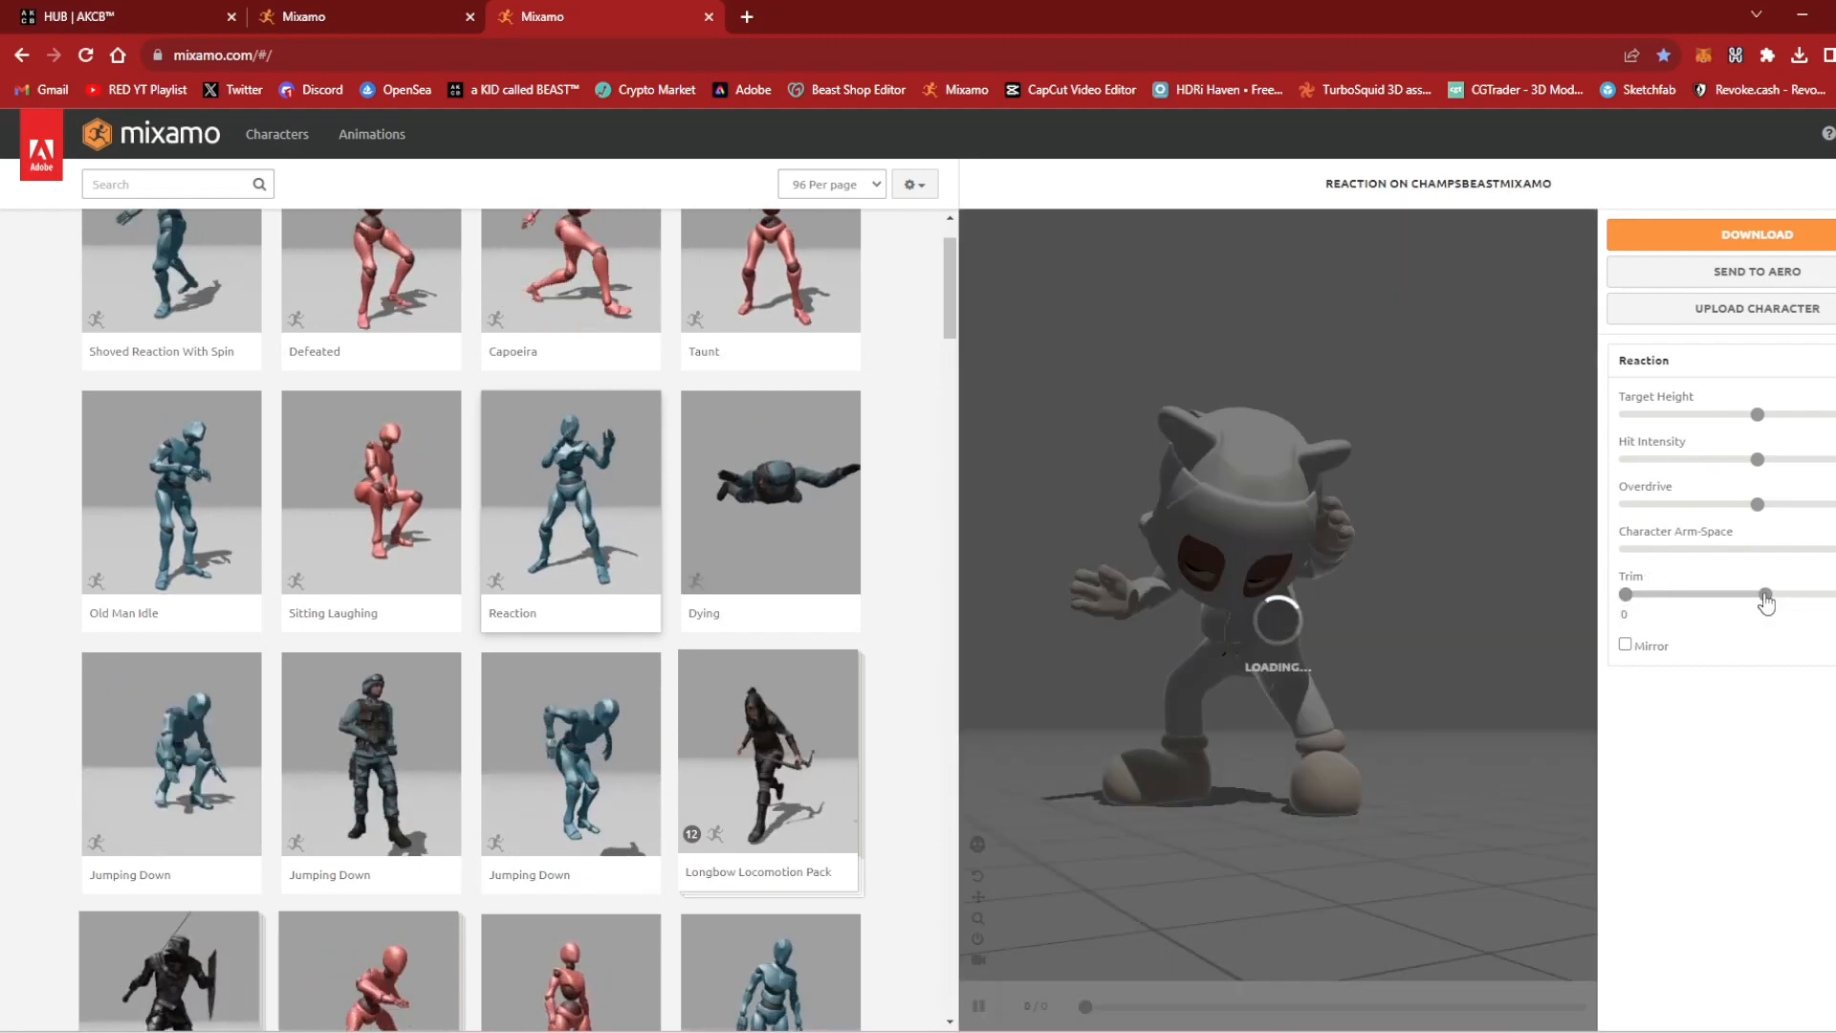
{"action": "left_click_drag", "start_coordinate": [1766, 600], "coordinate": [1835, 602]}
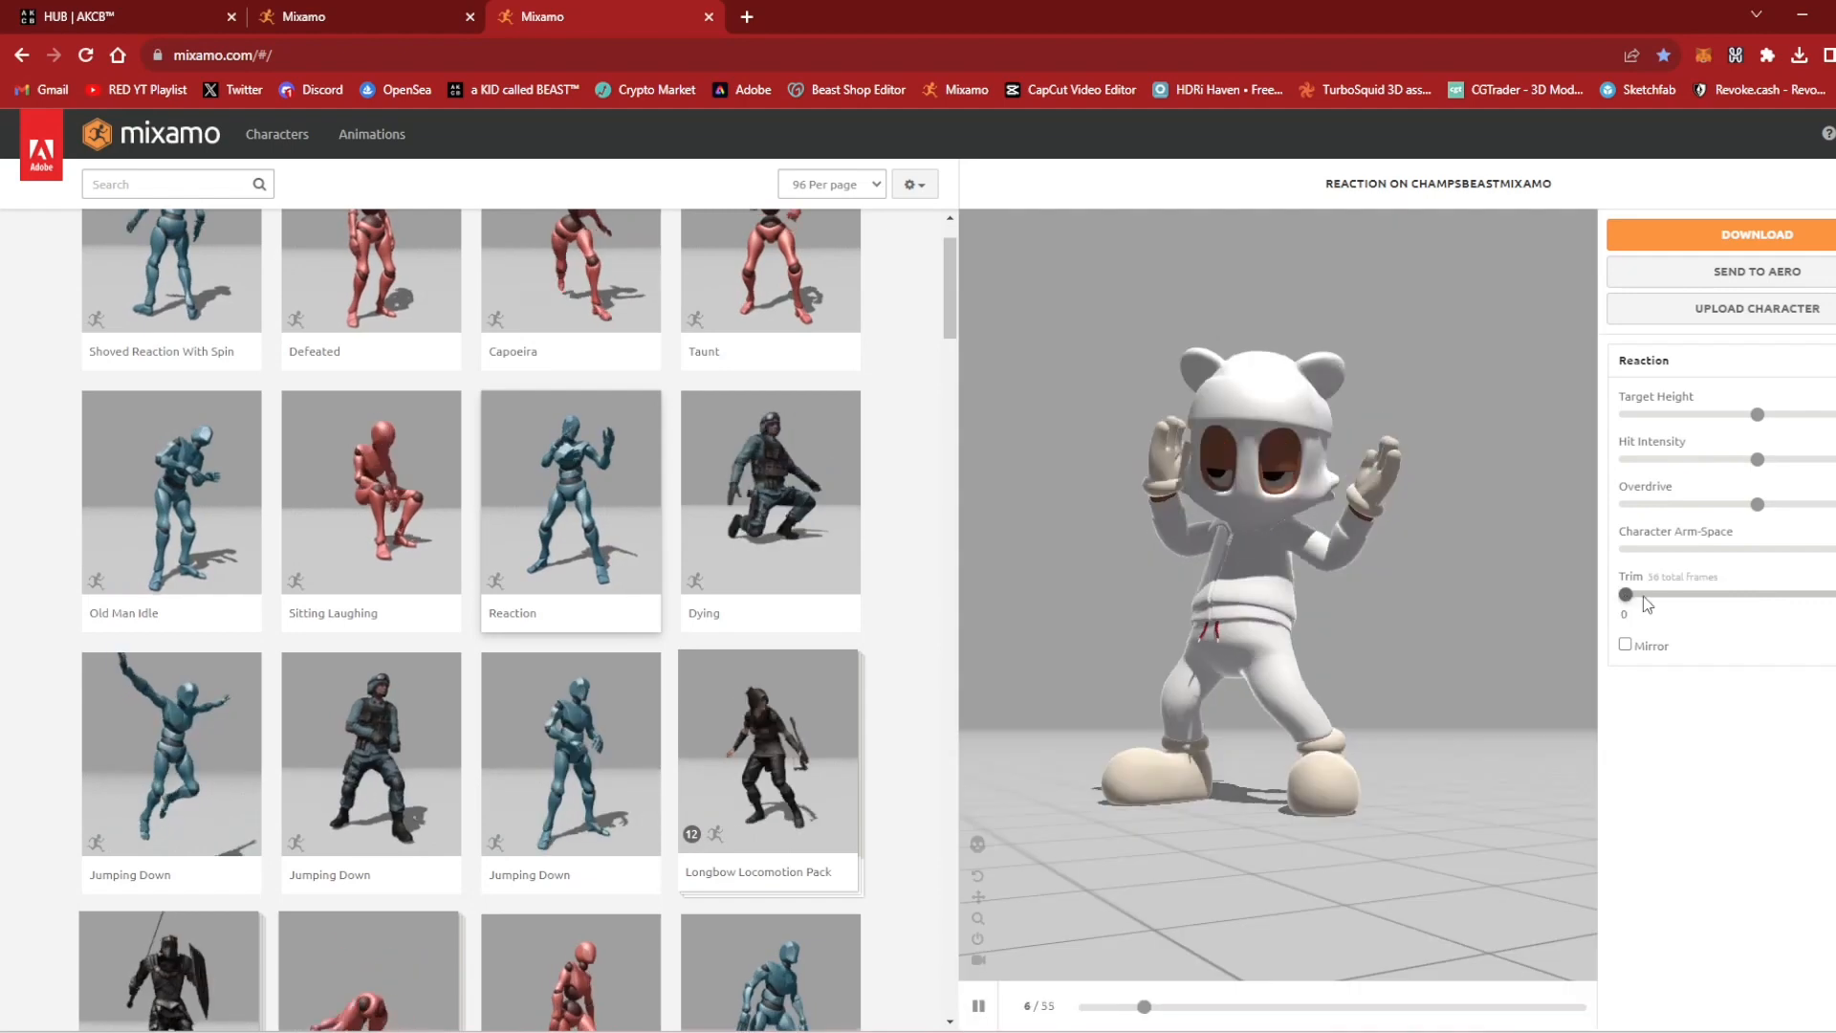
Trim the Reaction animation's start to 22 and download it as FBX Binary with skin, 30 frames per second and no keyframe reduction
{"action": "left_click_drag", "start_coordinate": [1625, 594], "coordinate": [1683, 594]}
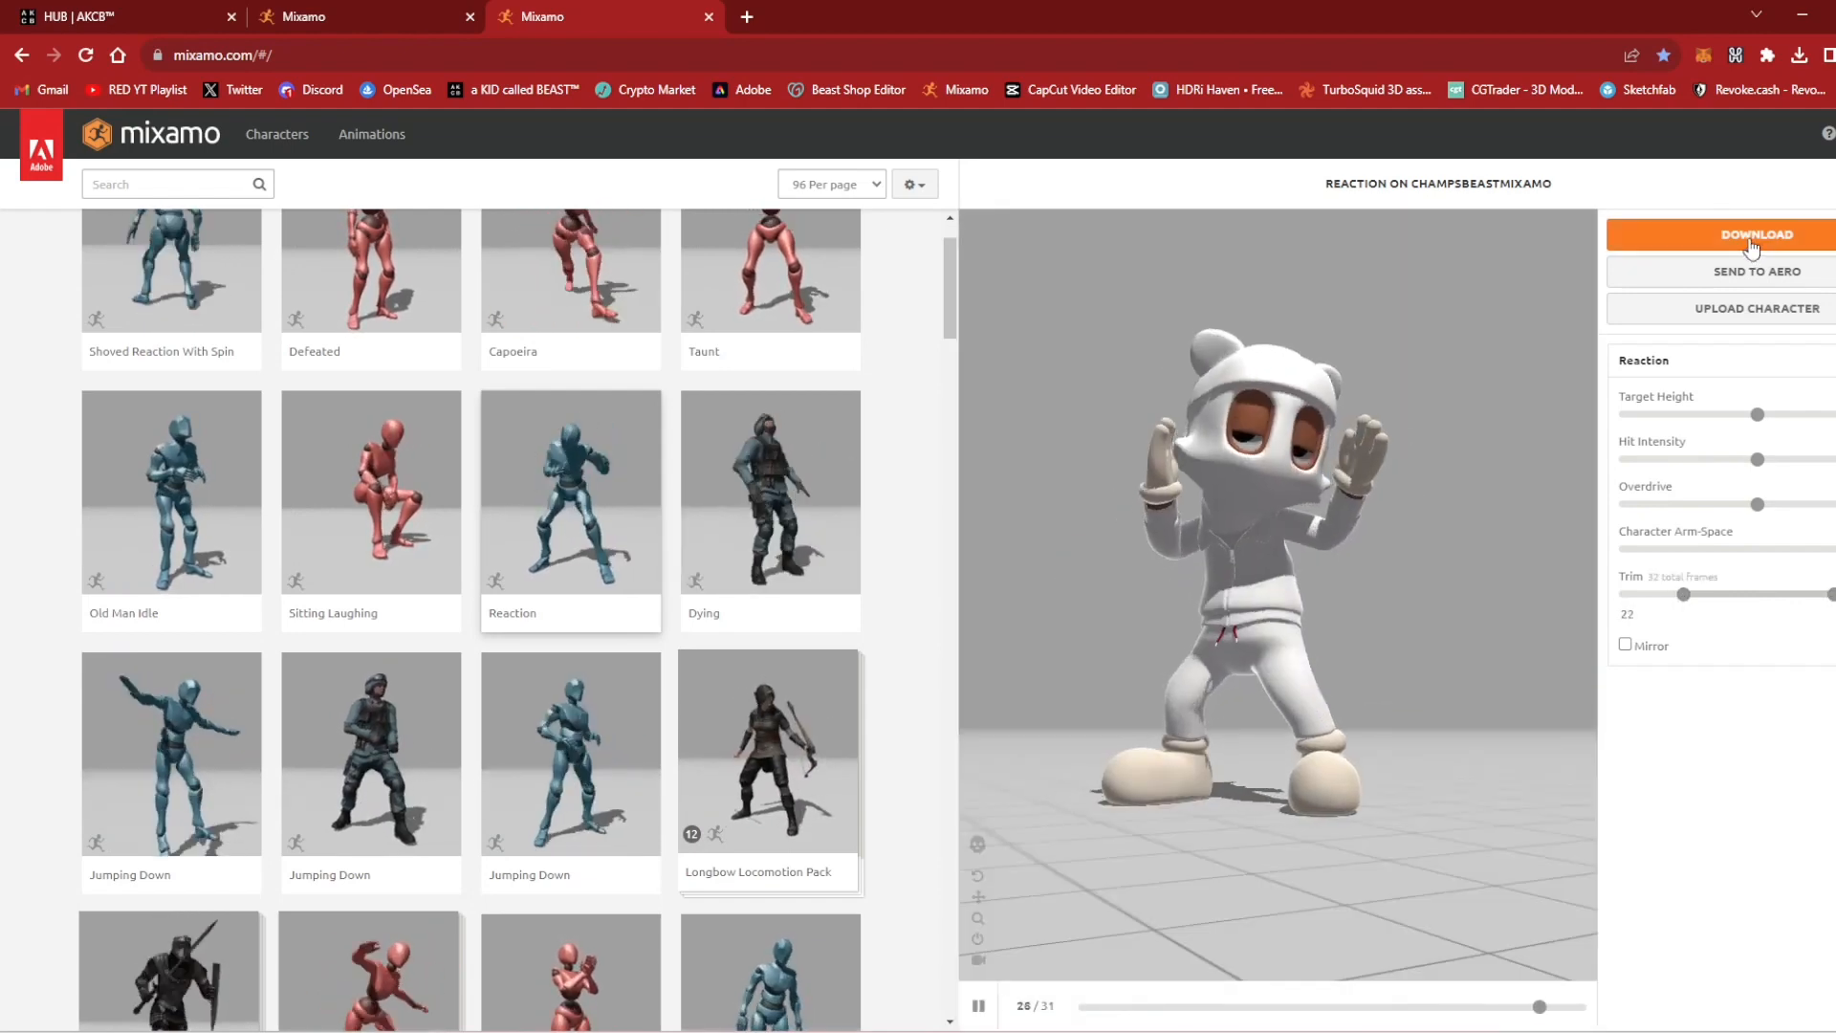
{"action": "left_click", "coordinate": [1752, 239]}
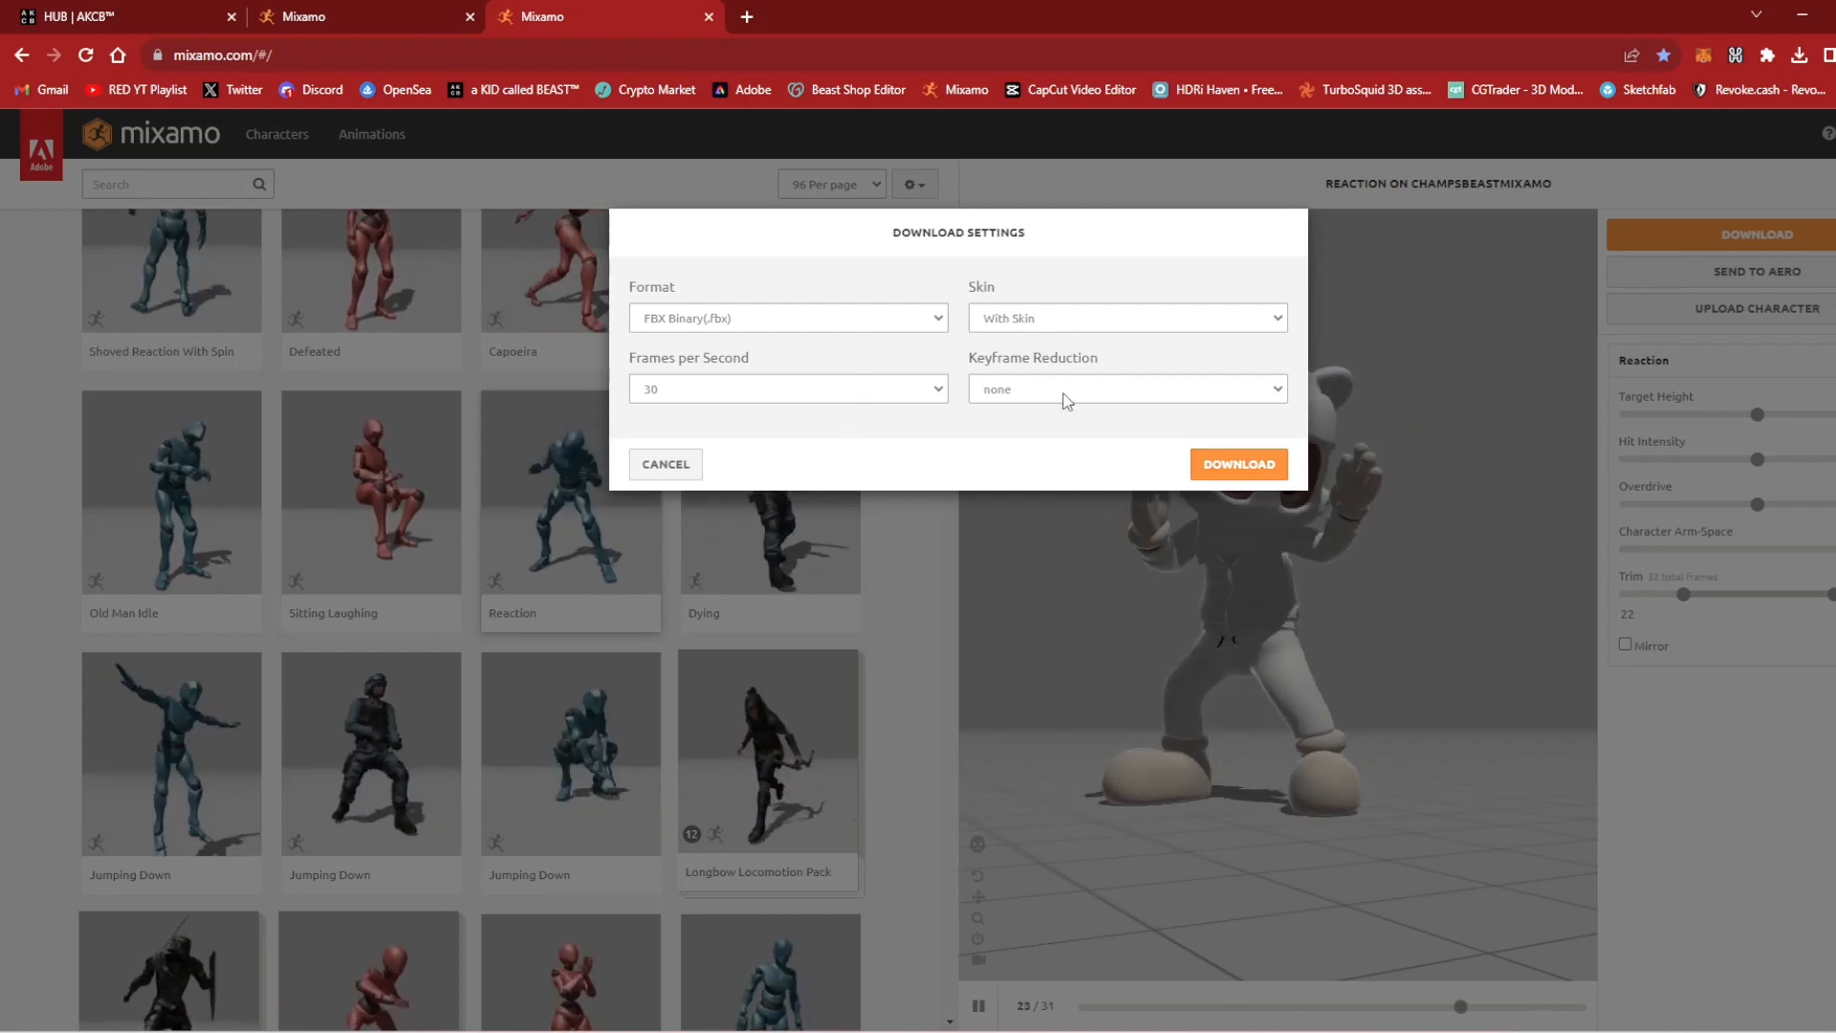
{"action": "left_click", "coordinate": [1228, 469]}
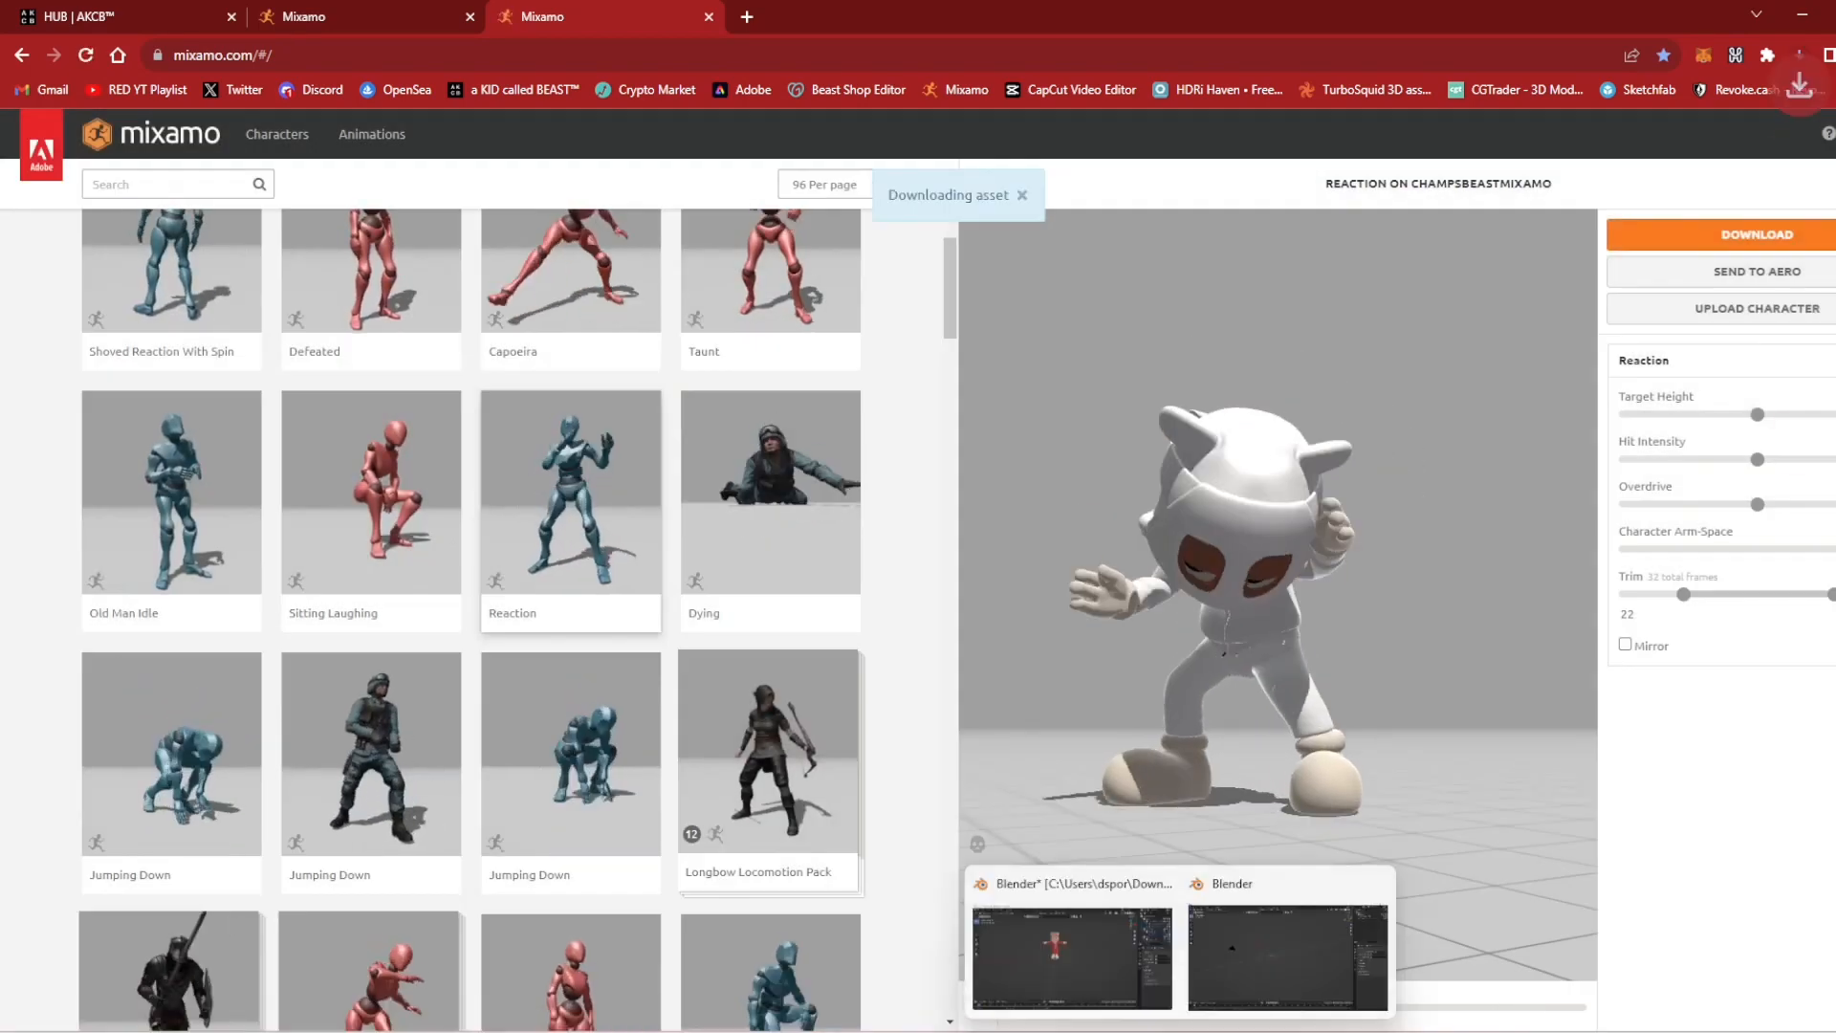
Switch to the empty Blender scene and import Reaction.fbx from the Downloads folder
{"action": "left_click", "coordinate": [1289, 968]}
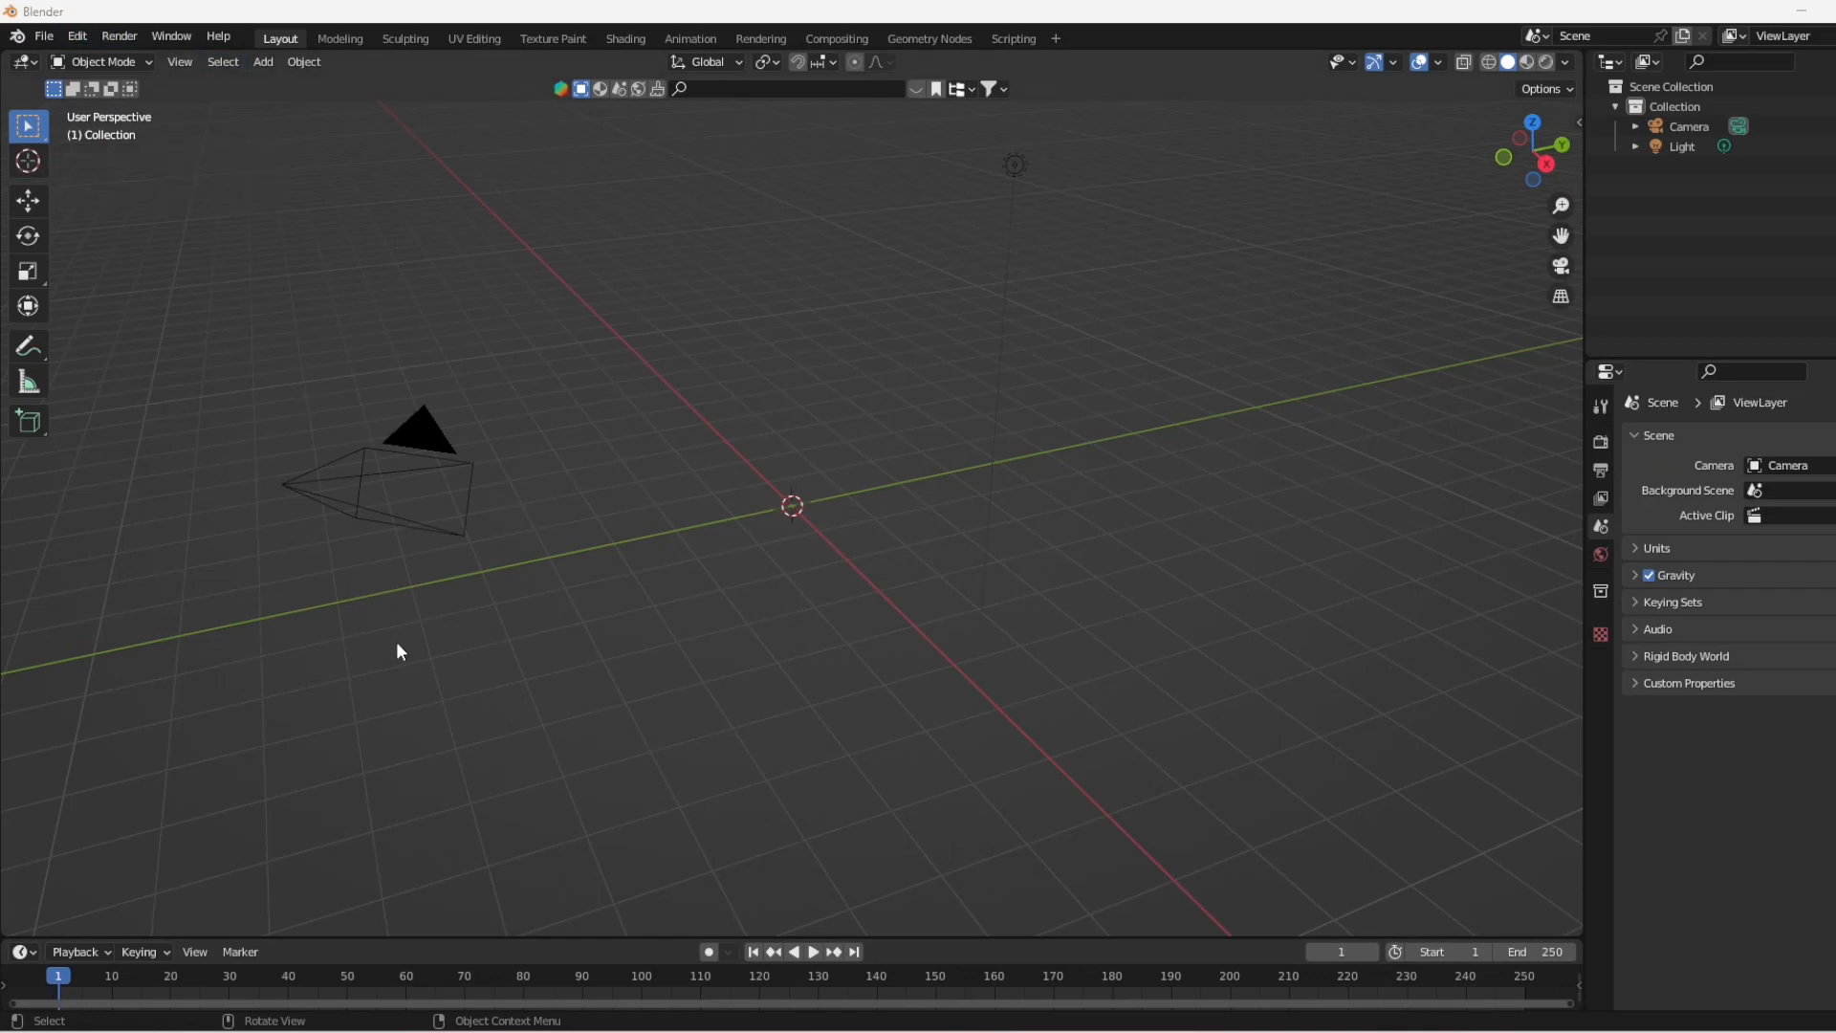
{"action": "left_click", "coordinate": [43, 38]}
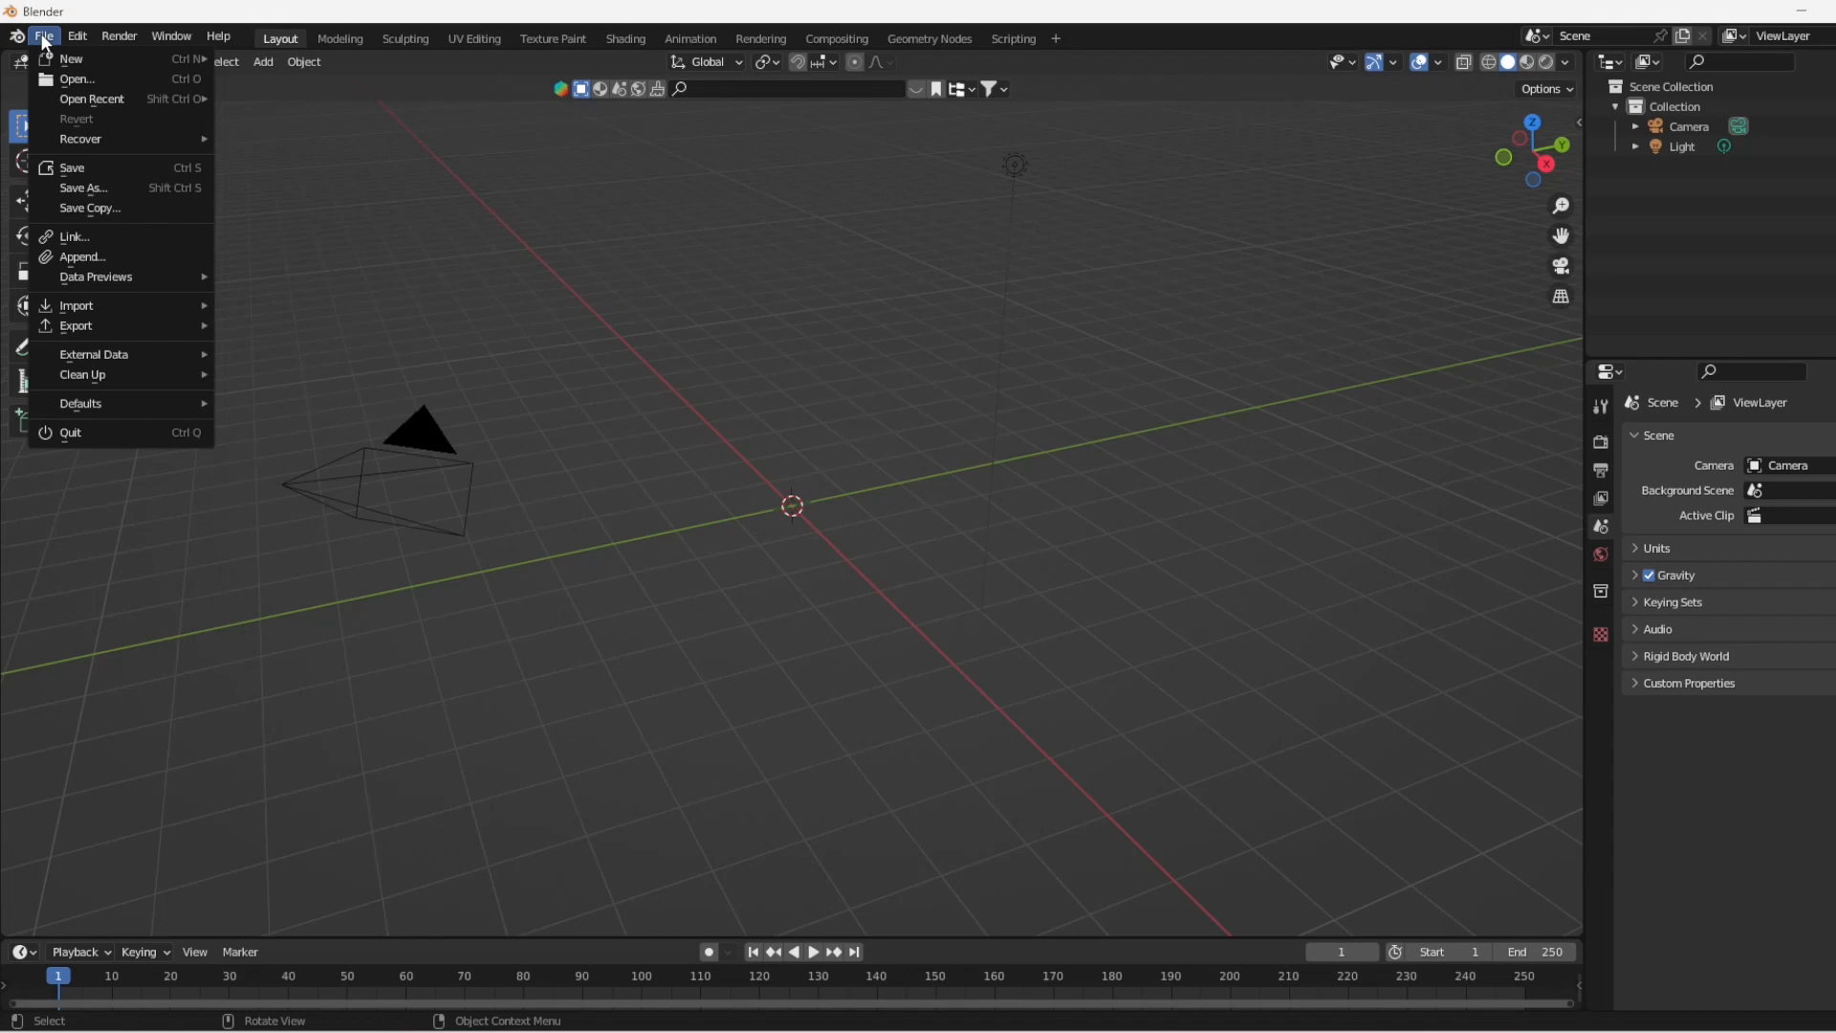
{"action": "mouse_move", "coordinate": [131, 304]}
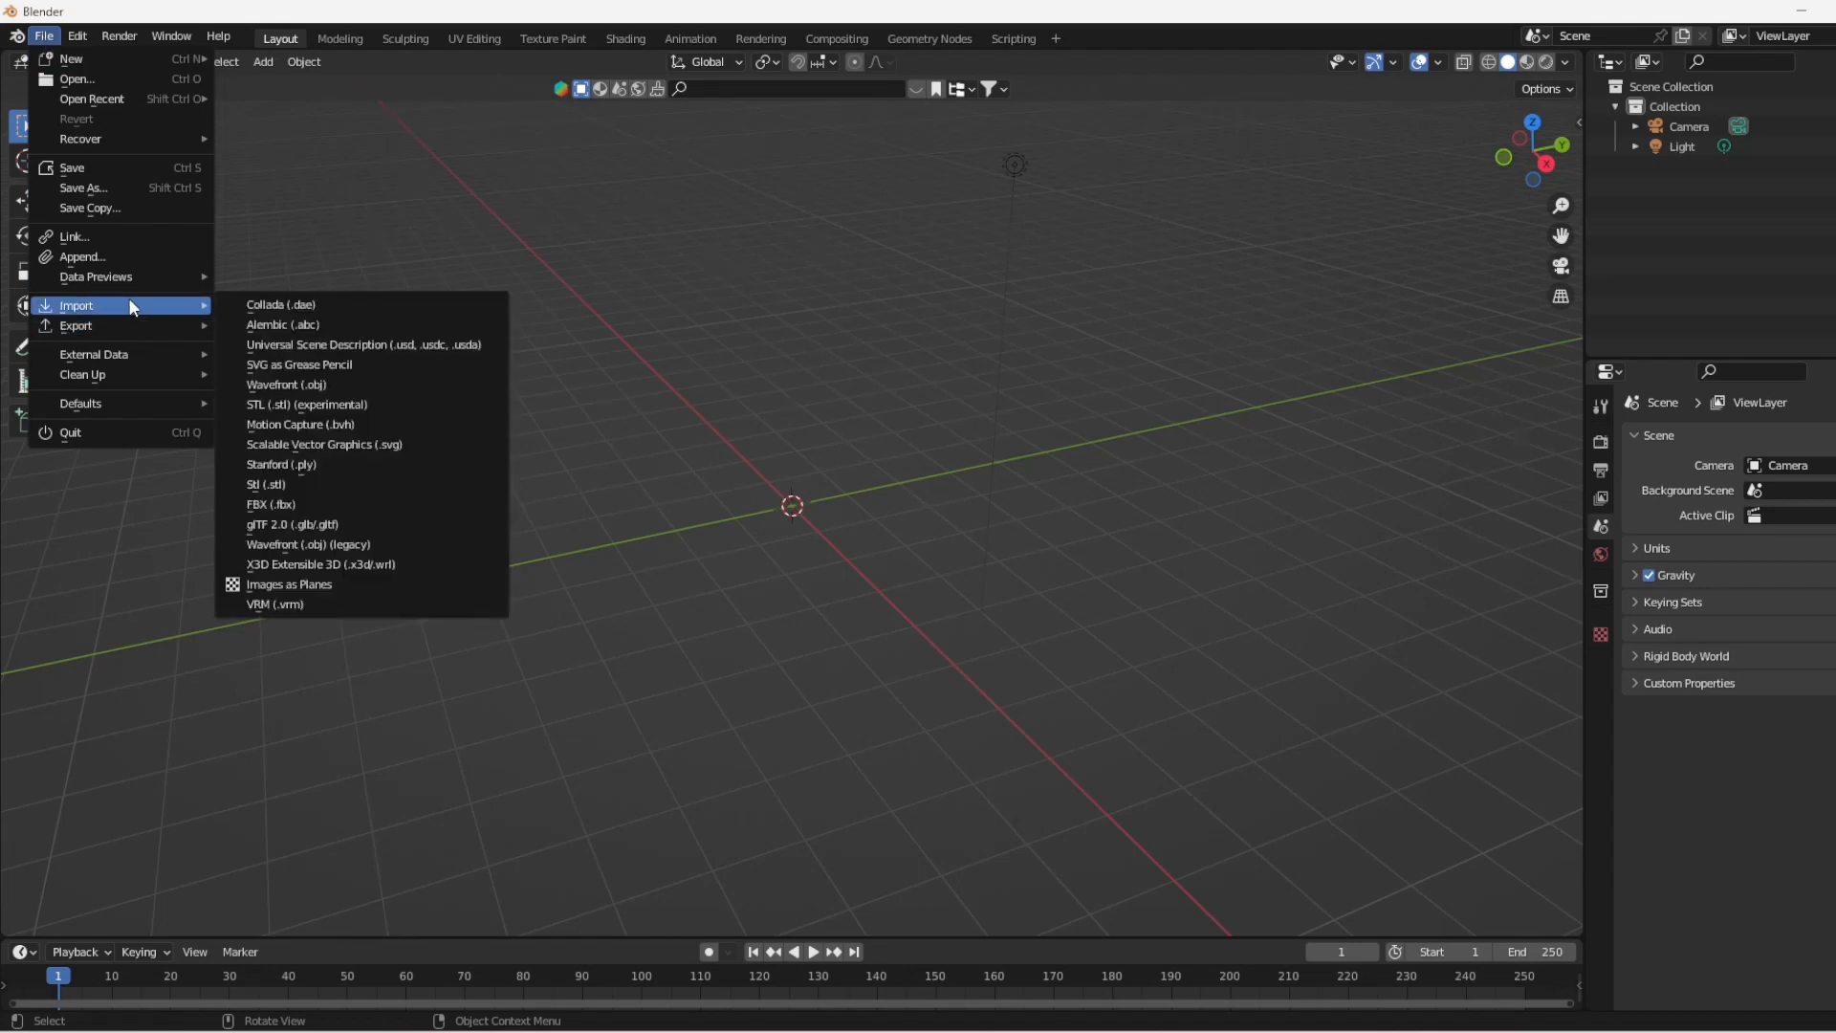
{"action": "left_click", "coordinate": [300, 503]}
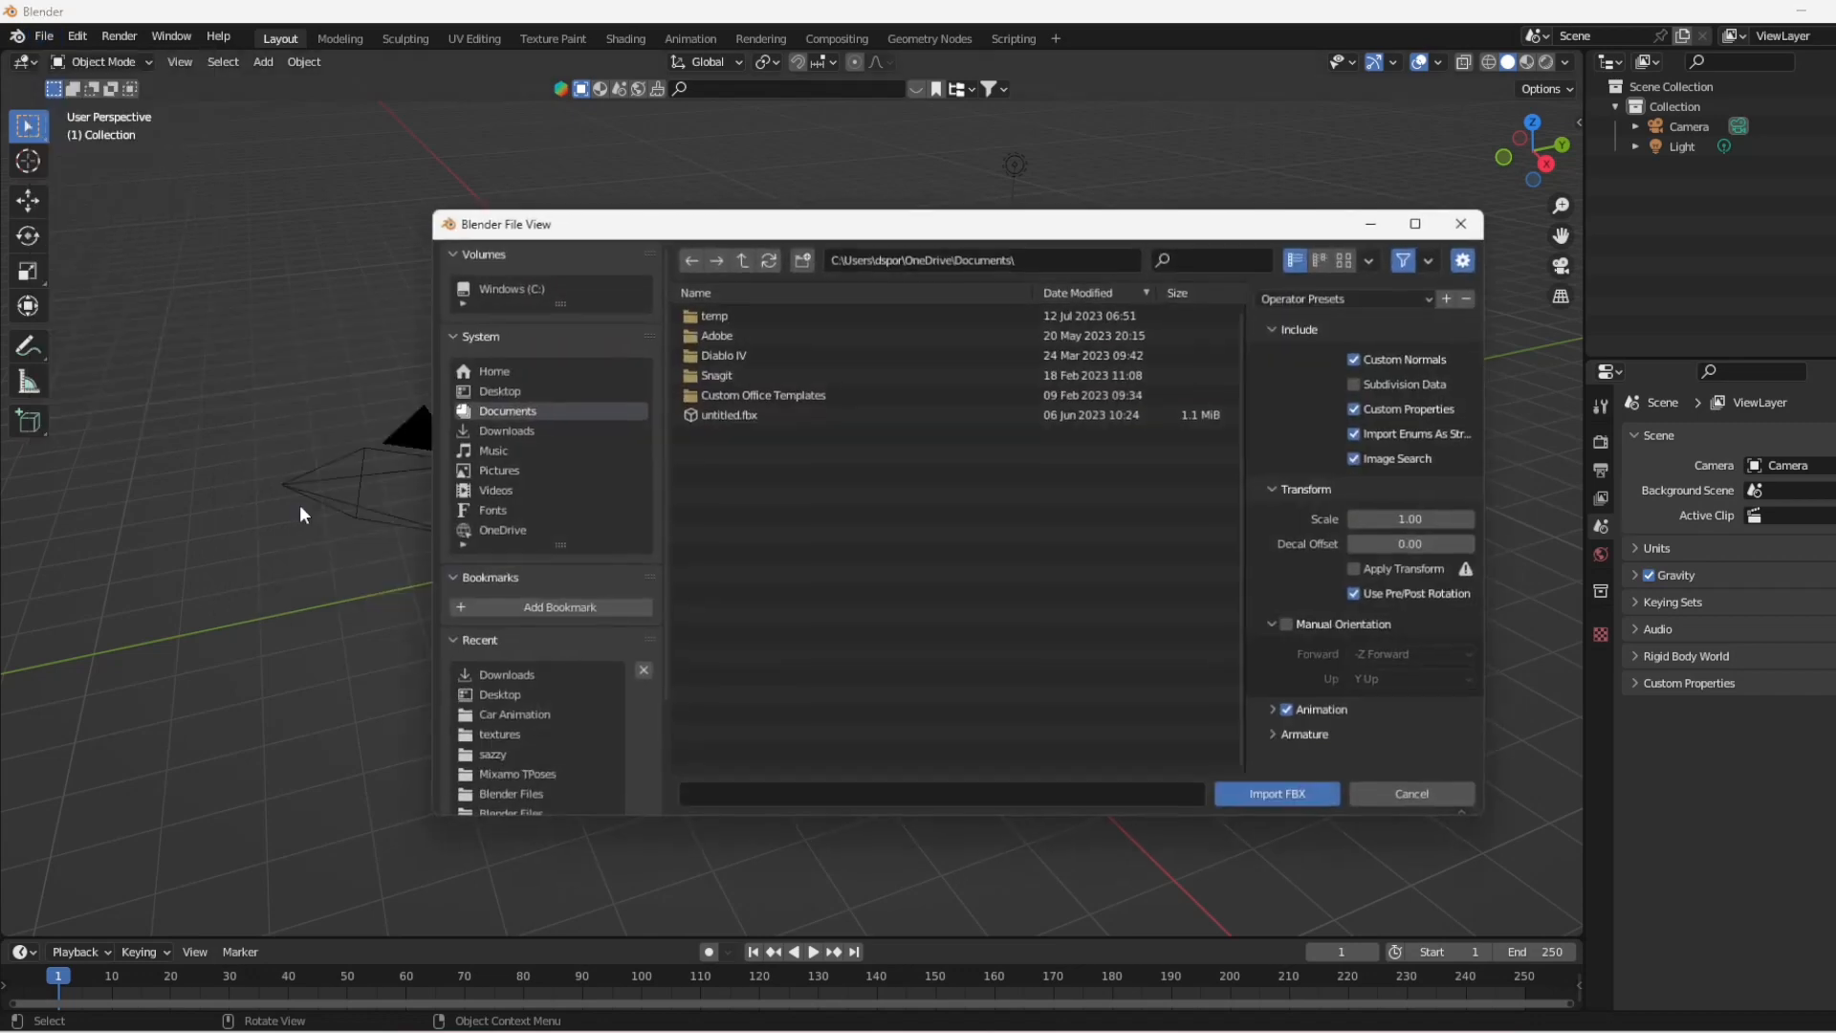
{"action": "left_click", "coordinate": [529, 431]}
{"action": "scroll", "coordinate": [876, 709], "scroll_direction": "down", "scroll_amount": 10}
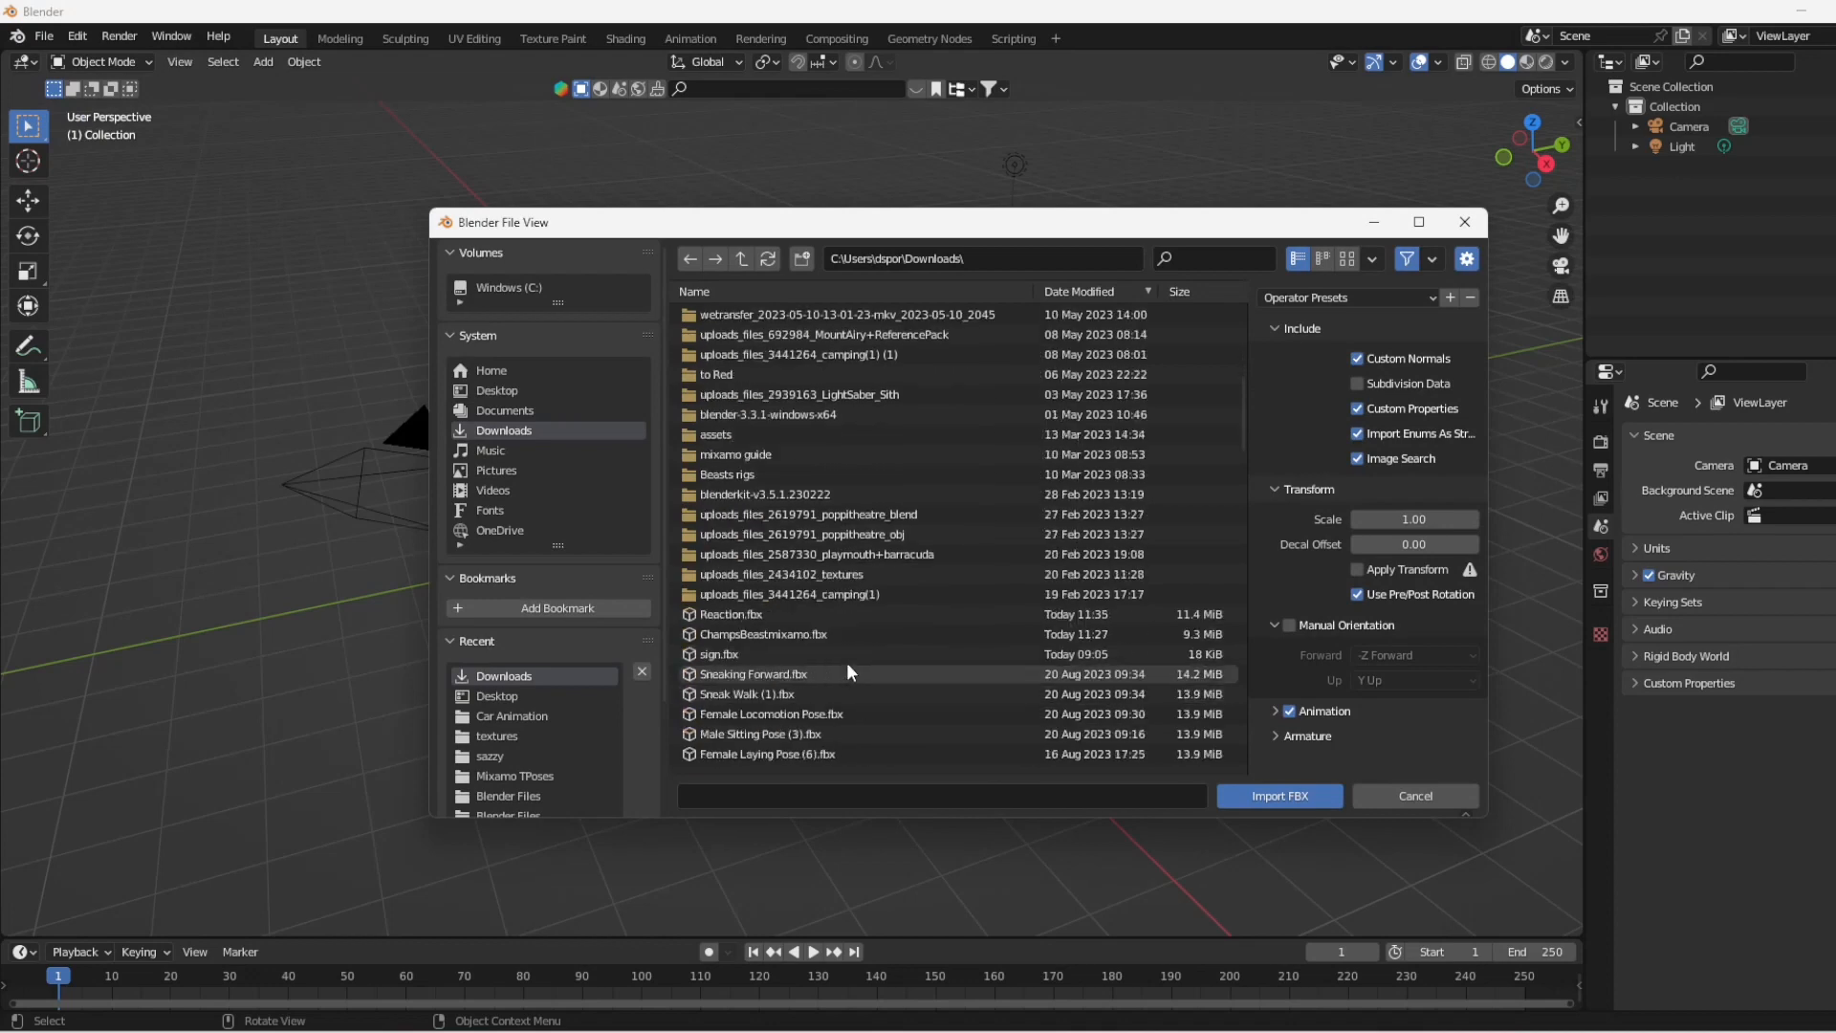
{"action": "double_click", "coordinate": [771, 416]}
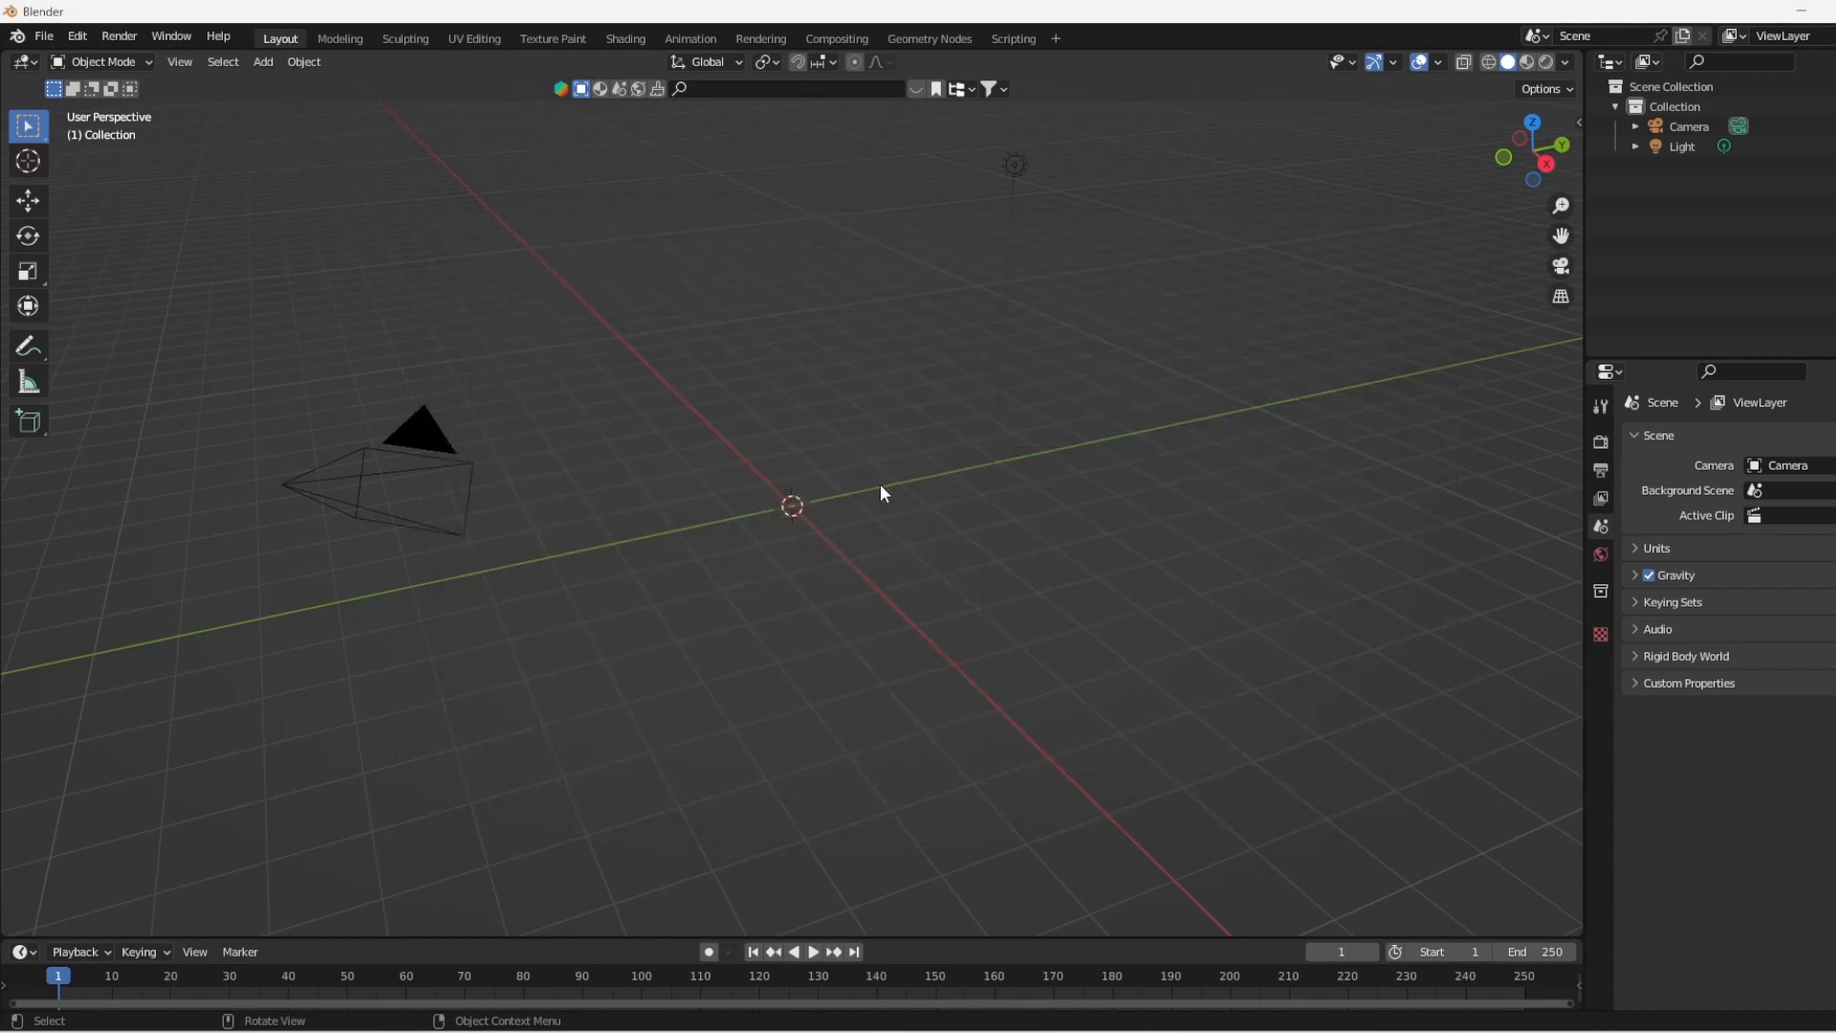
Check the imported character in rendered shading and set the viewport to Material Preview
{"action": "middle_click_drag", "start_coordinate": [875, 490], "coordinate": [1270, 496]}
{"action": "scroll", "coordinate": [870, 392], "scroll_direction": "up", "scroll_amount": 5}
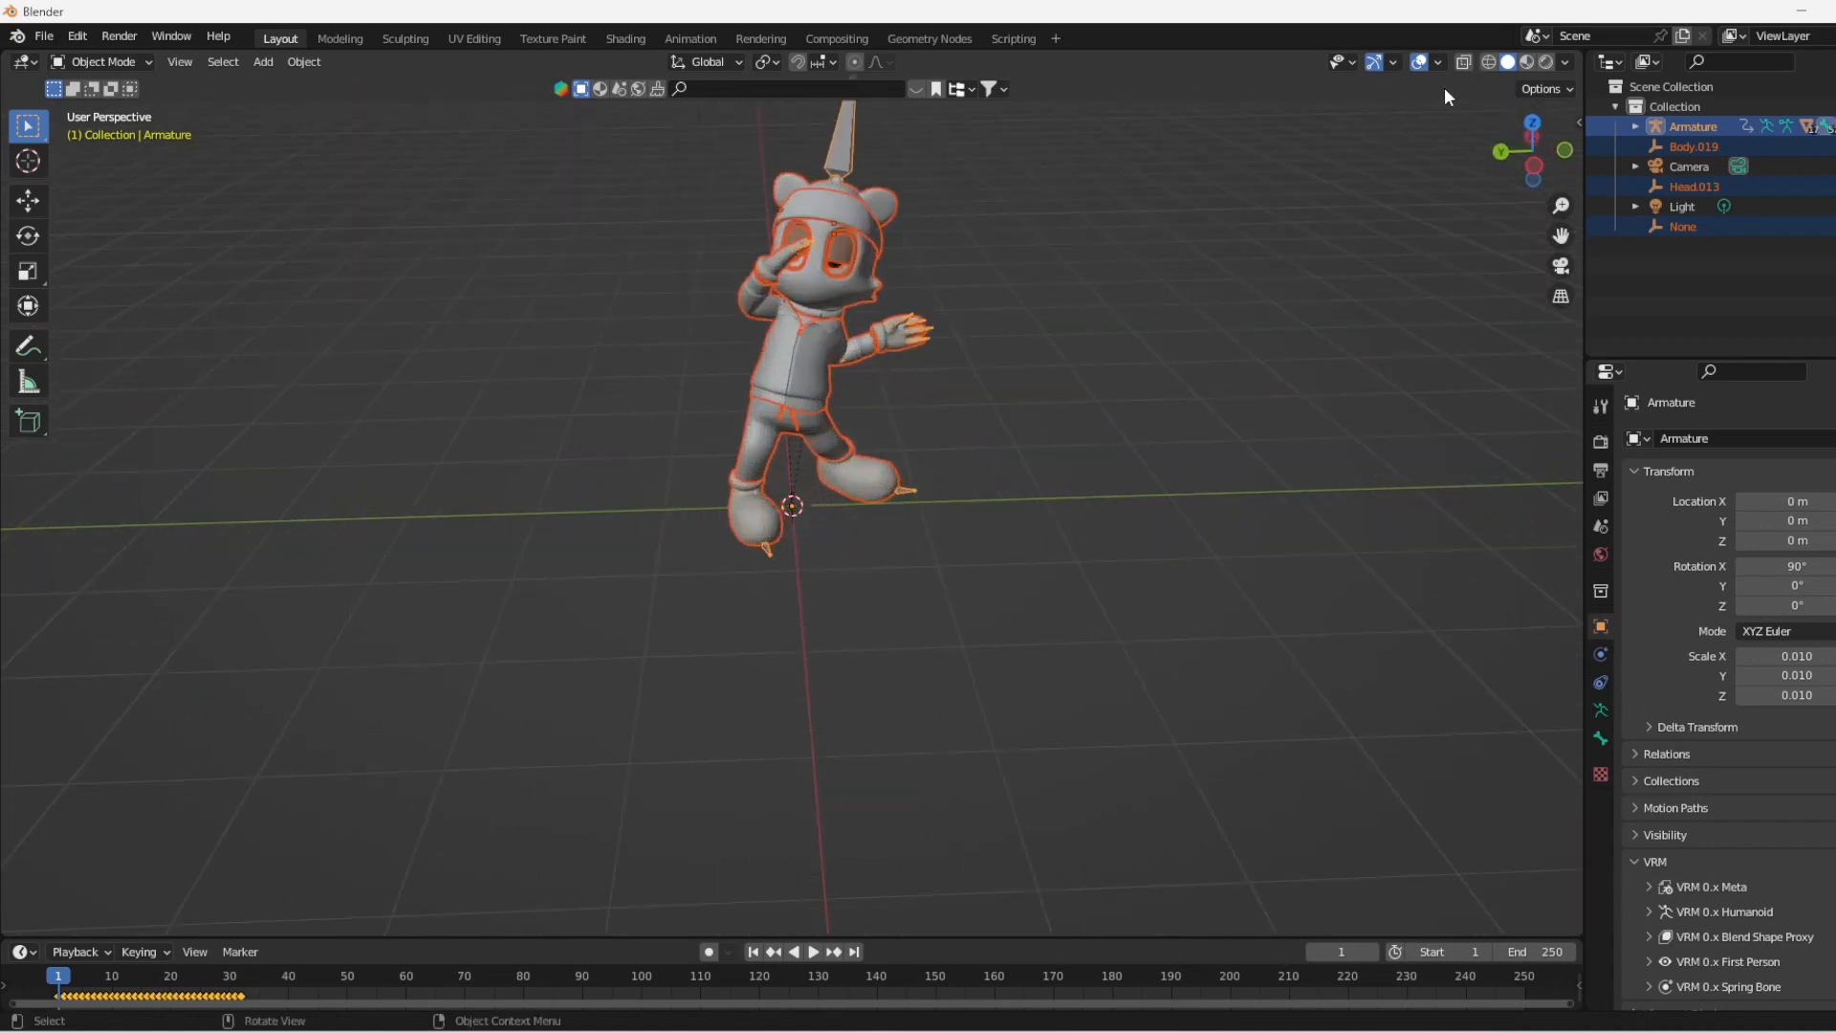
{"action": "left_click", "coordinate": [1528, 61]}
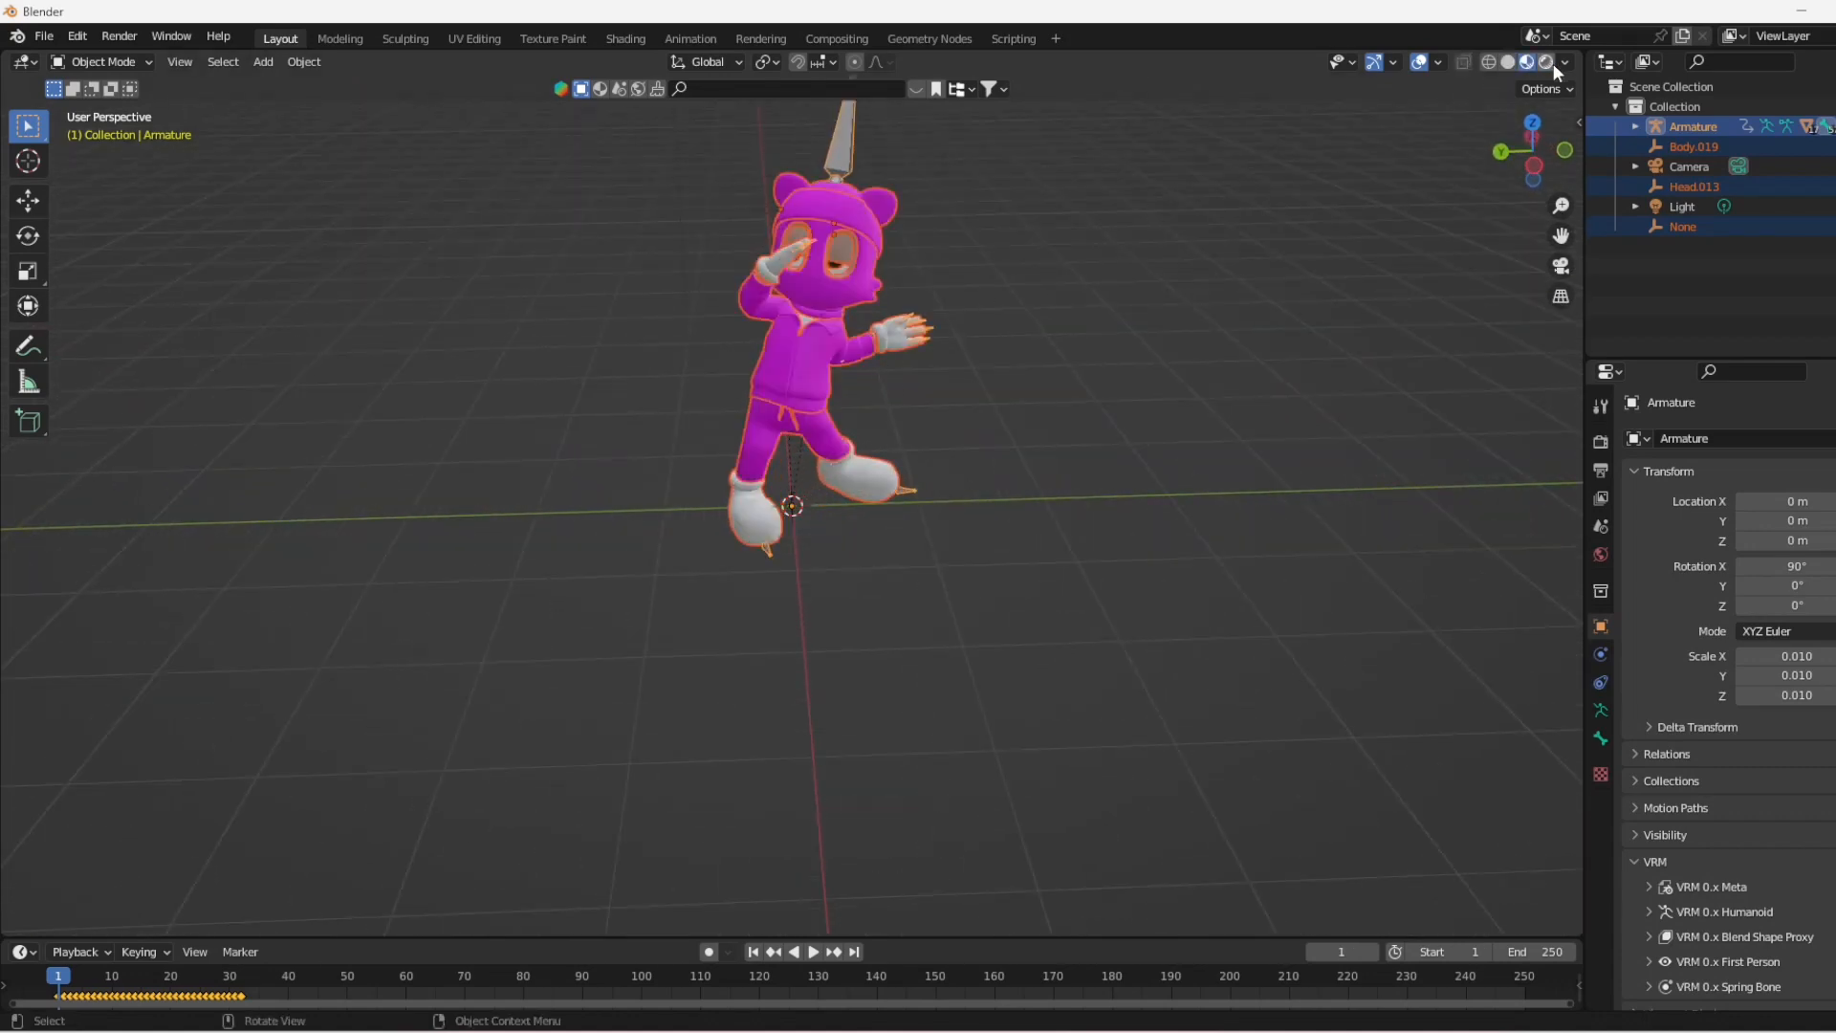
{"action": "left_click", "coordinate": [1547, 63]}
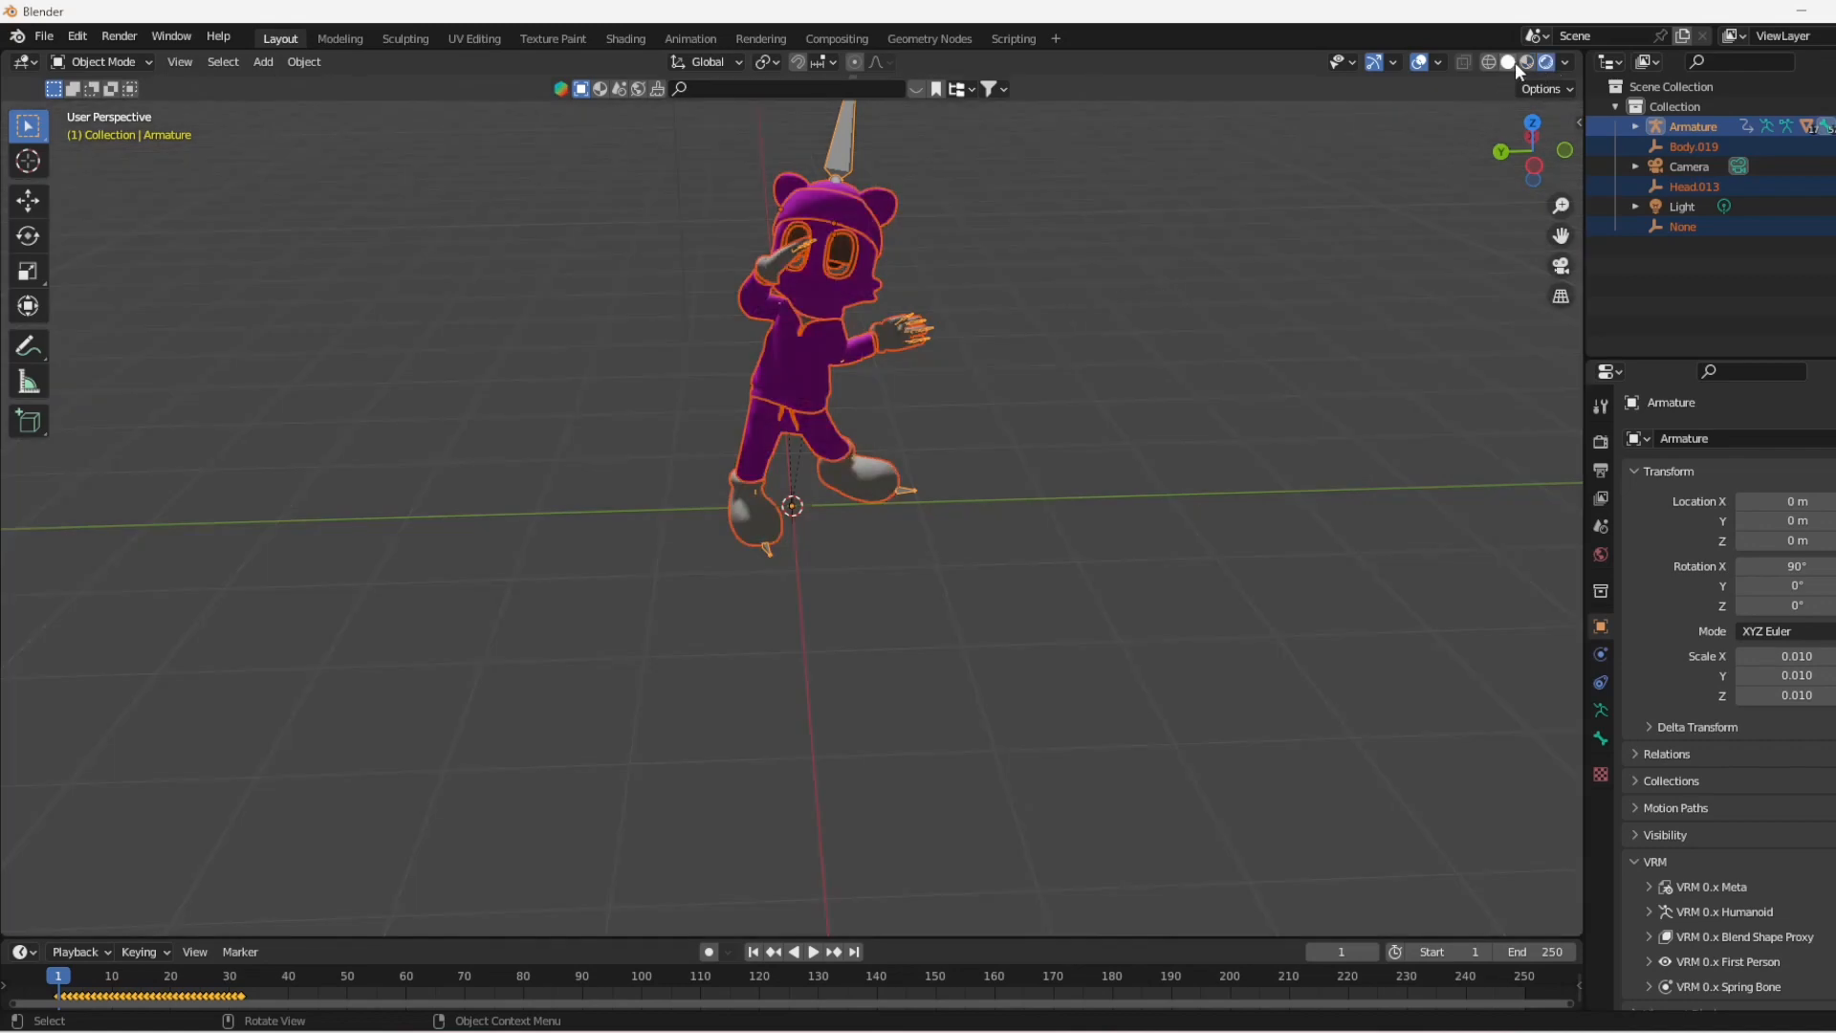
{"action": "left_click", "coordinate": [1527, 62]}
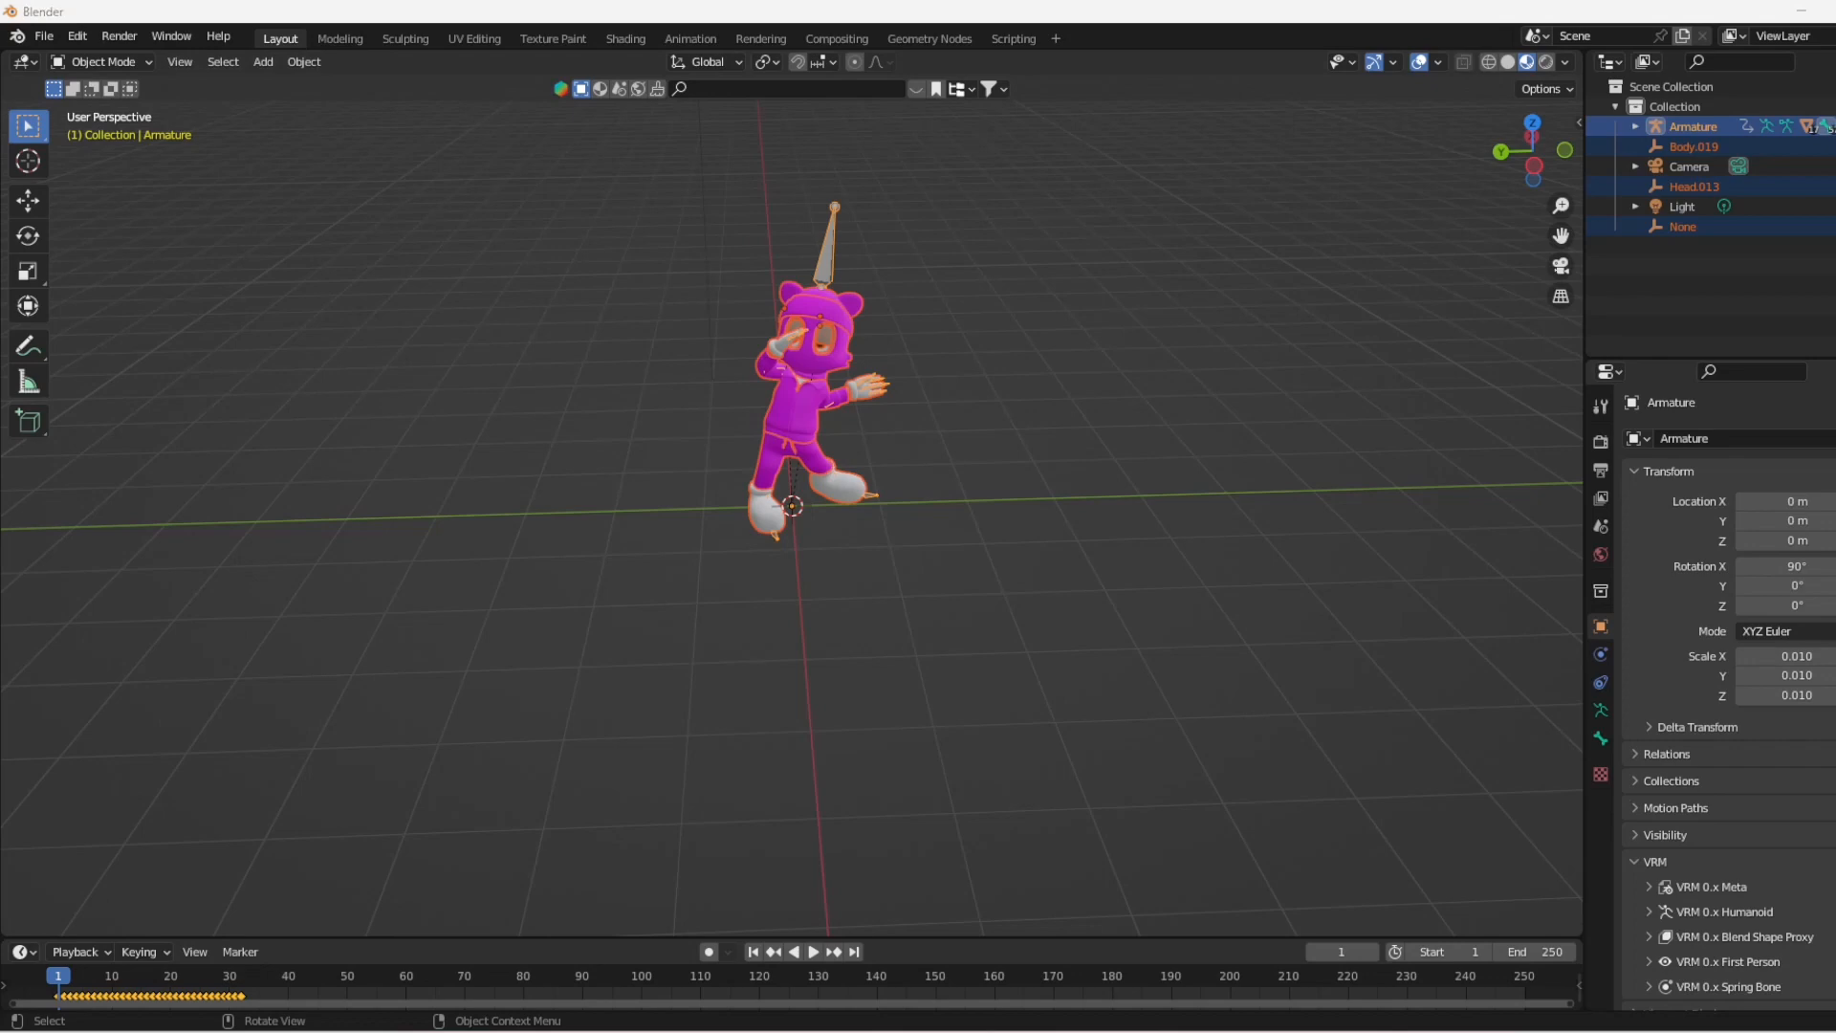
Copy the textured T-pose character from 1846 (5).blend into the Reaction scene and move it along the Y axis beside the animated character
{"action": "left_click_drag", "start_coordinate": [0, 72], "coordinate": [1140, 235]}
{"action": "left_click_drag", "start_coordinate": [551, 361], "coordinate": [1030, 713]}
{"action": "key", "text": "ctrl"}
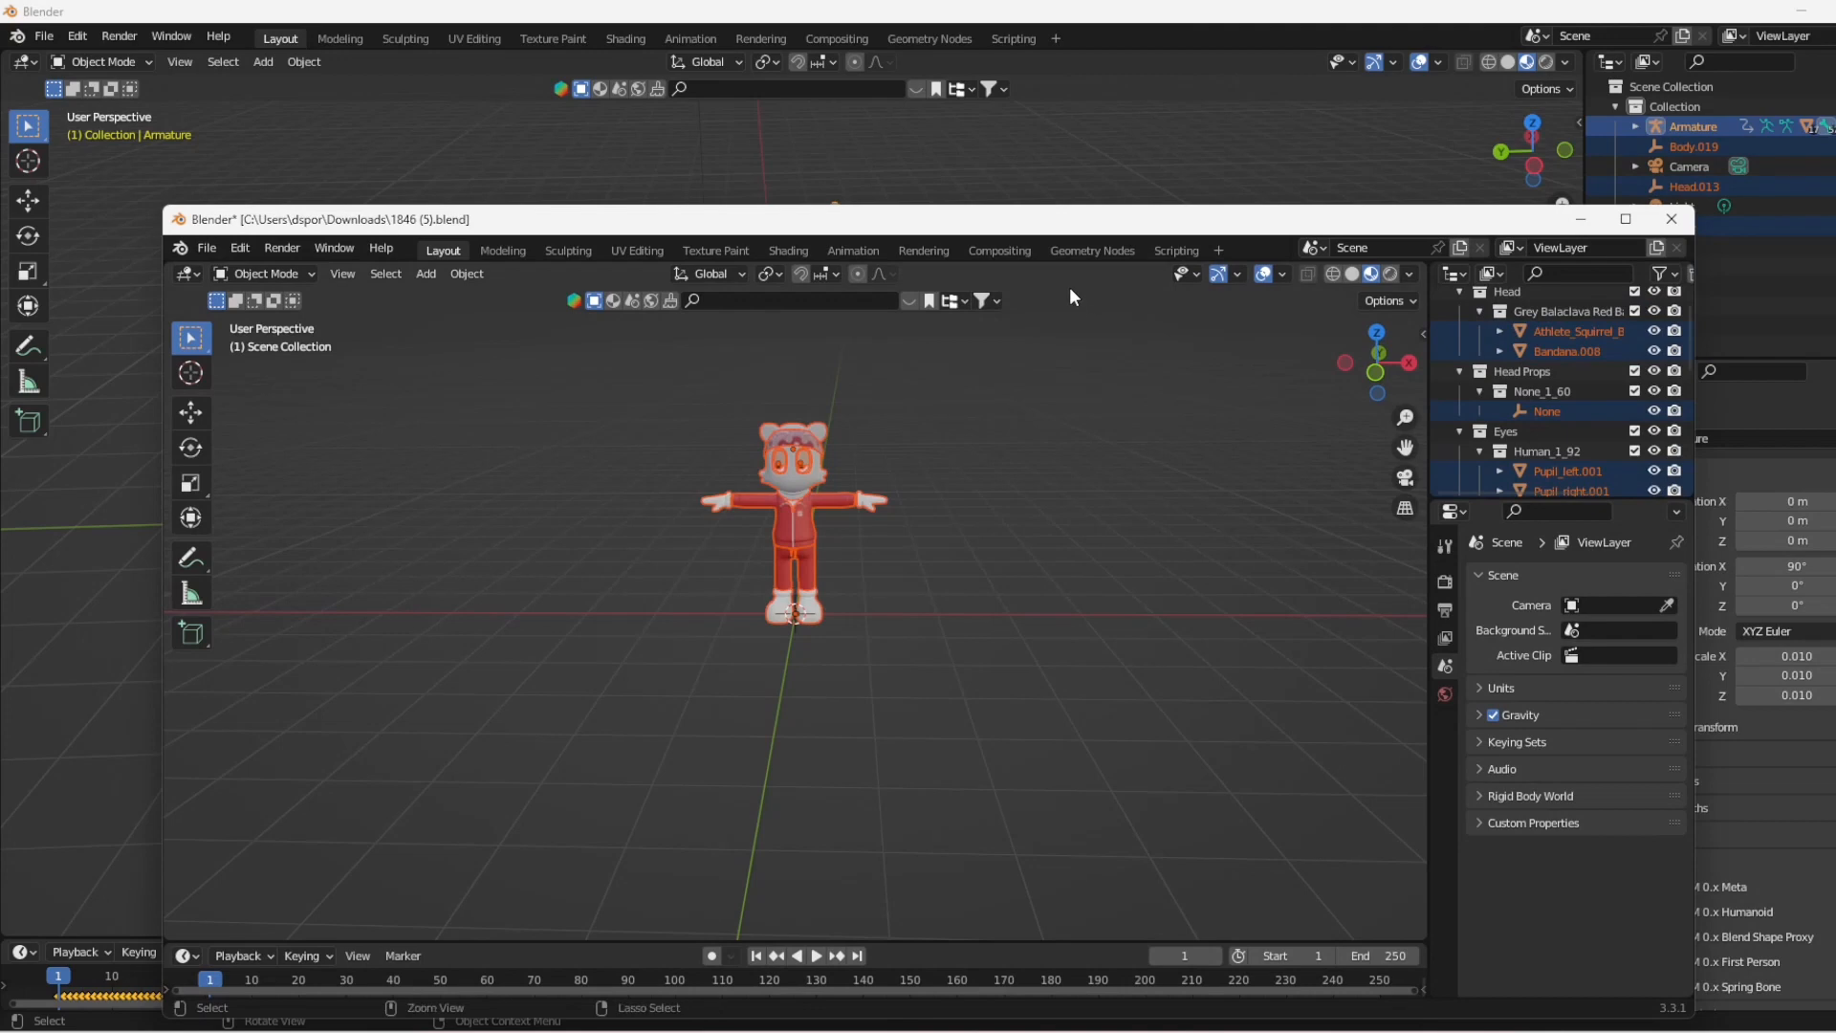
{"action": "left_click_drag", "start_coordinate": [1093, 216], "coordinate": [0, 167]}
{"action": "left_click", "coordinate": [1087, 398]}
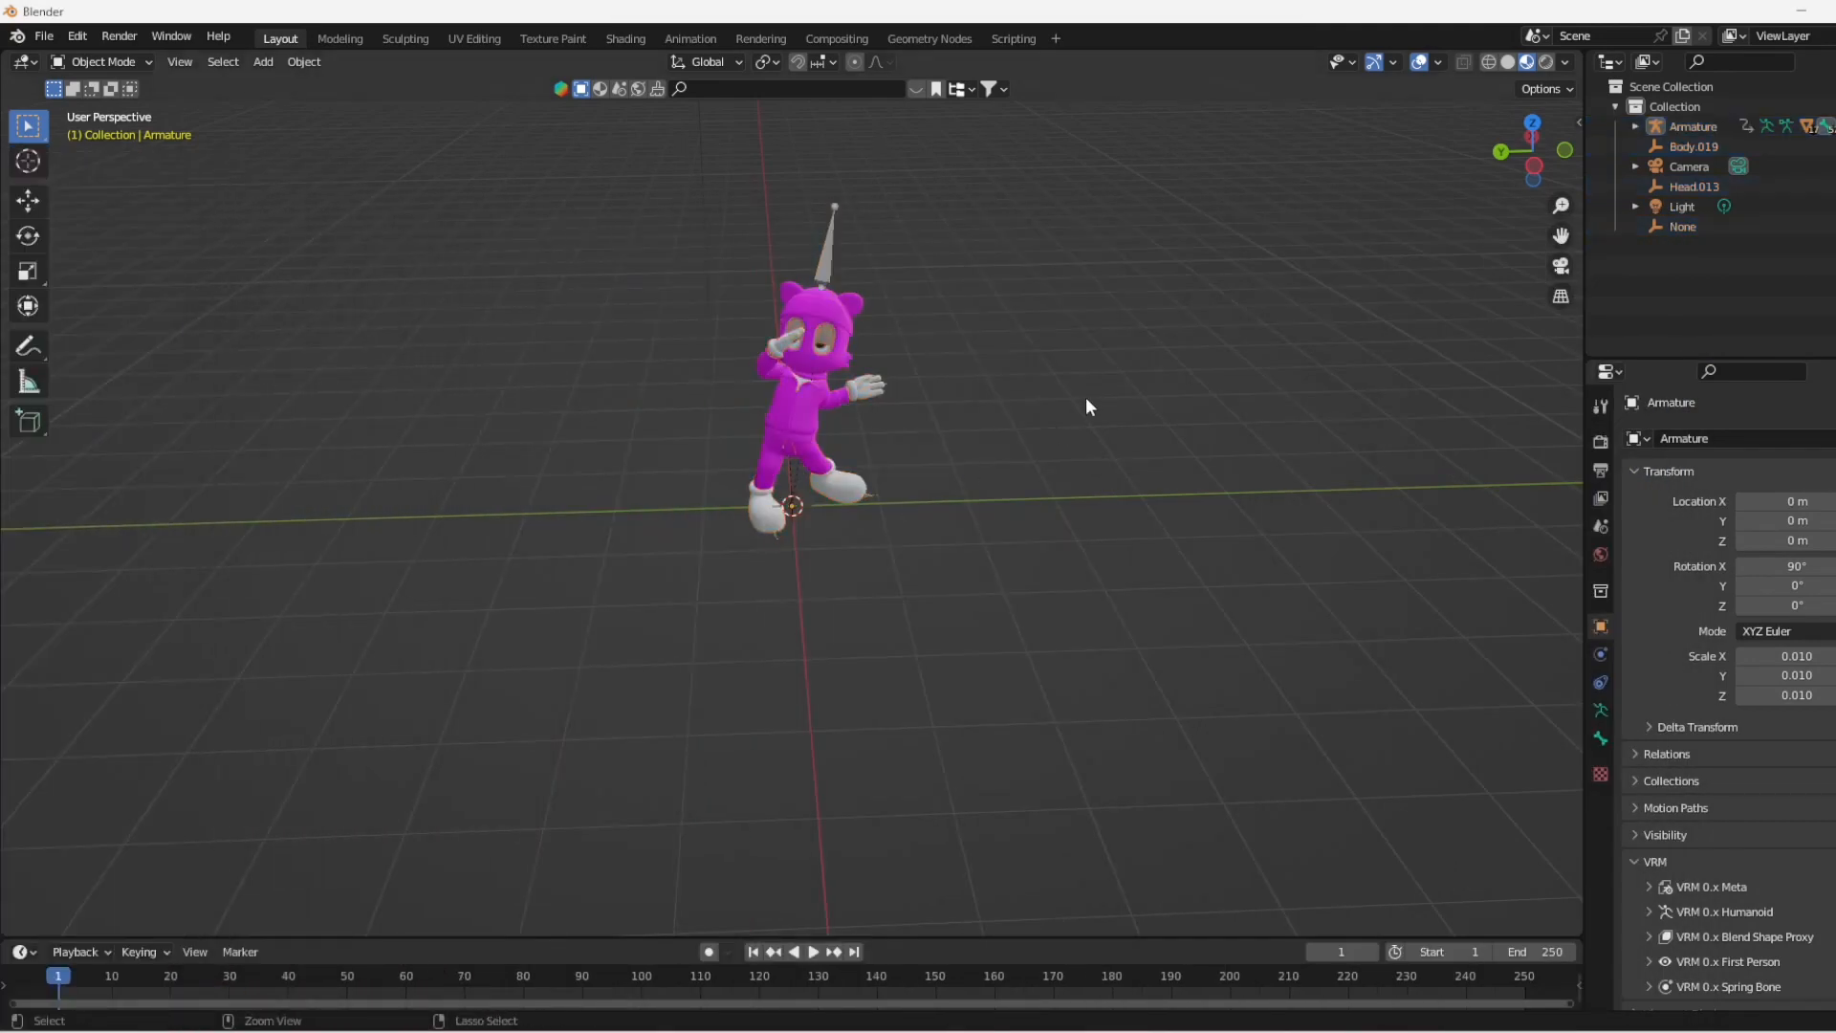
{"action": "key", "text": "ctrl+v"}
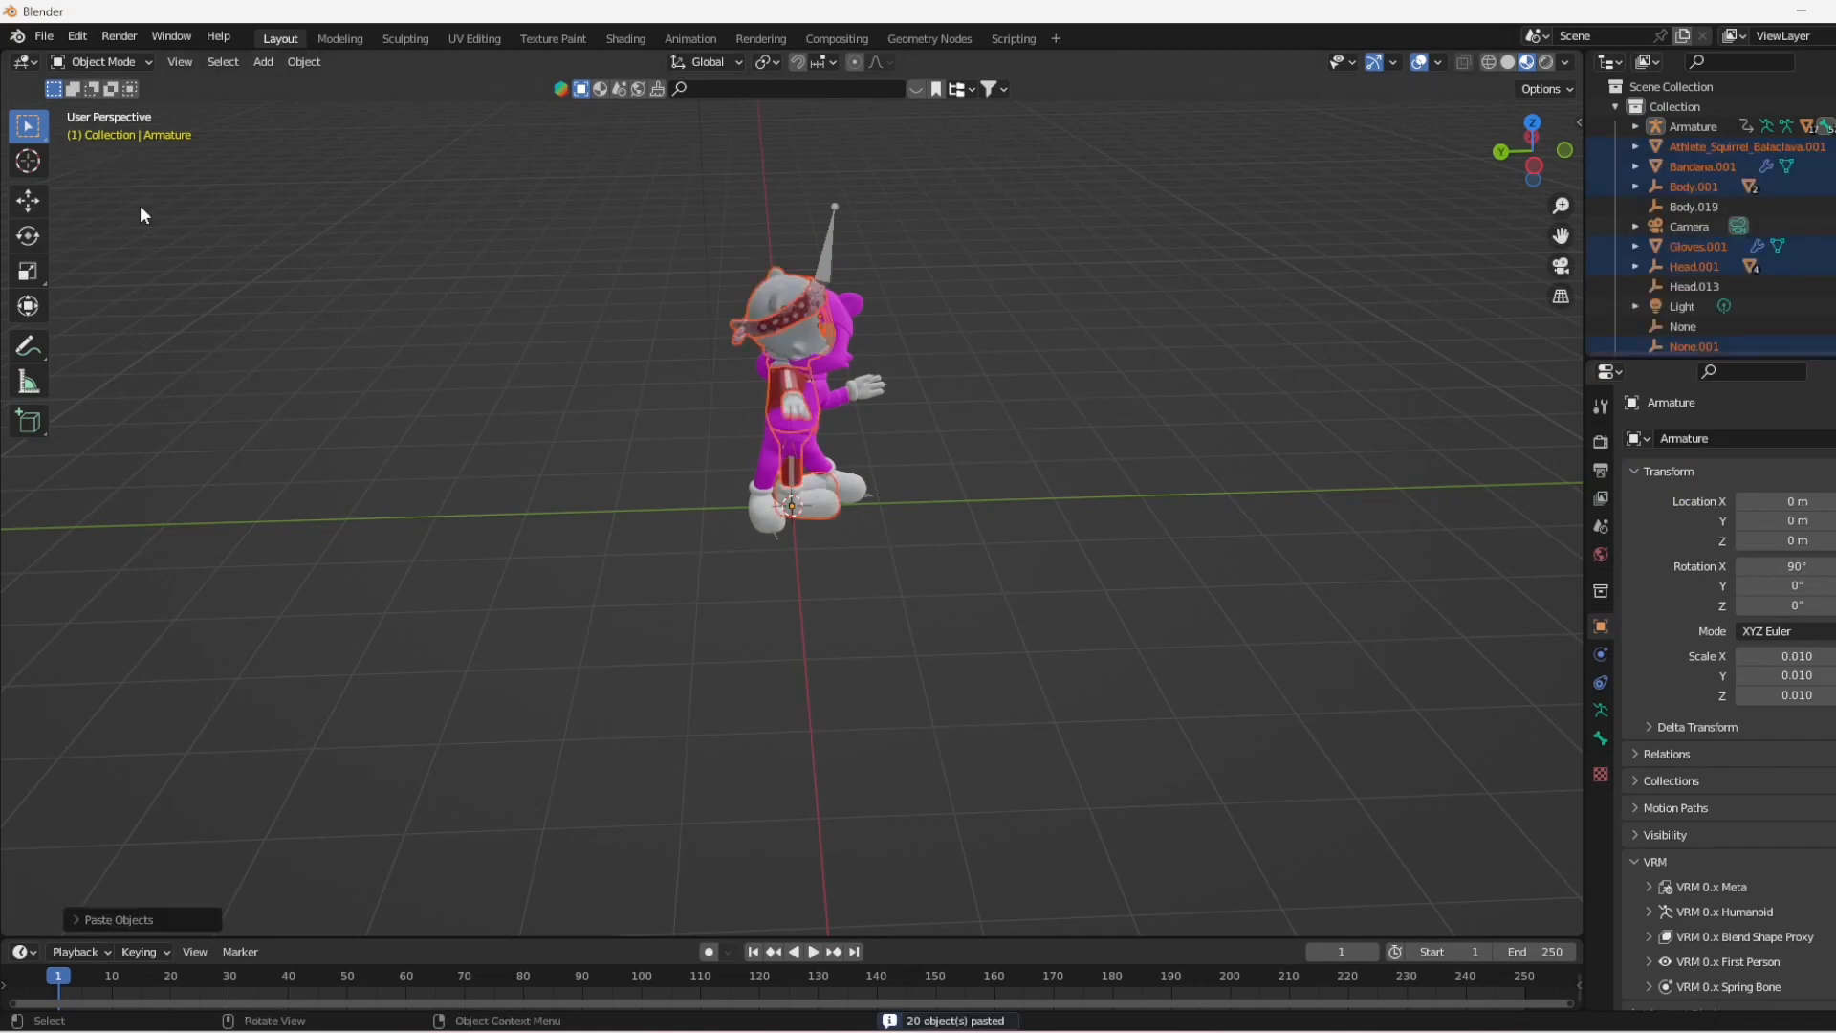
{"action": "left_click", "coordinate": [46, 202]}
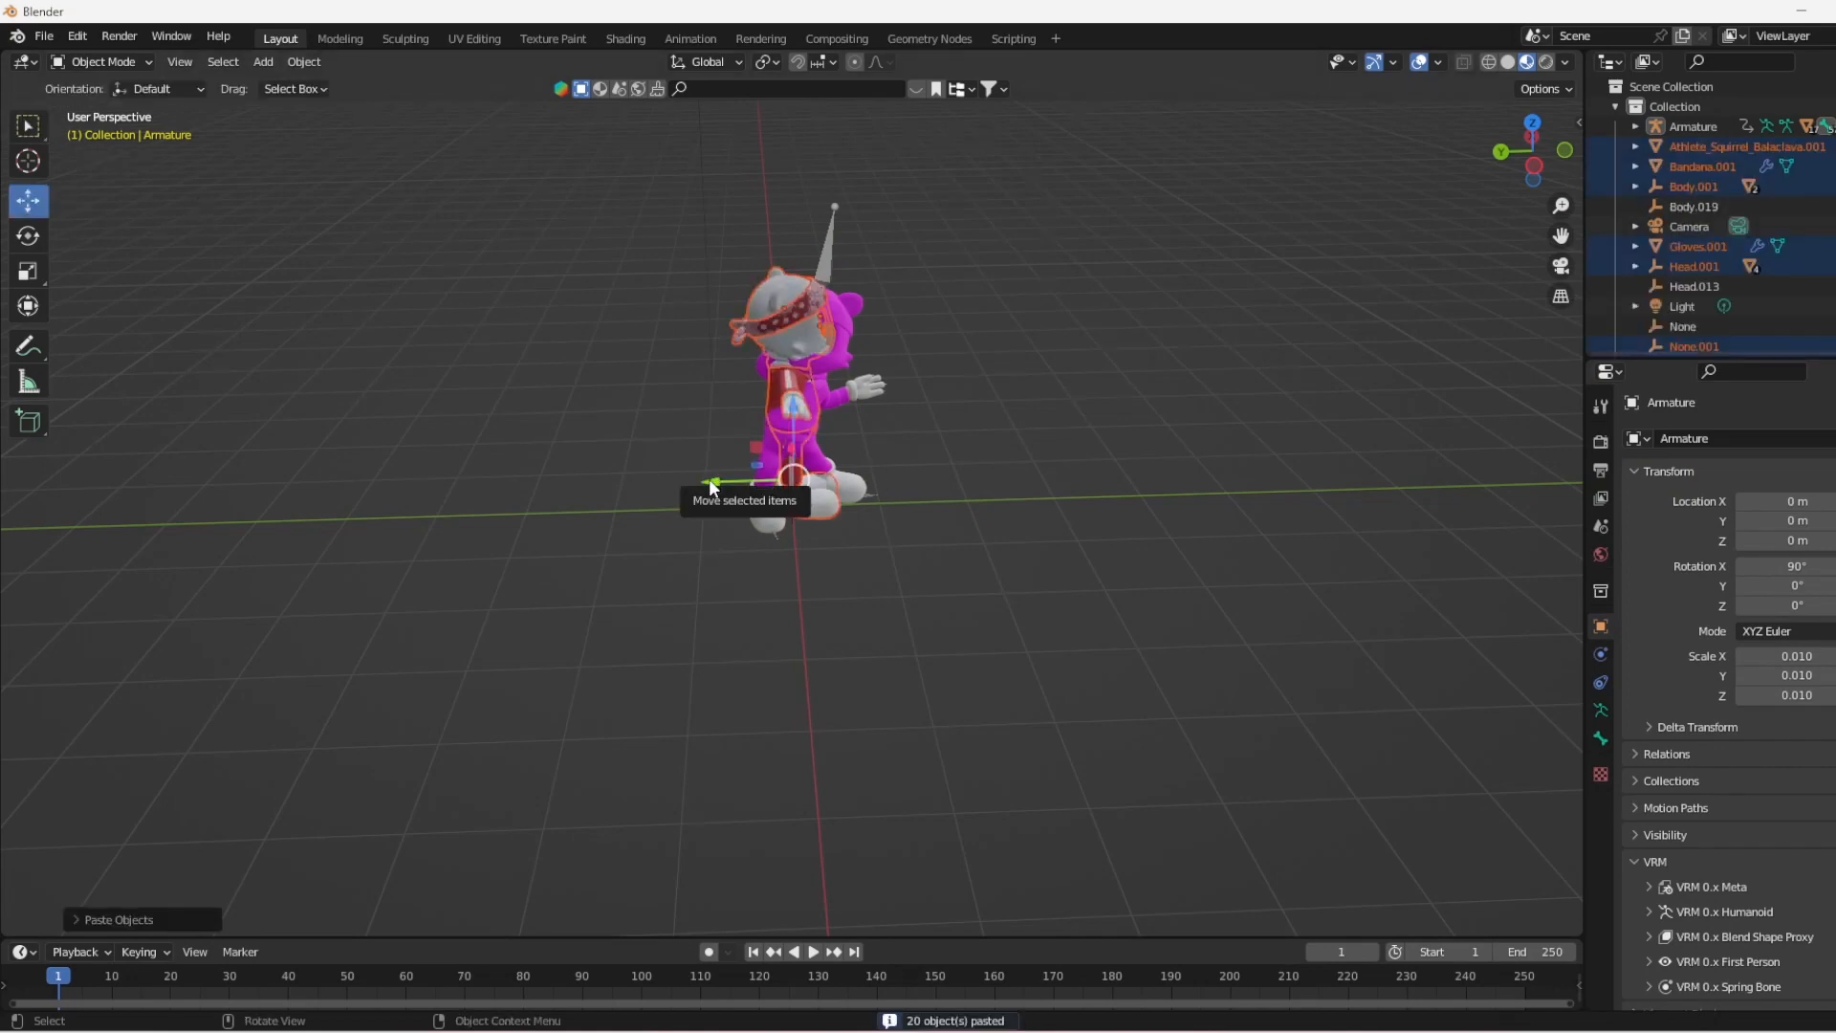
{"action": "left_click_drag", "start_coordinate": [713, 483], "coordinate": [382, 445]}
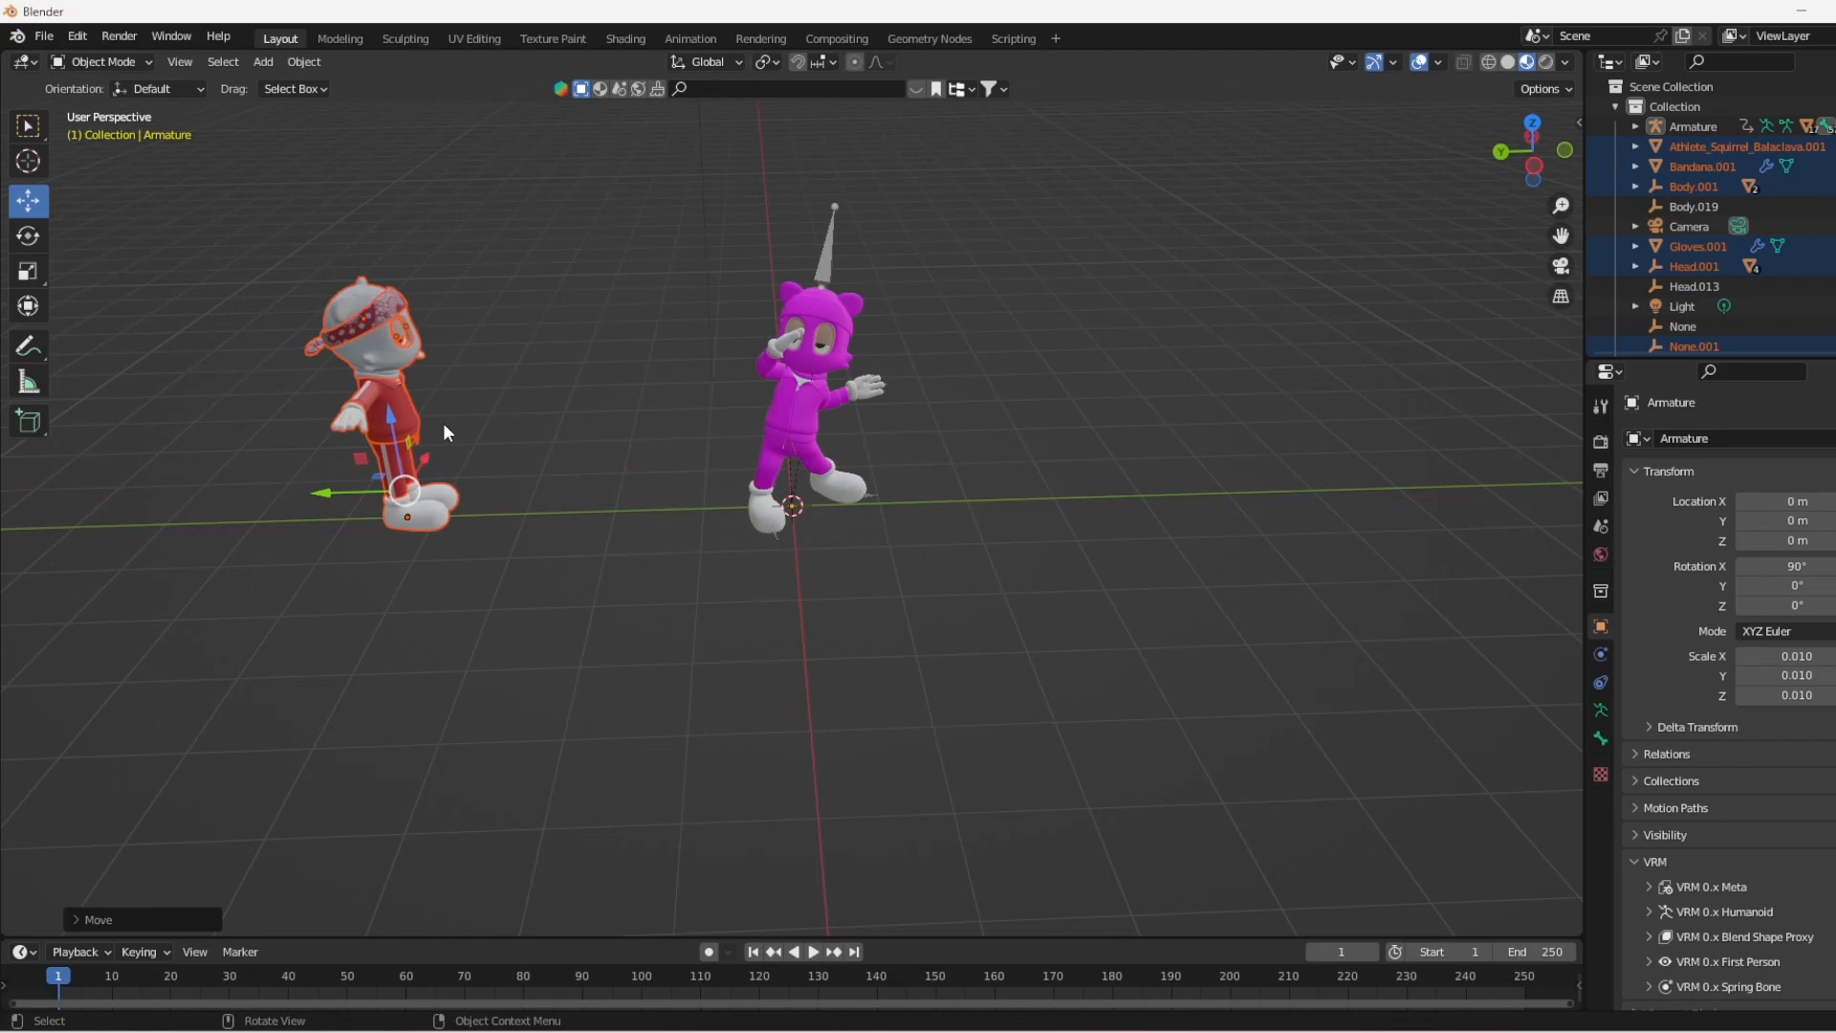
Assign RED TRACK TOP.001 to the animated character's track jacket and RED TRACKSUIT PANTS.001 to its pants
{"action": "left_click", "coordinate": [808, 424]}
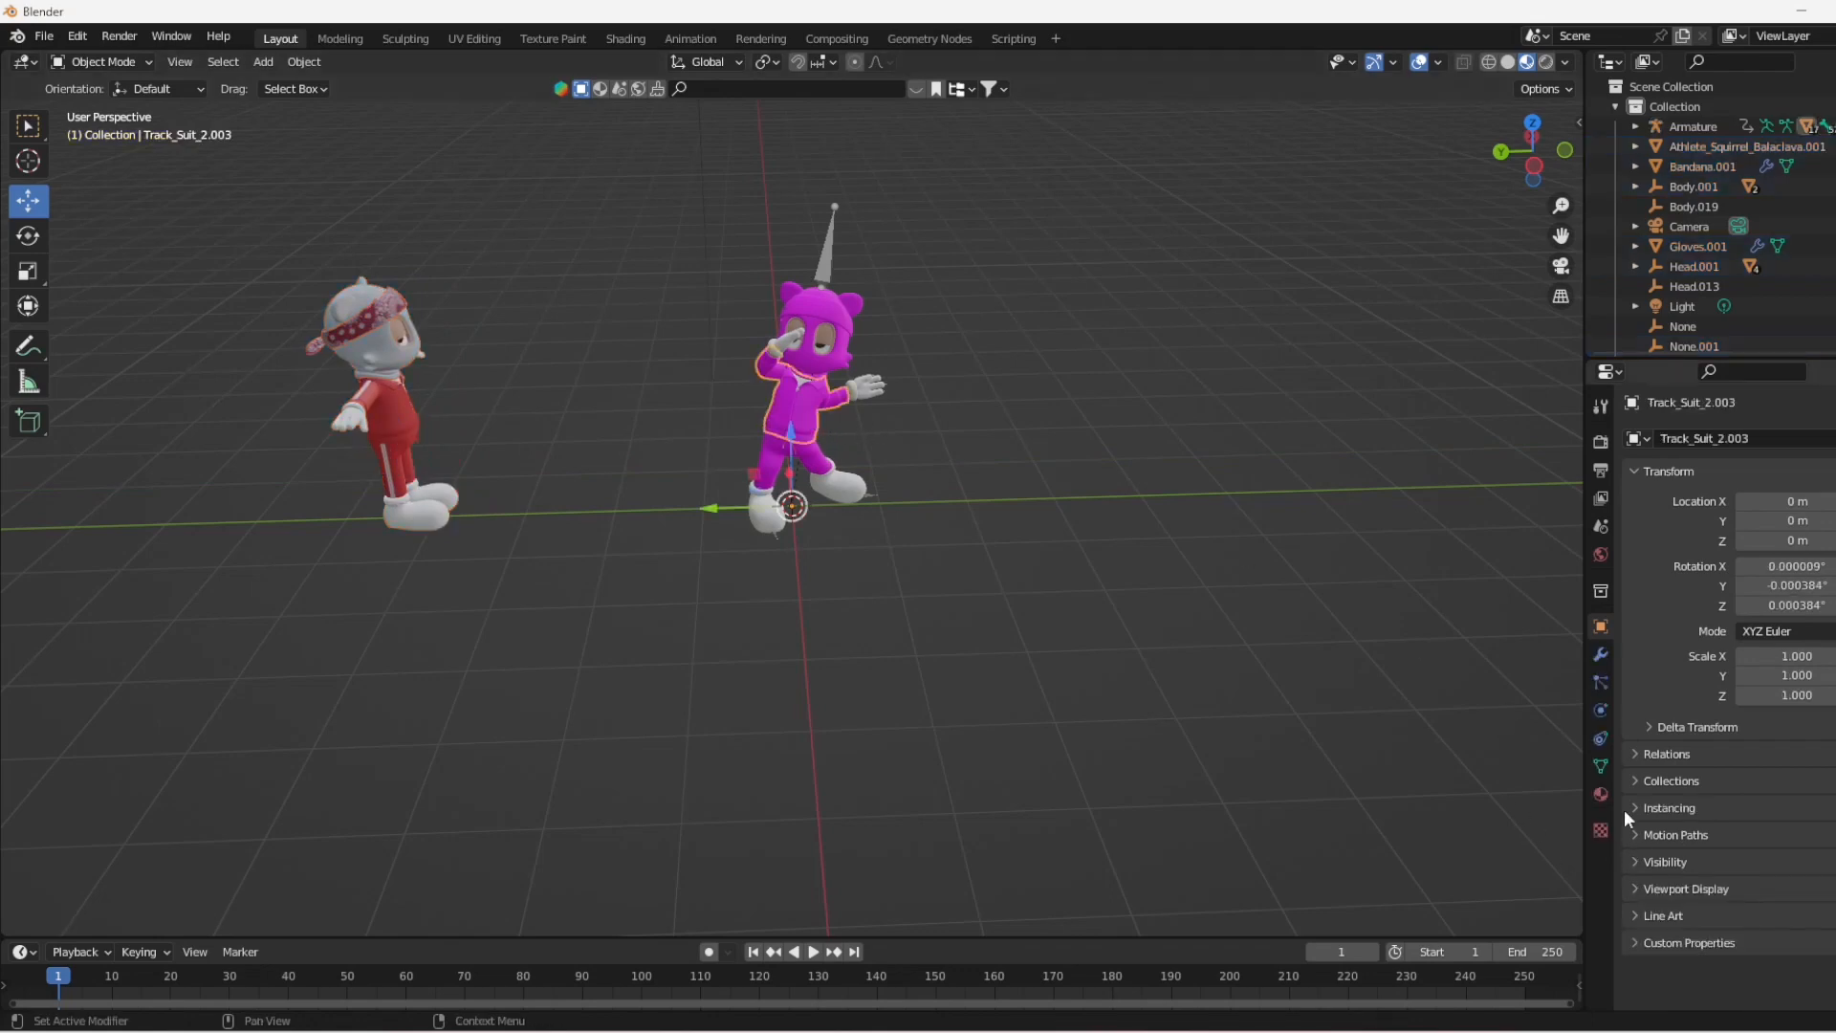
{"action": "left_click", "coordinate": [1600, 792]}
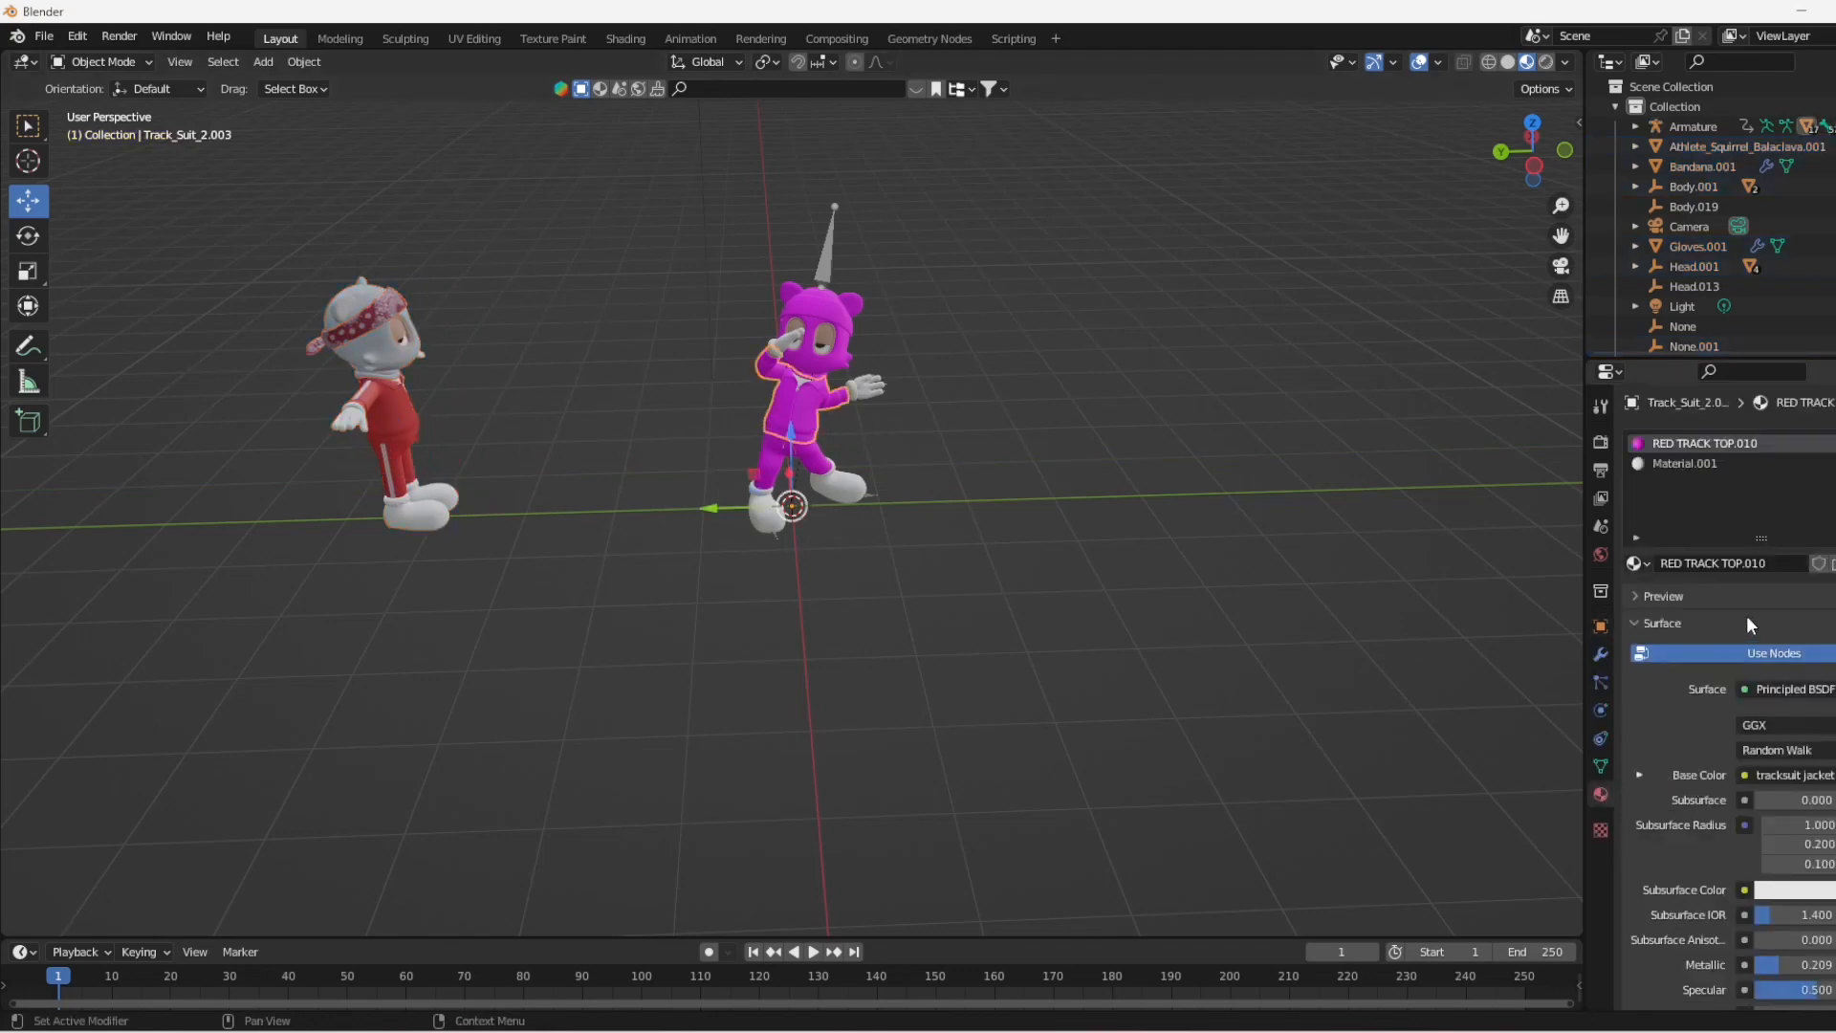
{"action": "left_click", "coordinate": [1641, 563]}
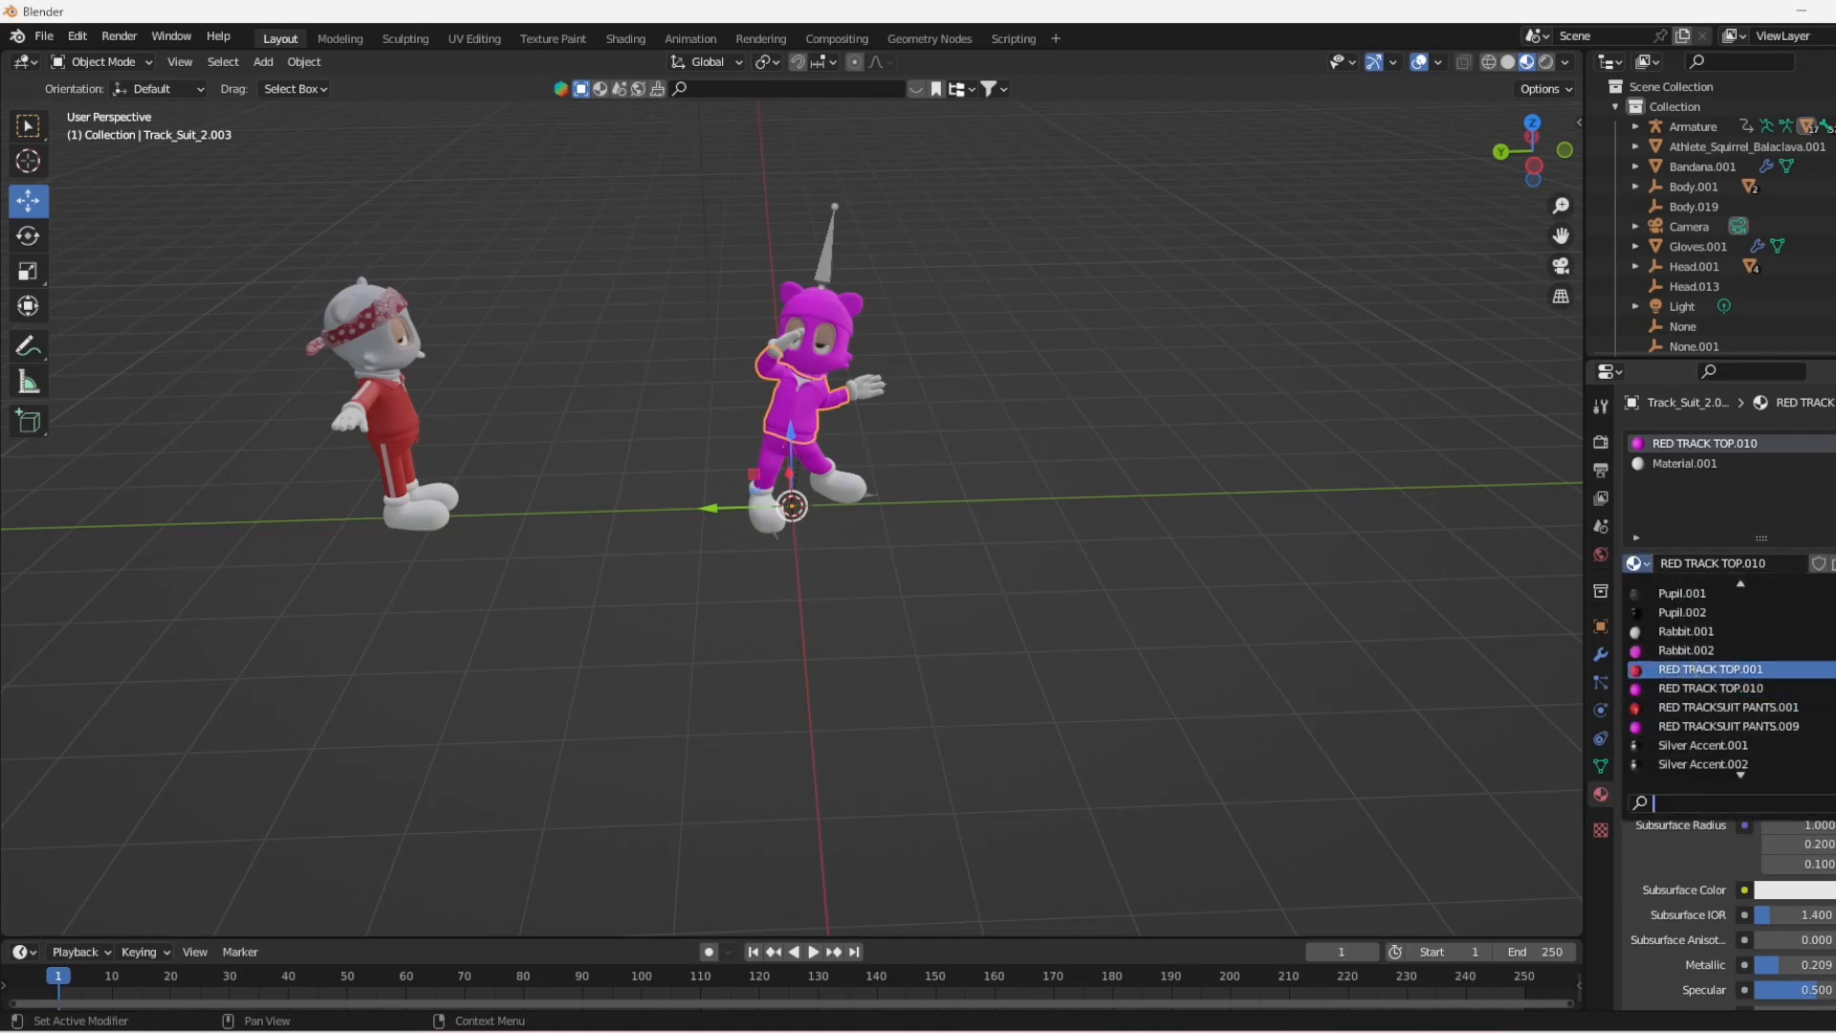
{"action": "left_click", "coordinate": [1694, 670]}
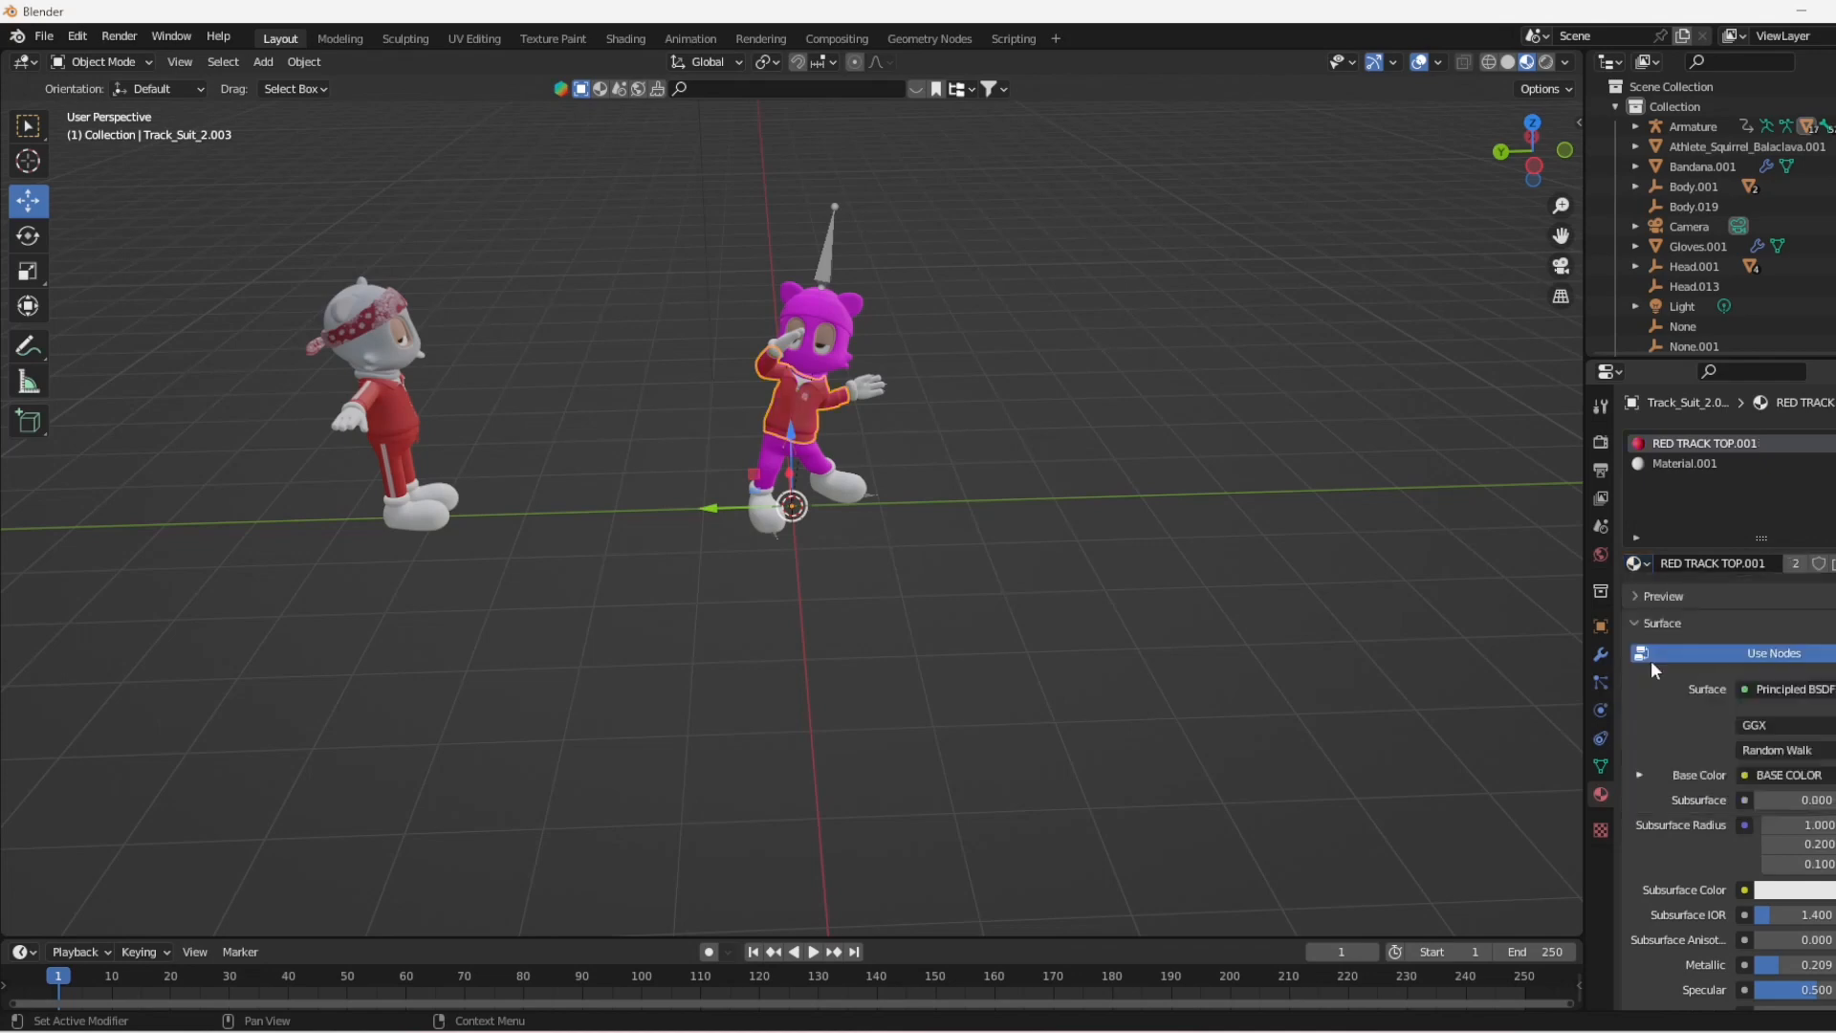
{"action": "left_click", "coordinate": [774, 457]}
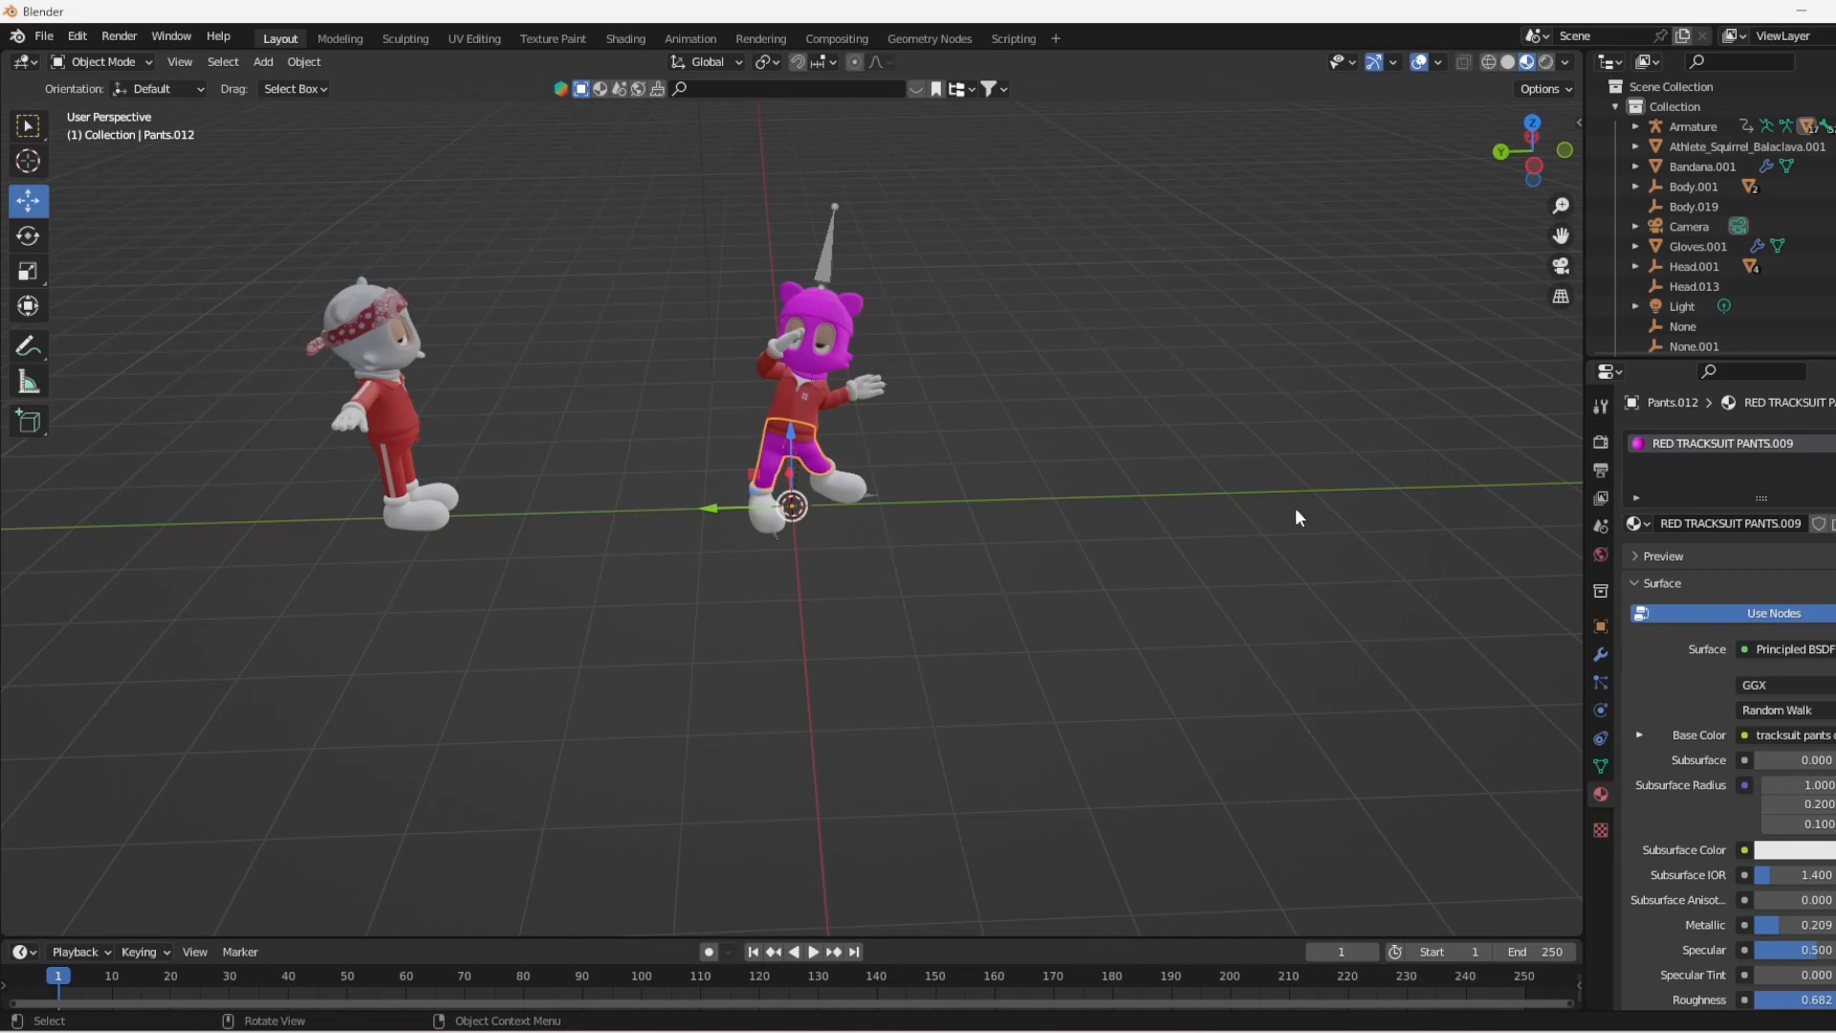
{"action": "left_click", "coordinate": [1637, 523]}
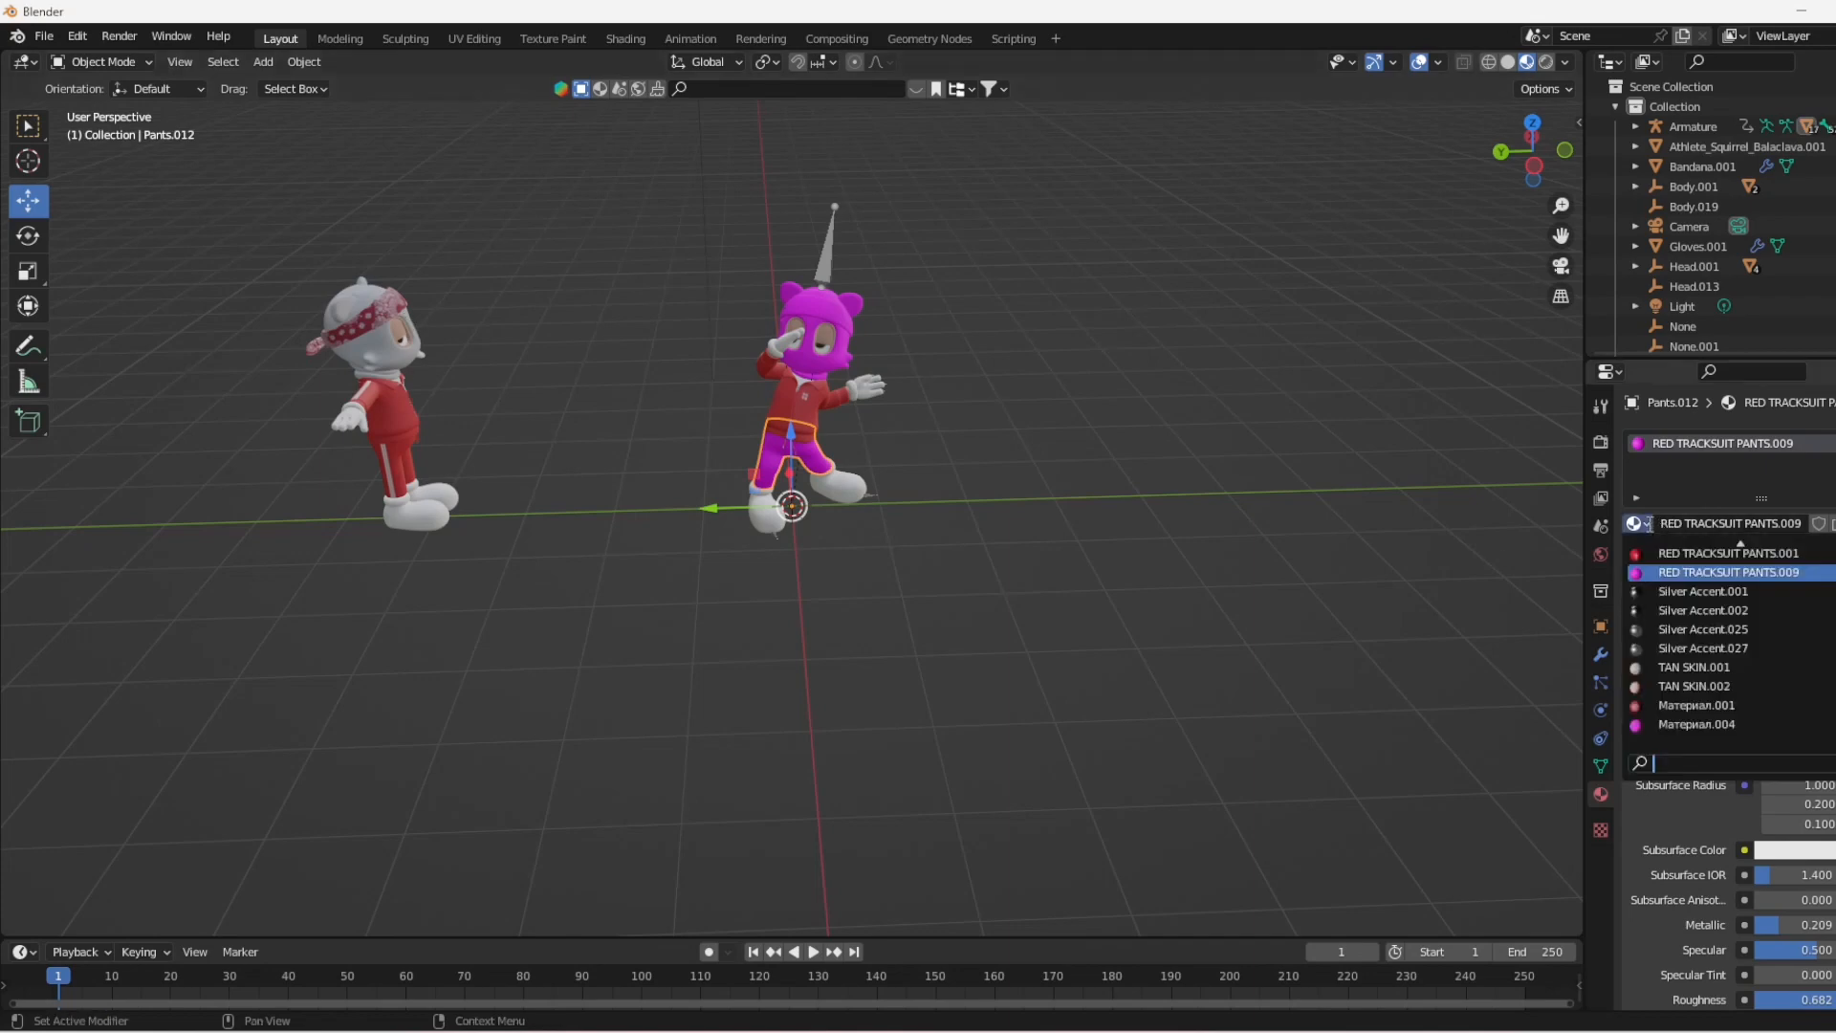
{"action": "left_click", "coordinate": [1688, 553]}
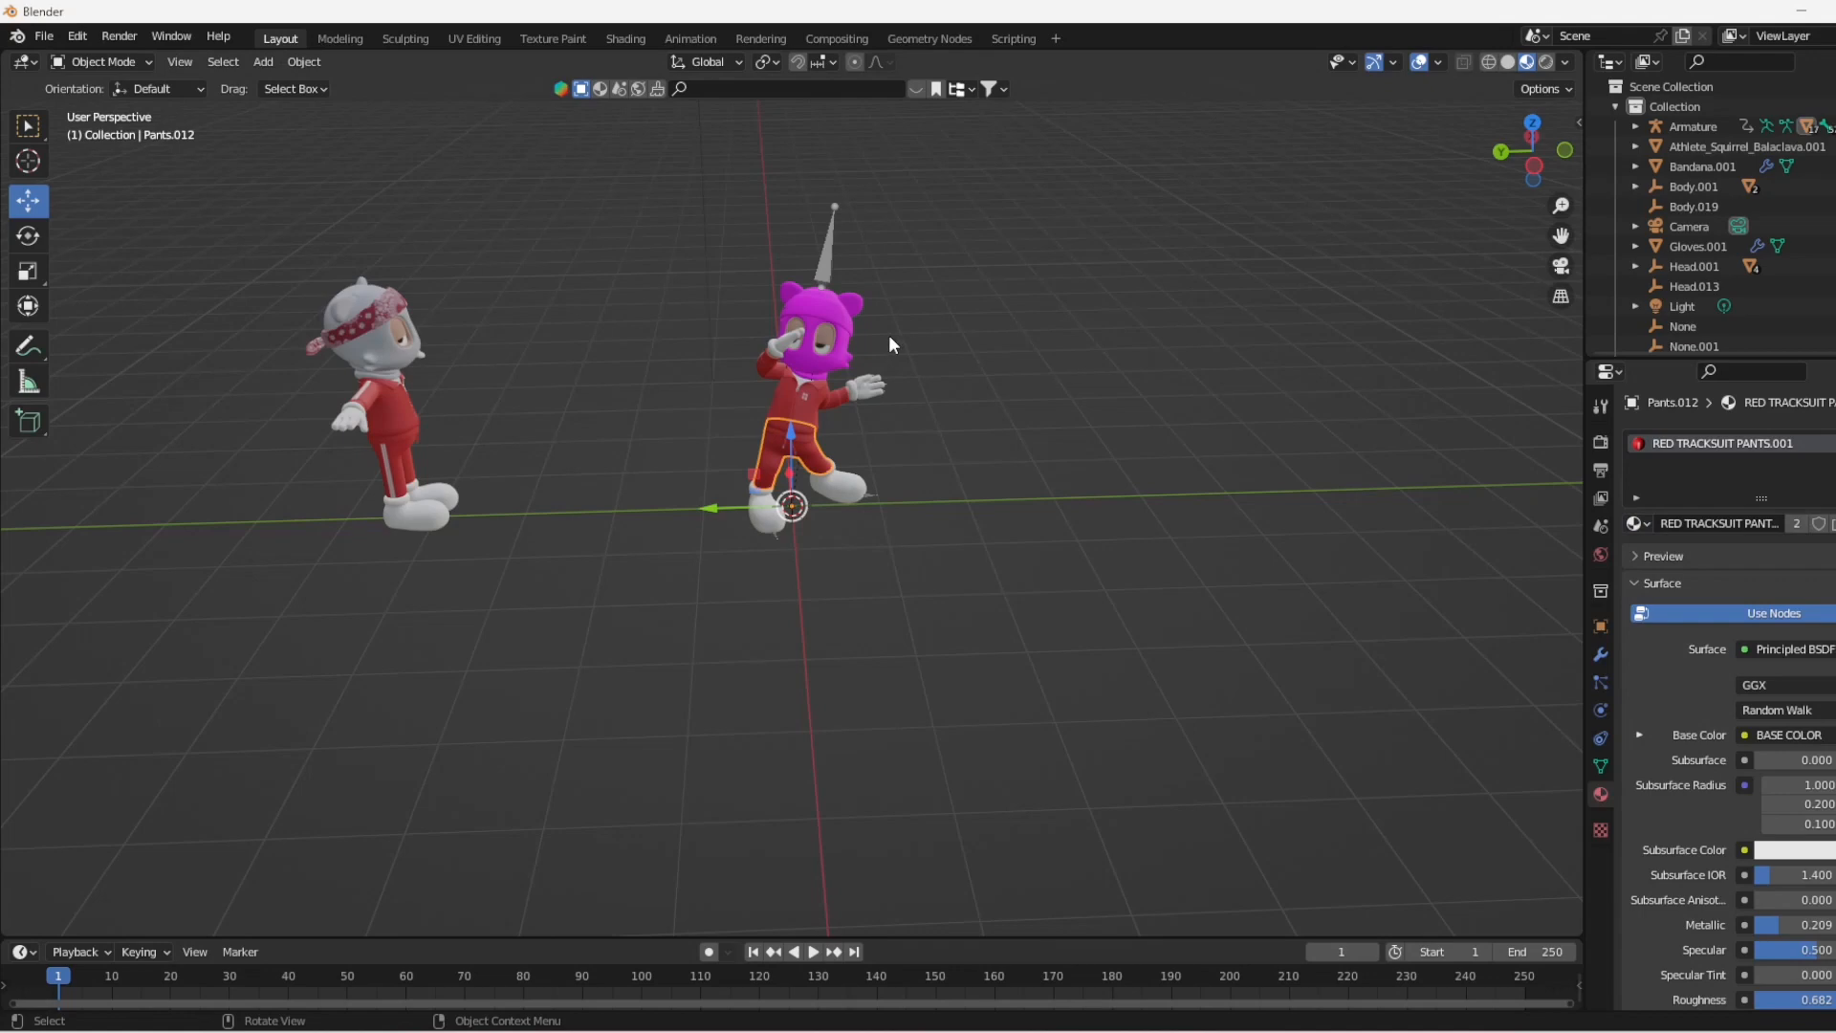
Assign material Материал.001 to the animated character's bandana and Rabbit.001 to its balaclava
{"action": "left_click", "coordinate": [816, 327]}
{"action": "left_click", "coordinate": [1655, 523]}
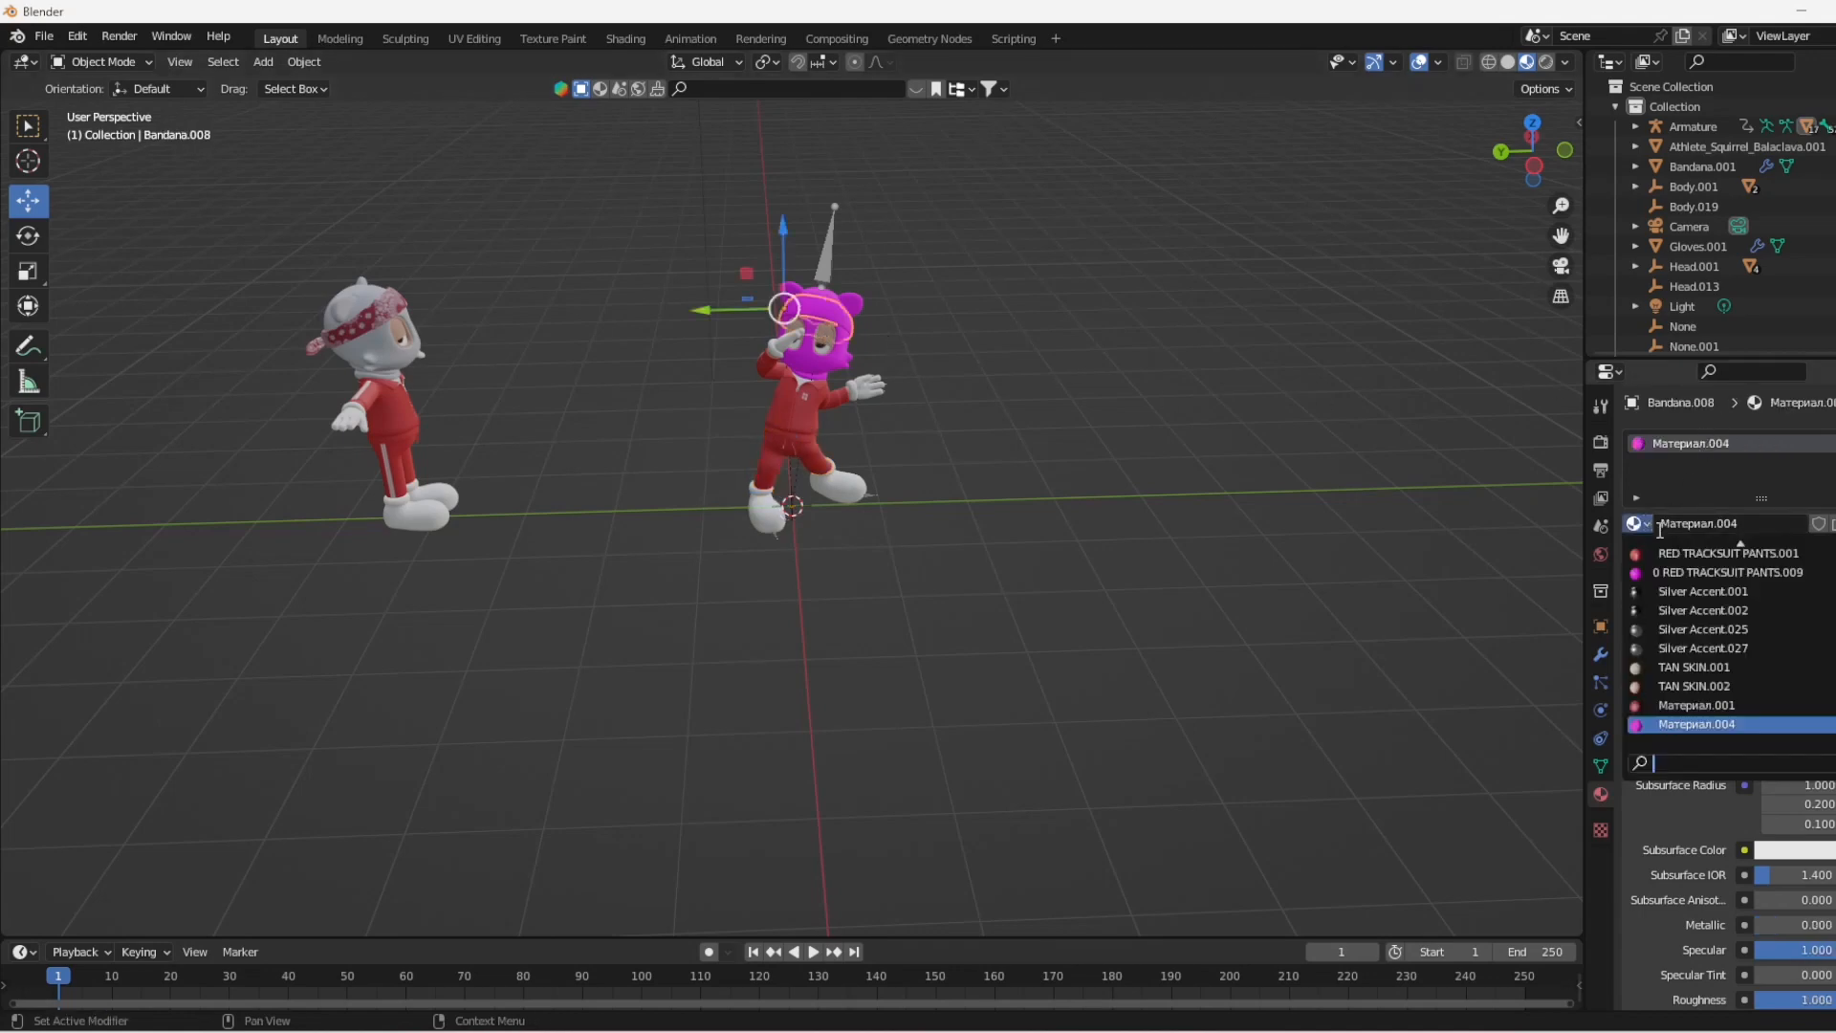
{"action": "left_click", "coordinate": [1683, 695]}
{"action": "scroll", "coordinate": [923, 224], "scroll_direction": "up", "scroll_amount": 2}
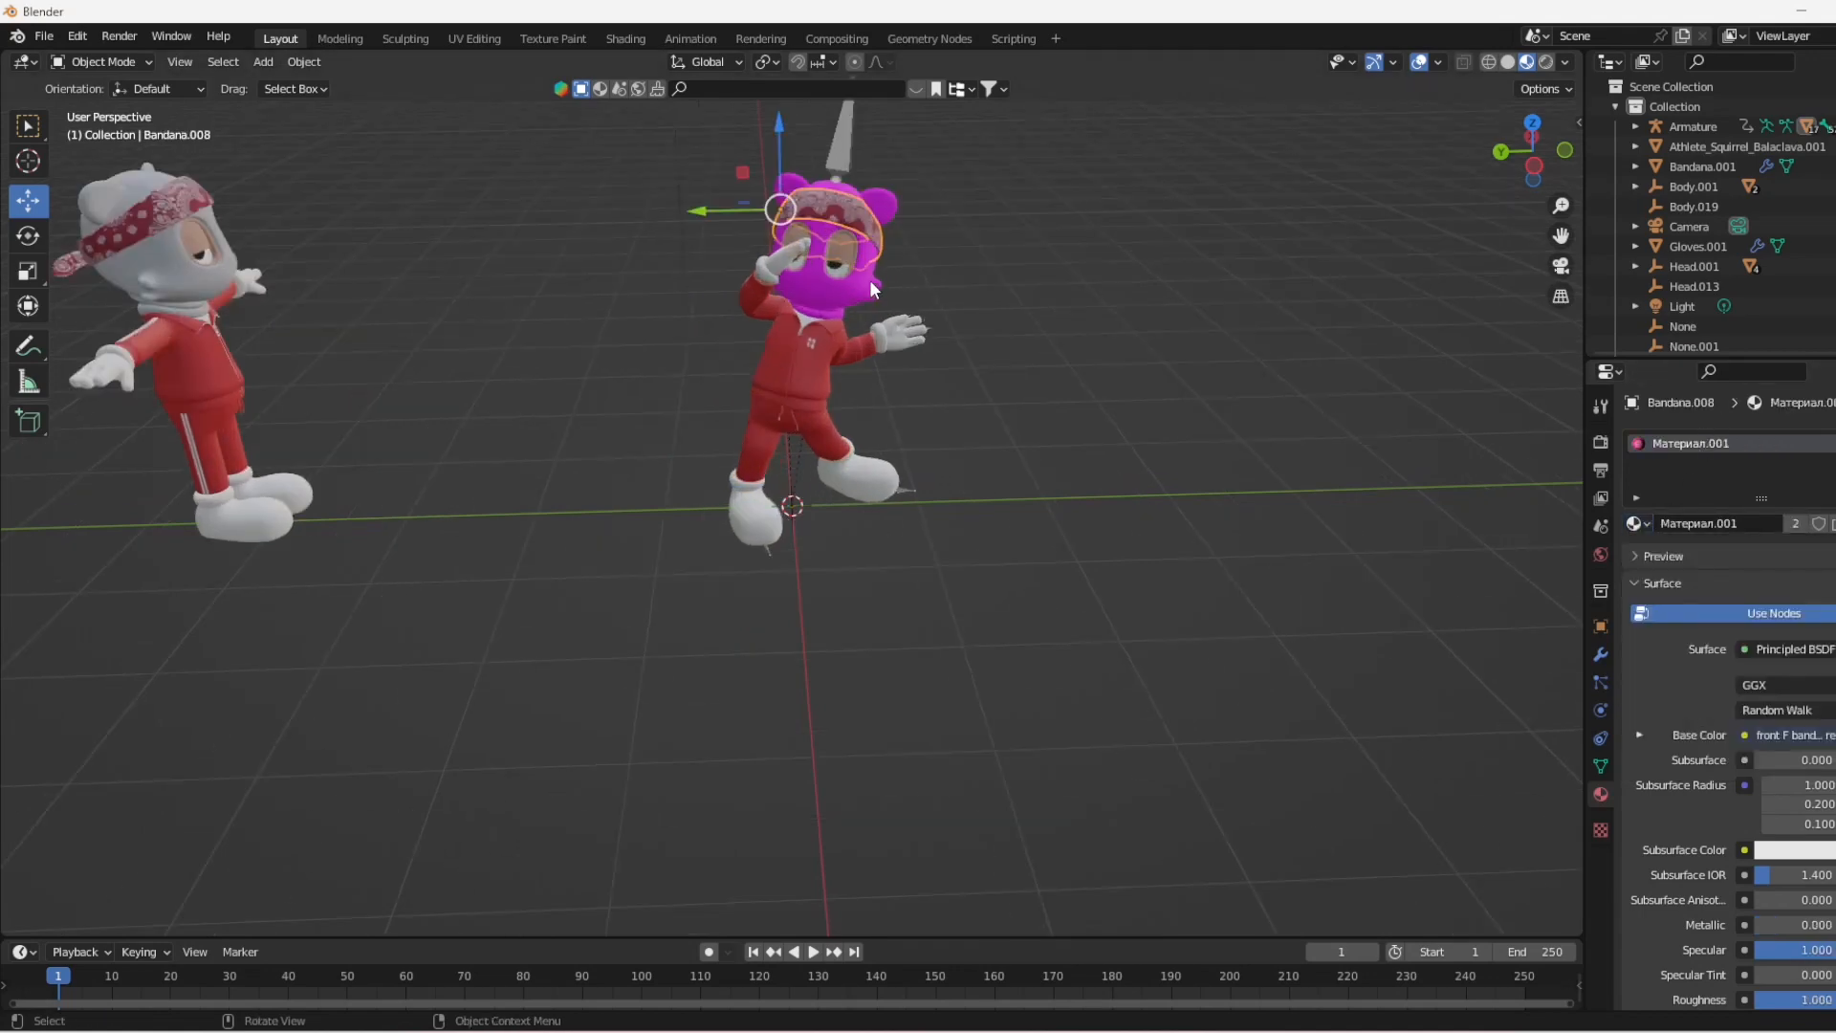
{"action": "left_click", "coordinate": [817, 277]}
{"action": "left_click", "coordinate": [1638, 526]}
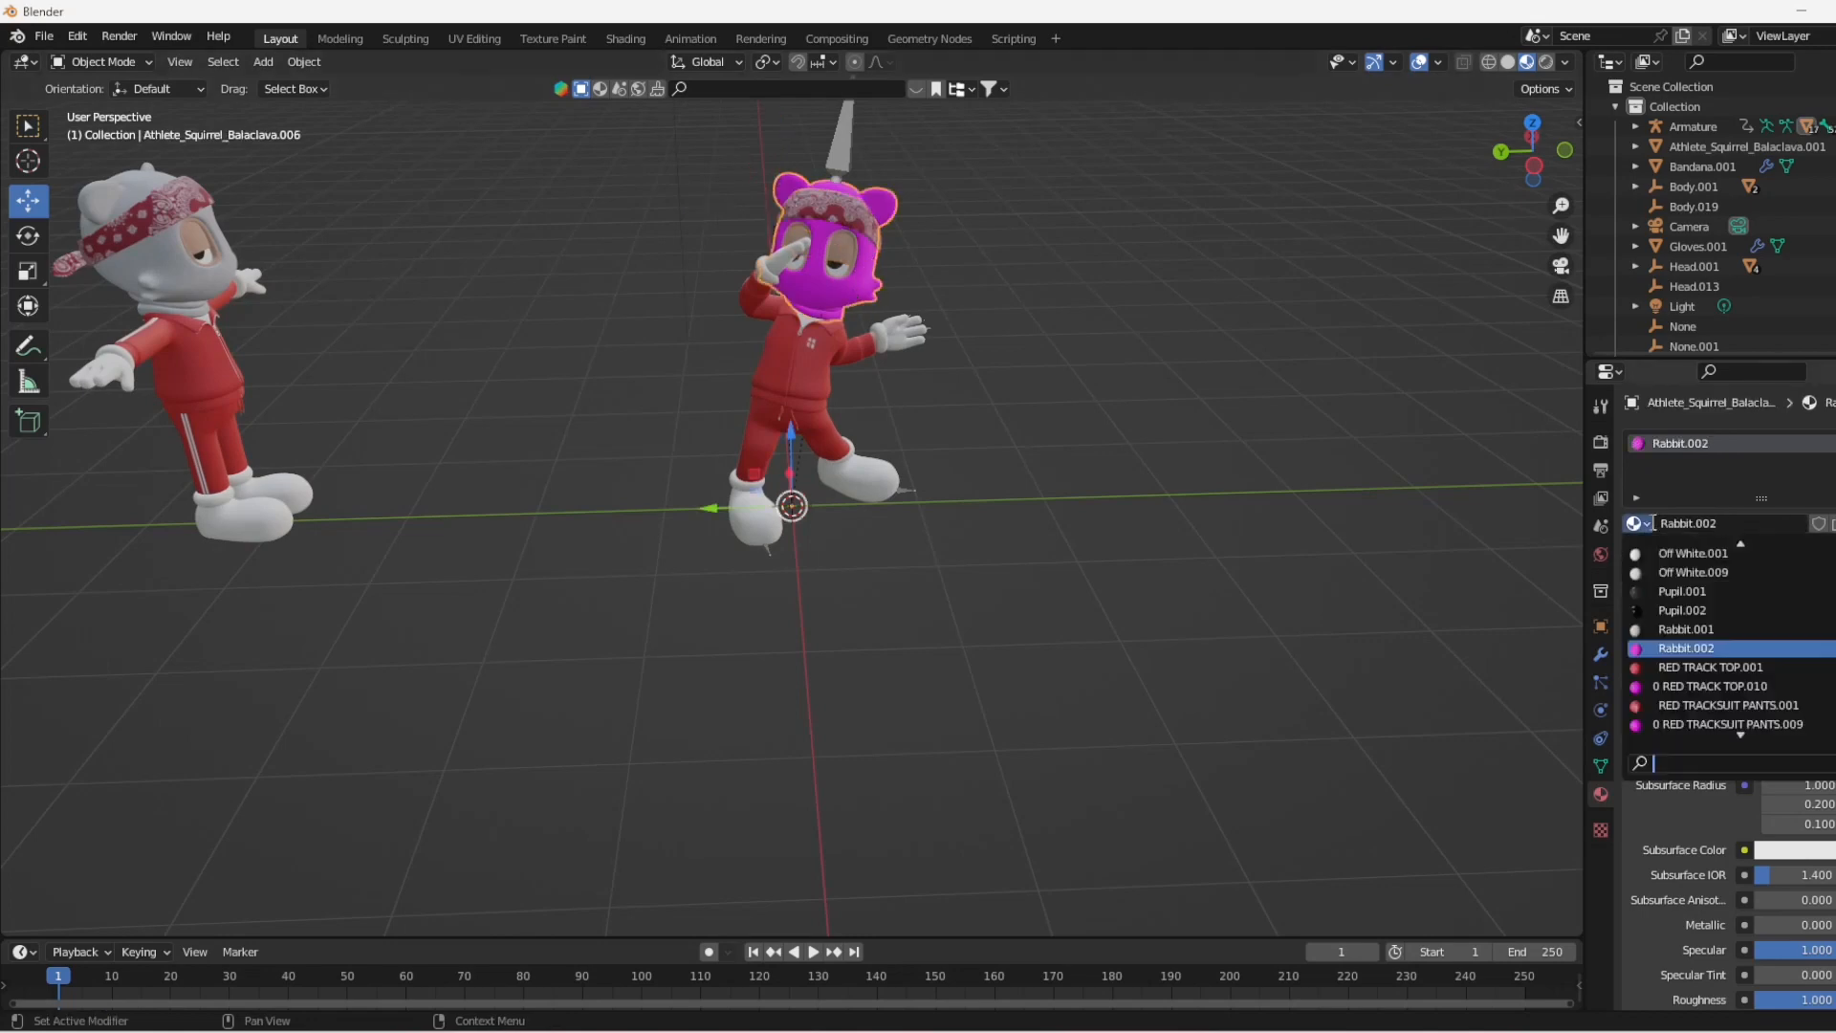
{"action": "left_click", "coordinate": [1773, 629]}
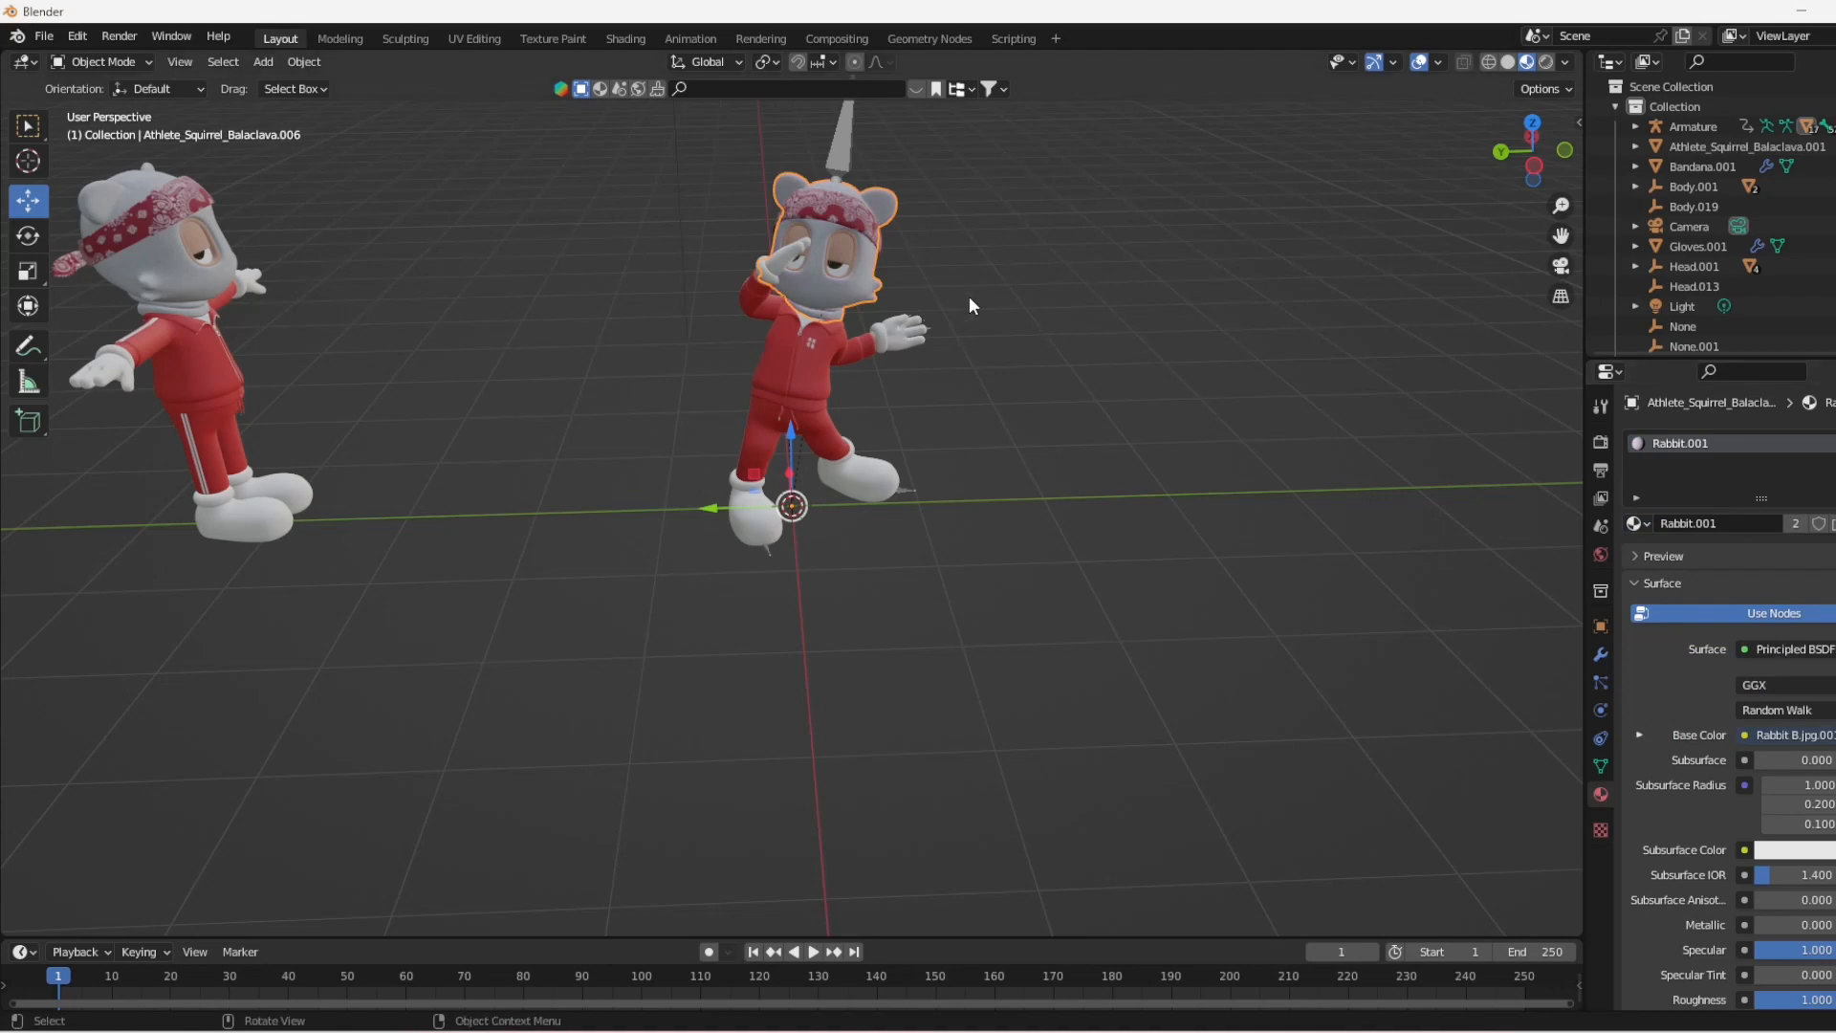
Enlarge the timeline, play and pause the animation, and examine the retextured character from the front
{"action": "scroll", "coordinate": [947, 295], "scroll_direction": "down", "scroll_amount": 2}
{"action": "scroll", "coordinate": [931, 294], "scroll_direction": "up", "scroll_amount": 3}
{"action": "scroll", "coordinate": [932, 295], "scroll_direction": "down", "scroll_amount": 3}
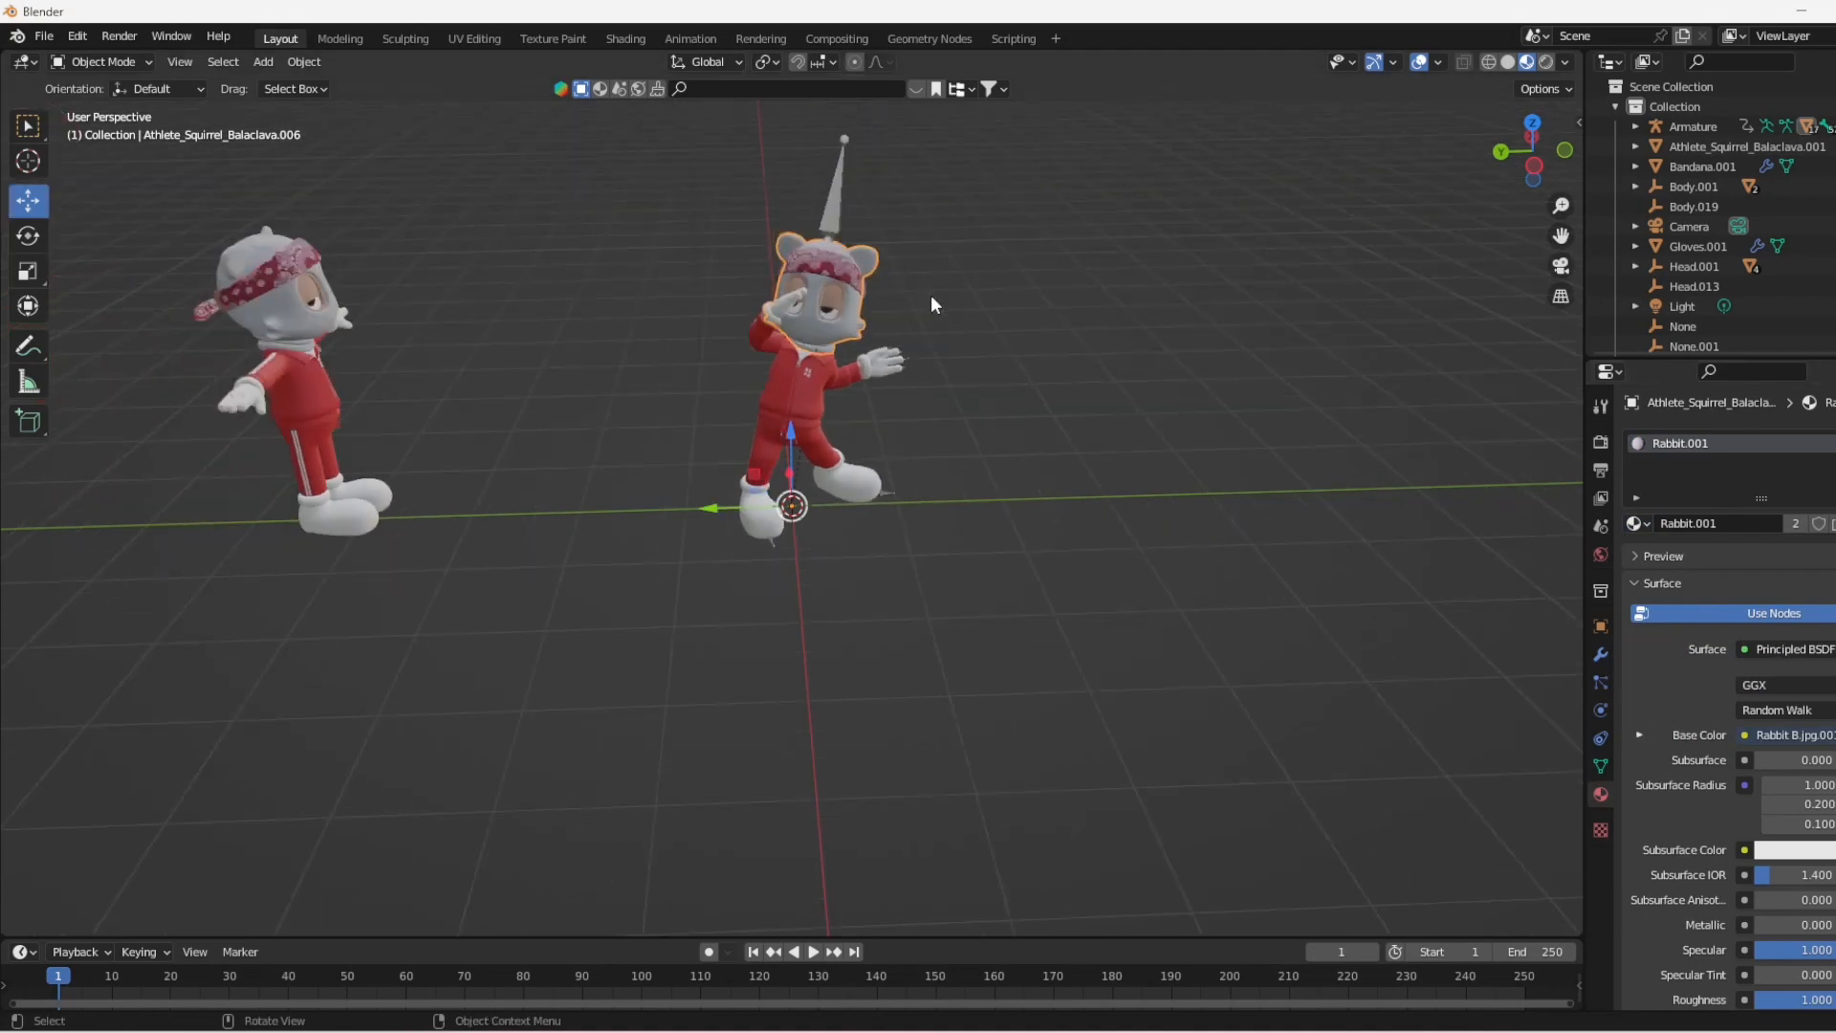
{"action": "scroll", "coordinate": [932, 295], "scroll_direction": "up", "scroll_amount": 2}
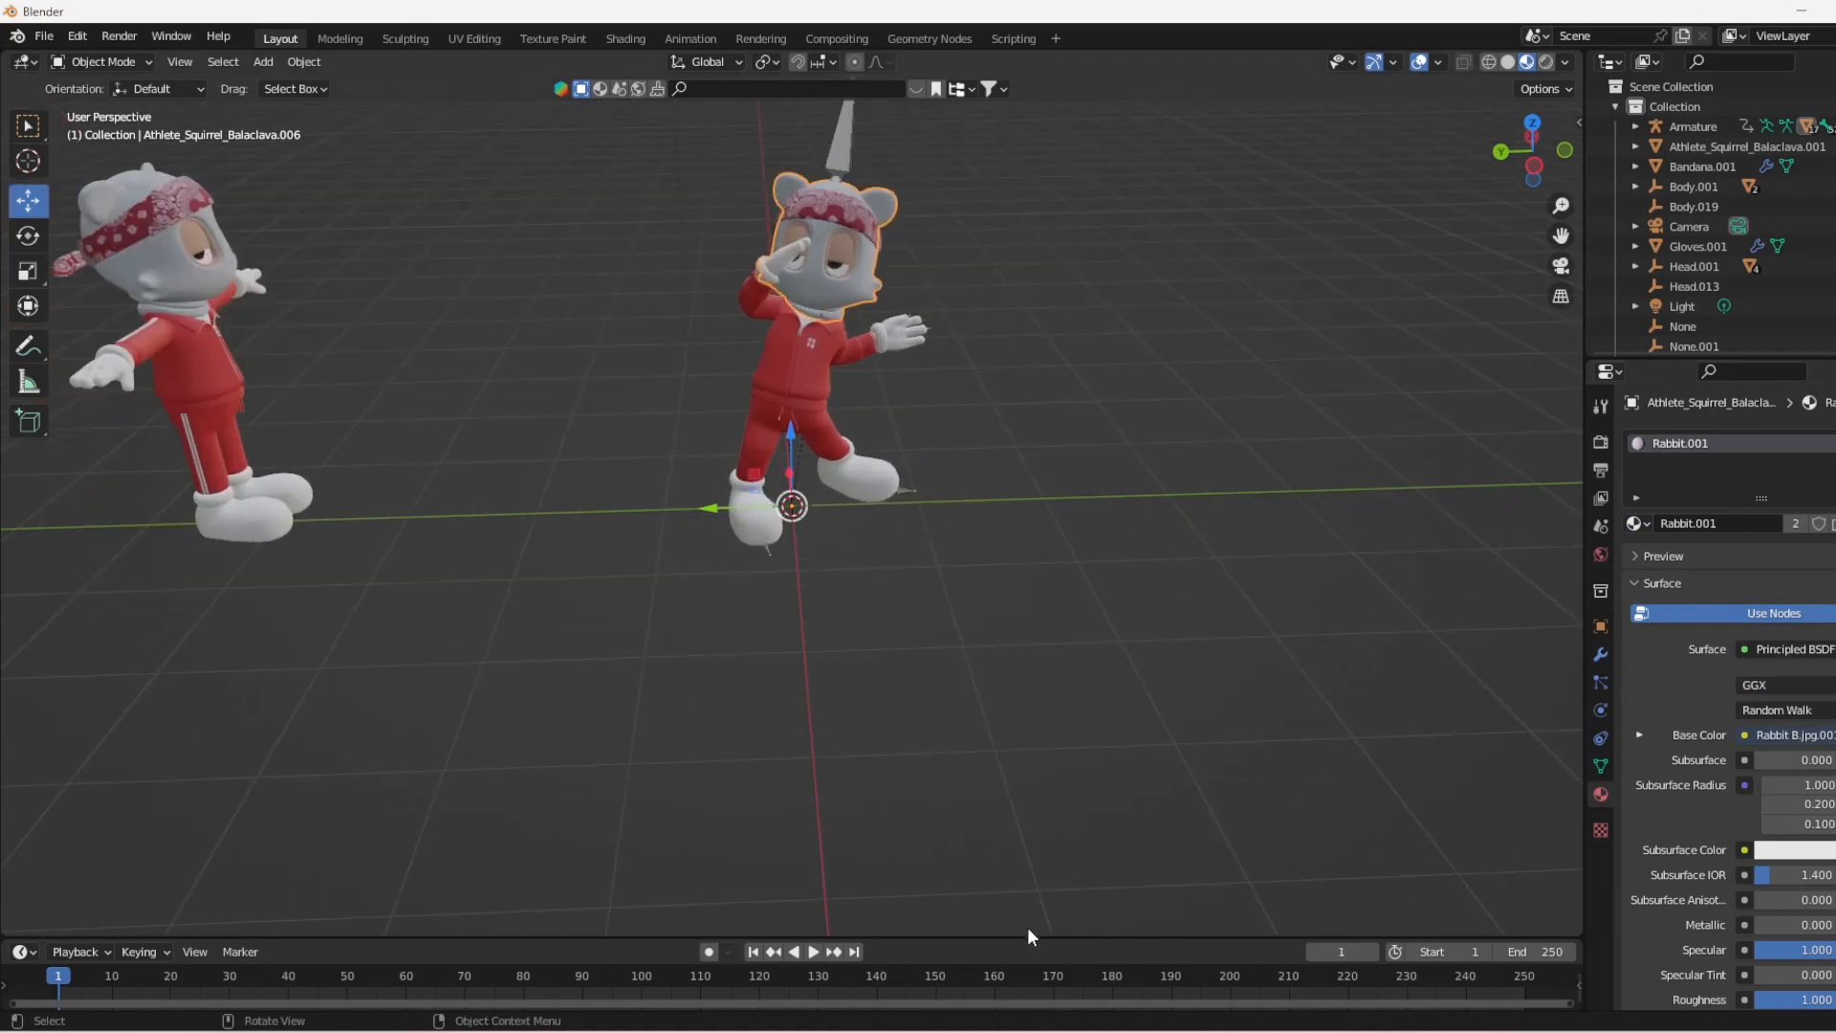
{"action": "left_click_drag", "start_coordinate": [1028, 934], "coordinate": [1028, 598]}
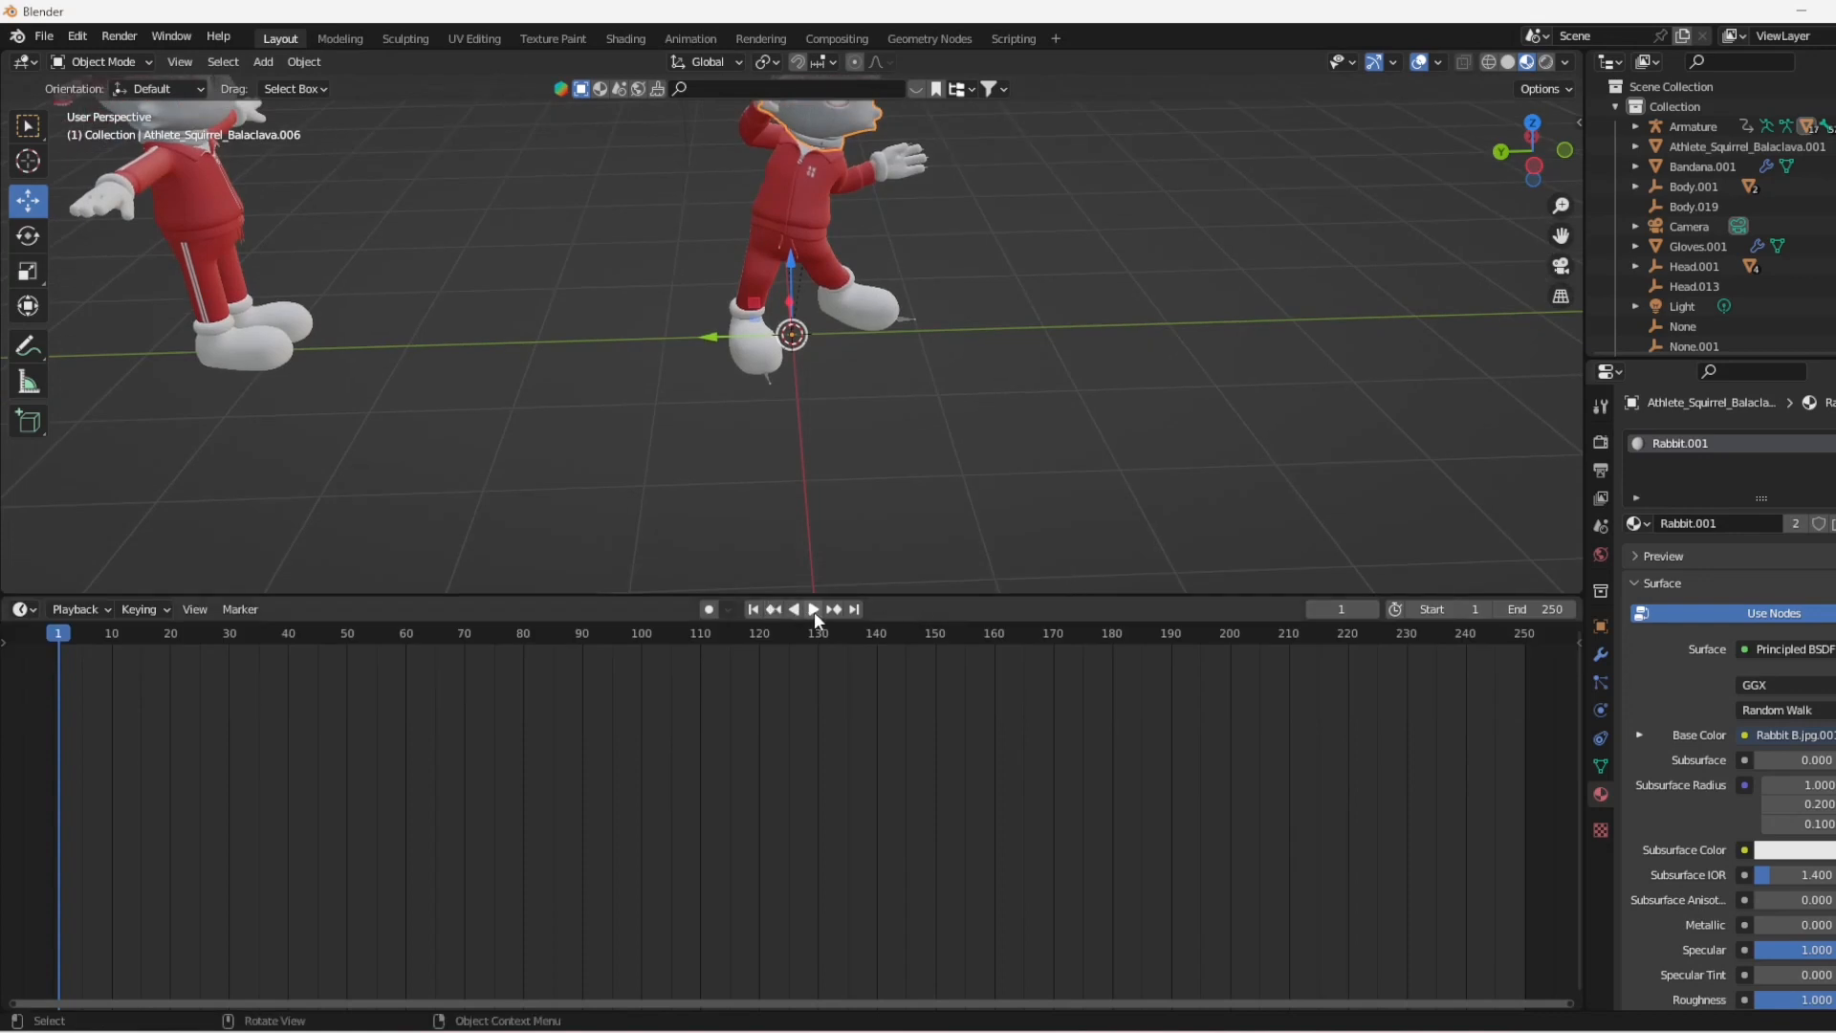
{"action": "key", "text": "space"}
{"action": "left_click_drag", "start_coordinate": [957, 601], "coordinate": [976, 701]}
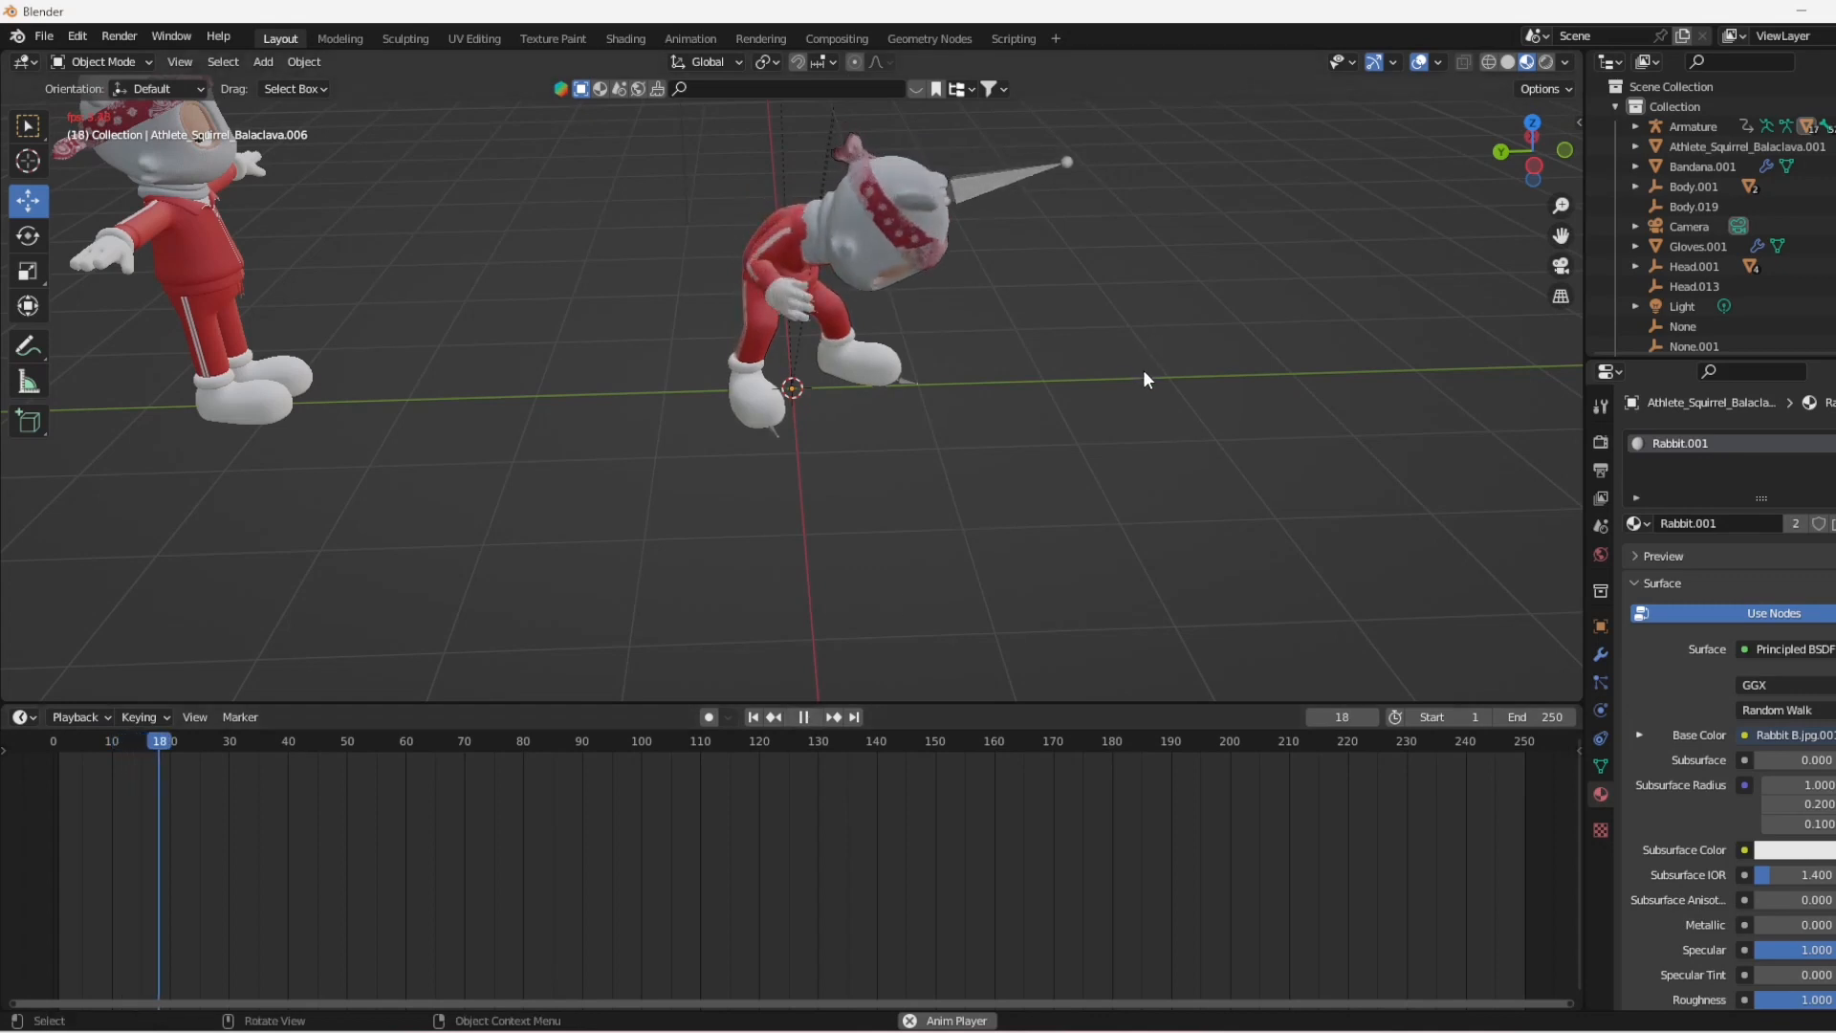
{"action": "left_click", "coordinate": [805, 716]}
{"action": "middle_click_drag", "start_coordinate": [1251, 222], "coordinate": [1031, 192]}
{"action": "scroll", "coordinate": [926, 233], "scroll_direction": "up", "scroll_amount": 5}
{"action": "scroll", "coordinate": [1019, 199], "scroll_direction": "down", "scroll_amount": 4}
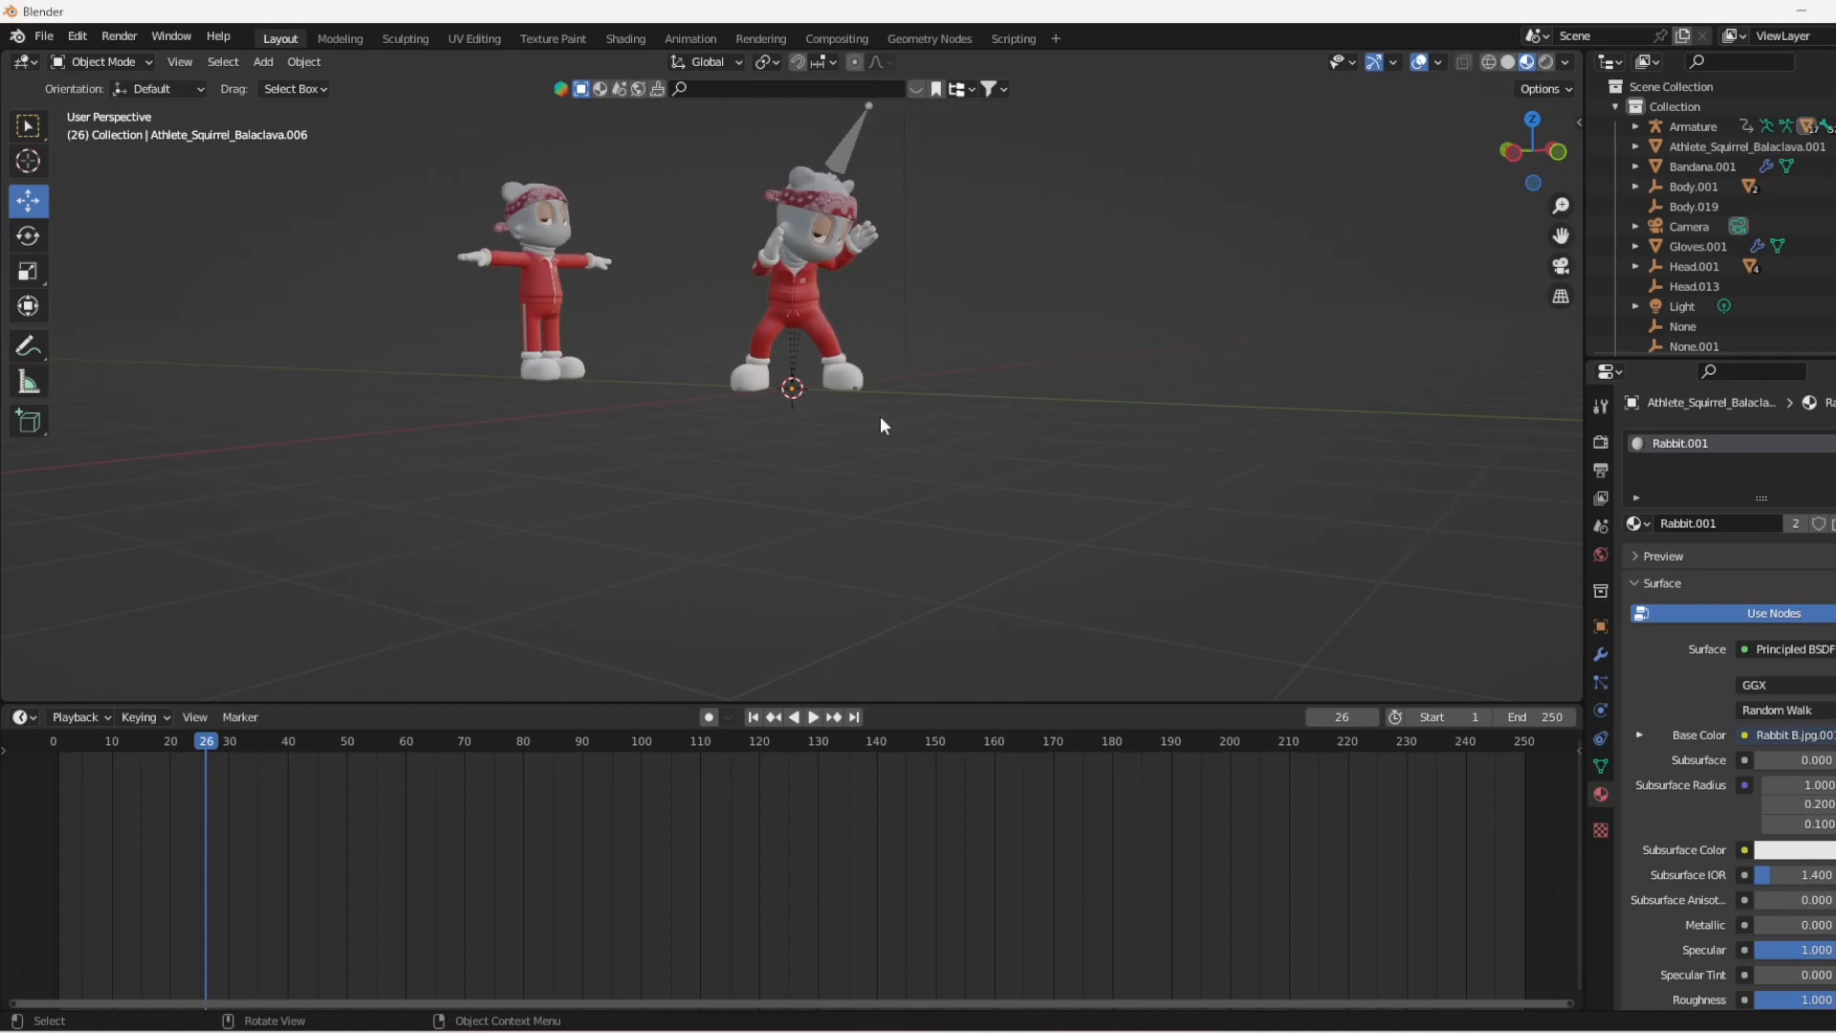